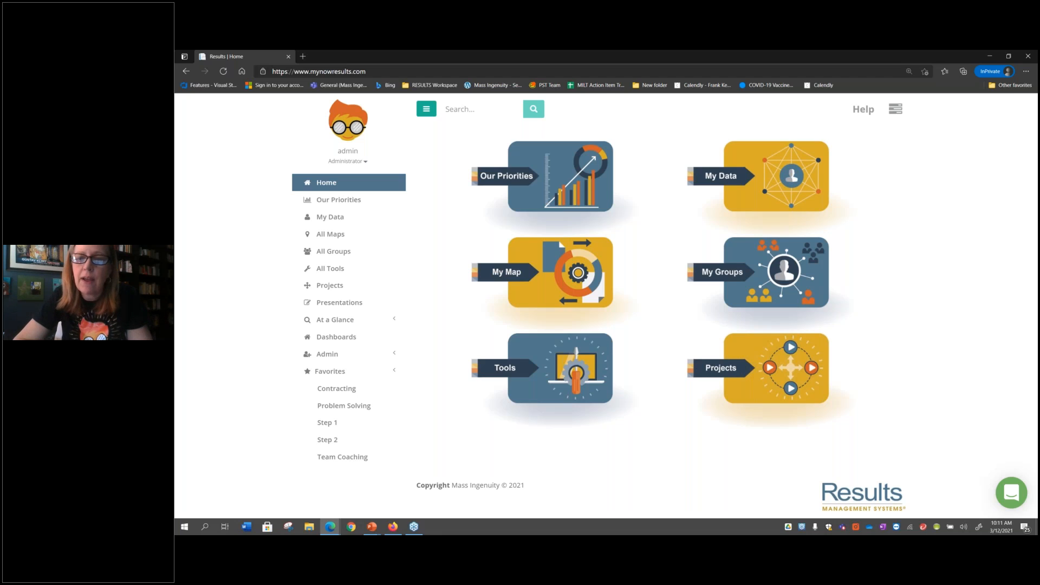
# Open the Service Performance | On-Time % measure from My Data for editing and review its measure details and status options
pyautogui.click(762, 176)
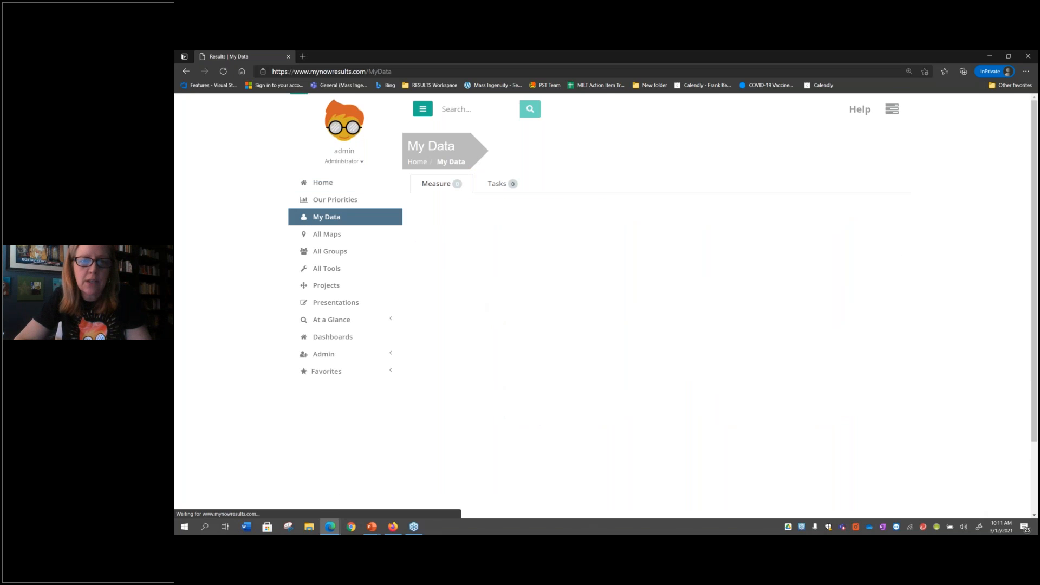
pyautogui.click(492, 266)
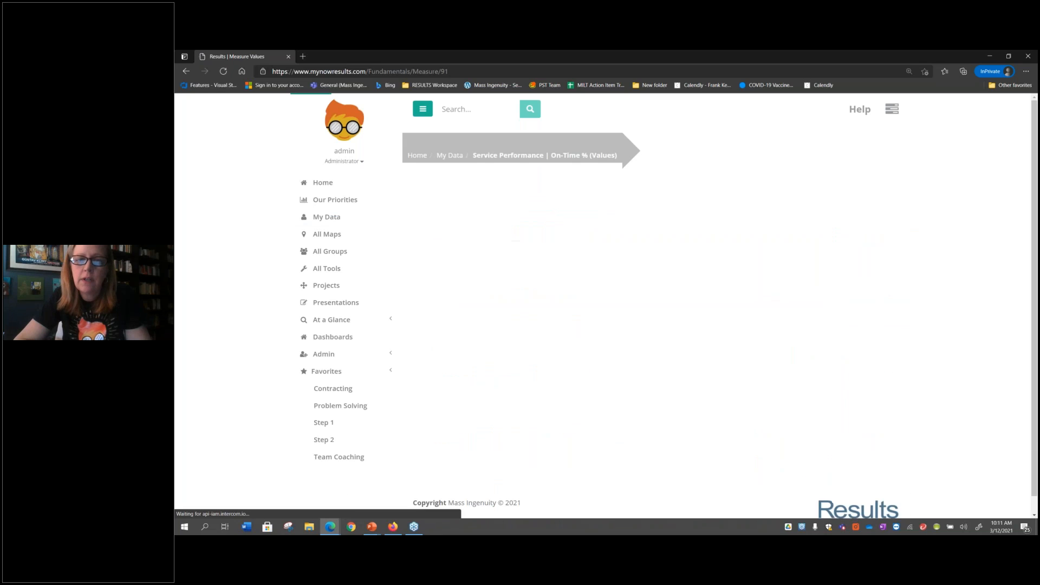
pyautogui.click(486, 214)
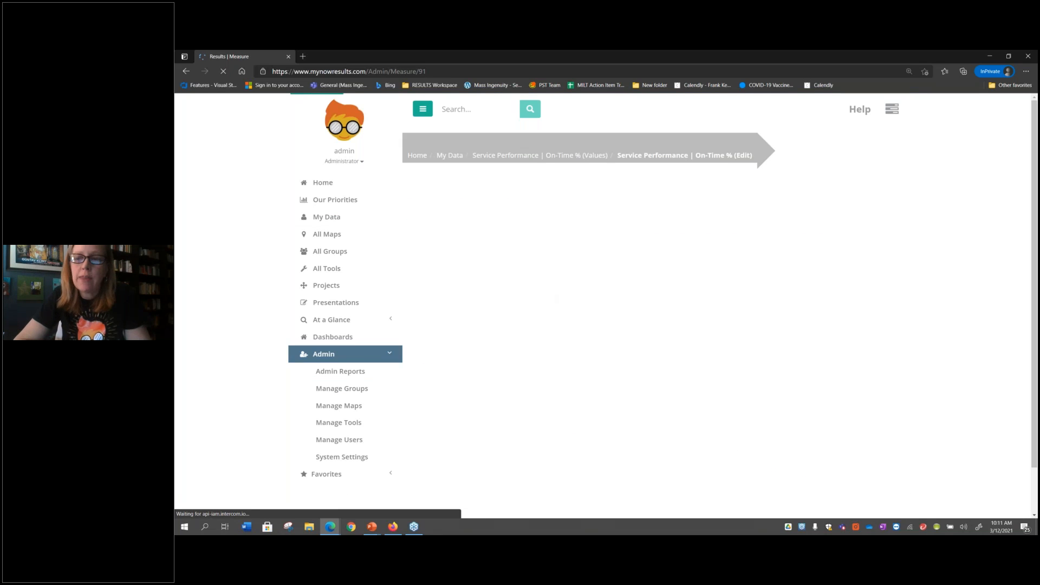
pyautogui.scroll(-5, 425, 352)
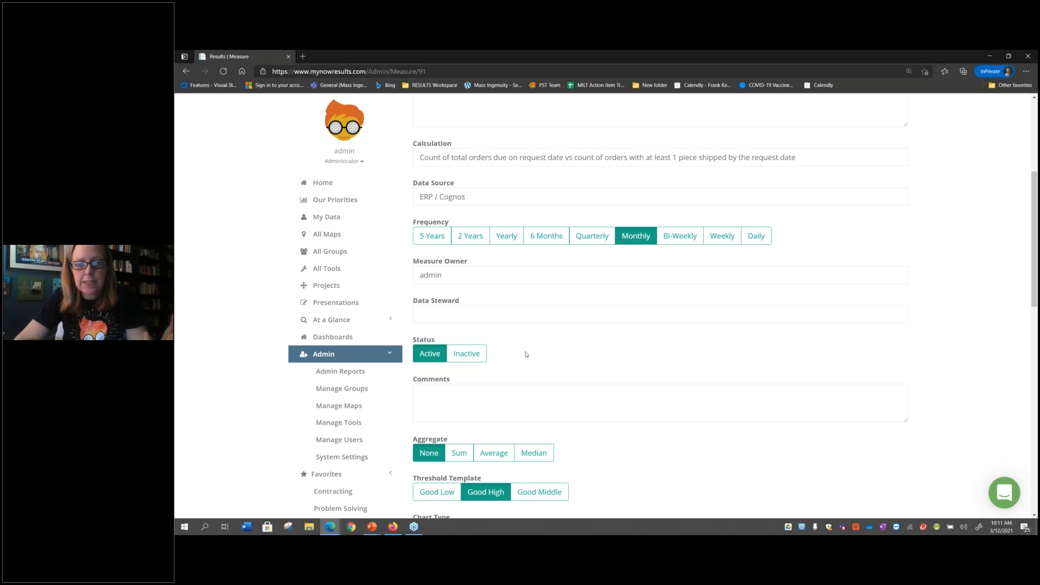
pyautogui.scroll(5, 526, 355)
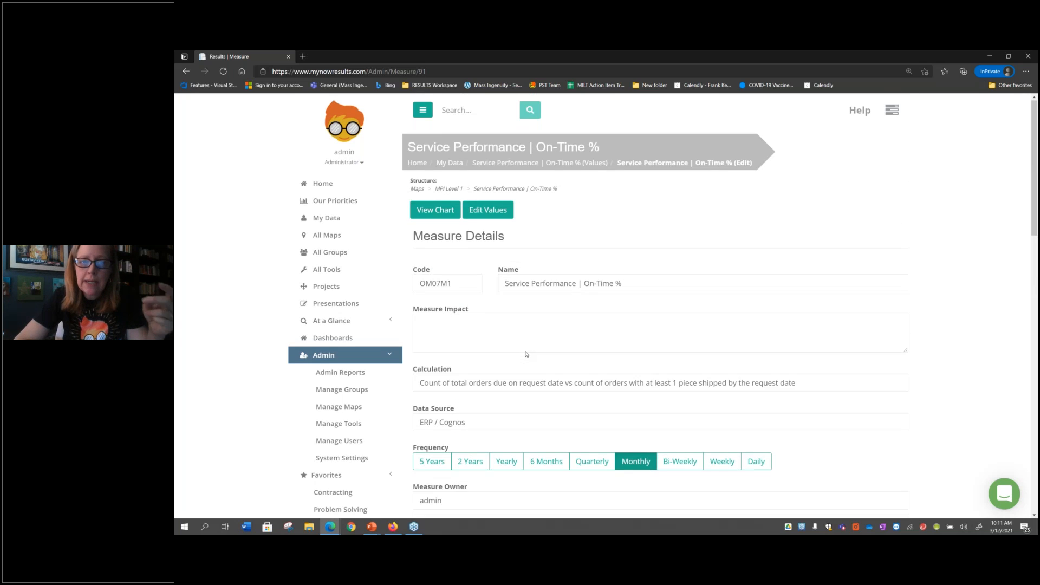
# Search for "#inactive", list the inactive measures, and open the Forecast Accuracy (Units) measure
pyautogui.click(454, 109)
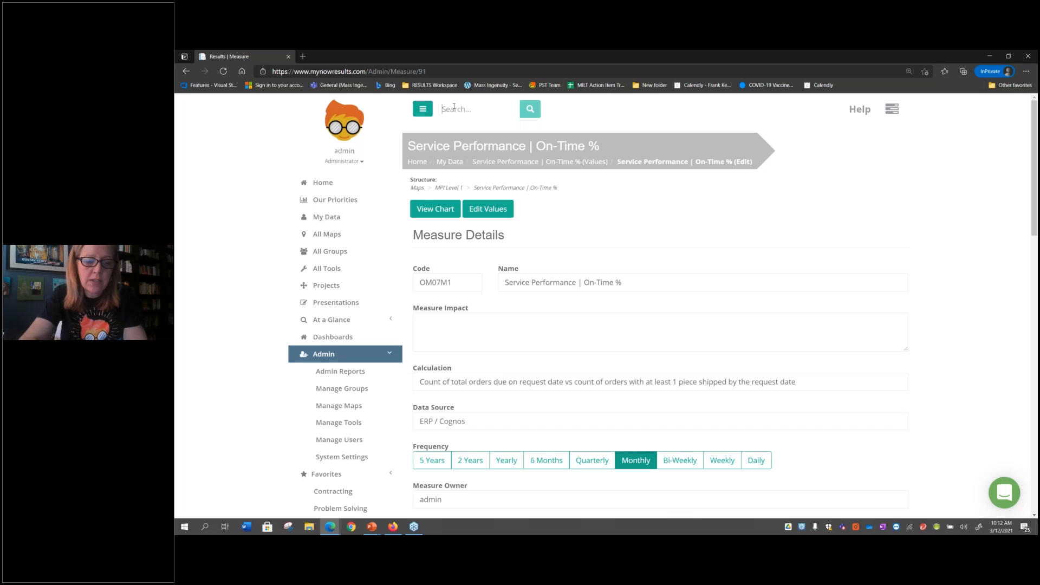
pyautogui.write('#')
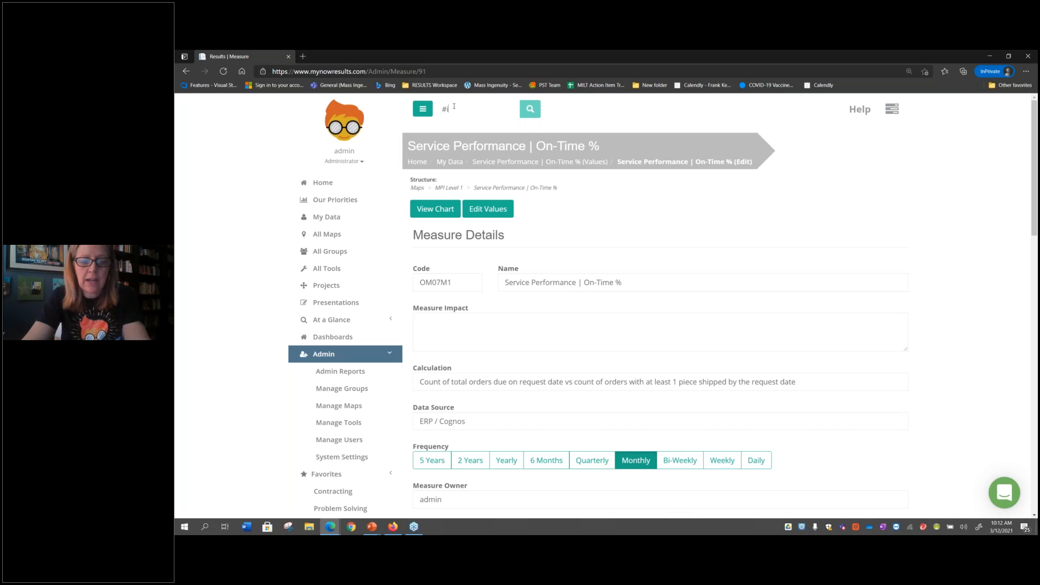
pyautogui.write('inactive')
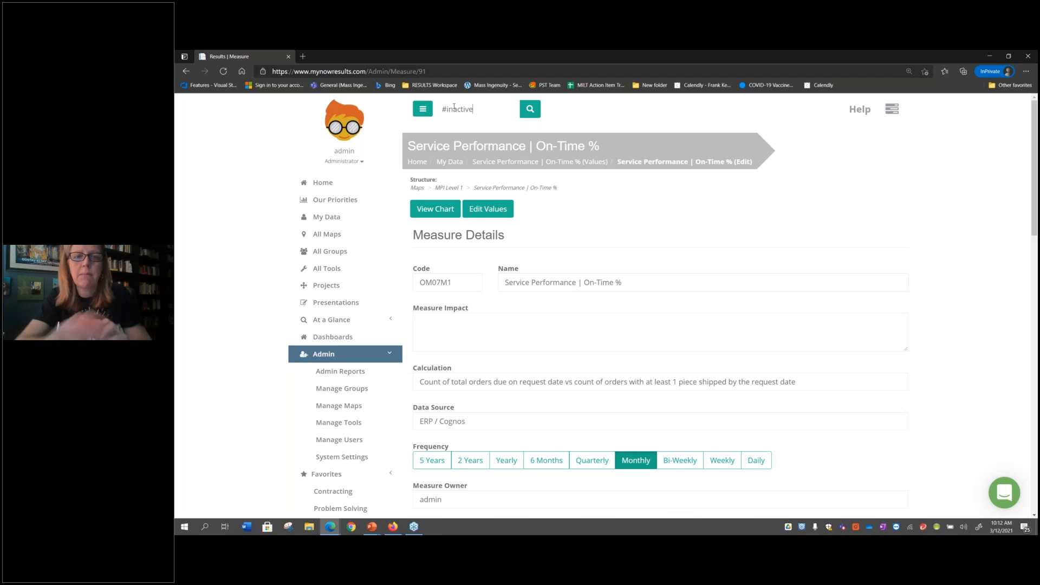
pyautogui.press('Return')
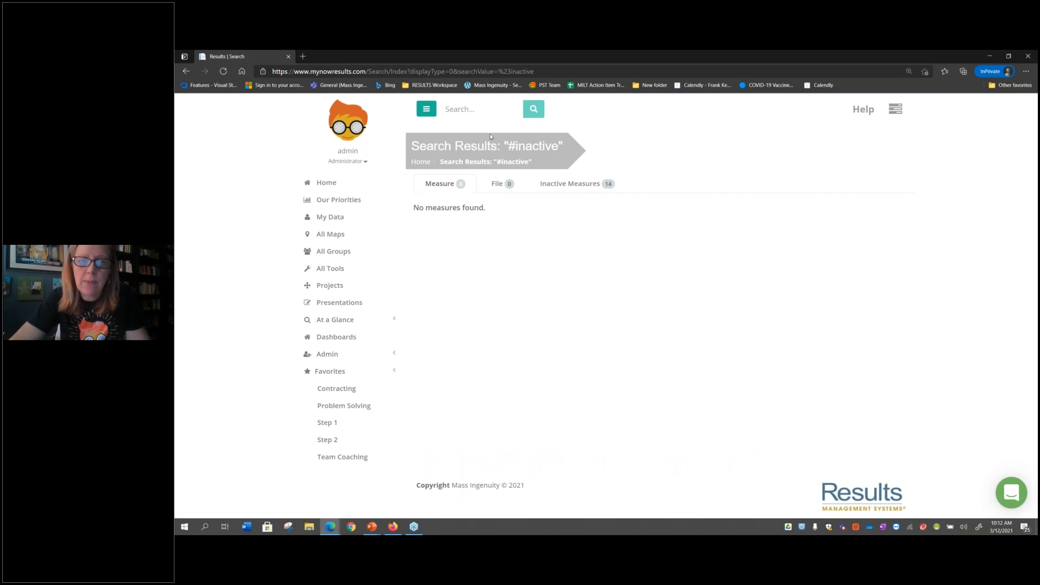
pyautogui.click(549, 182)
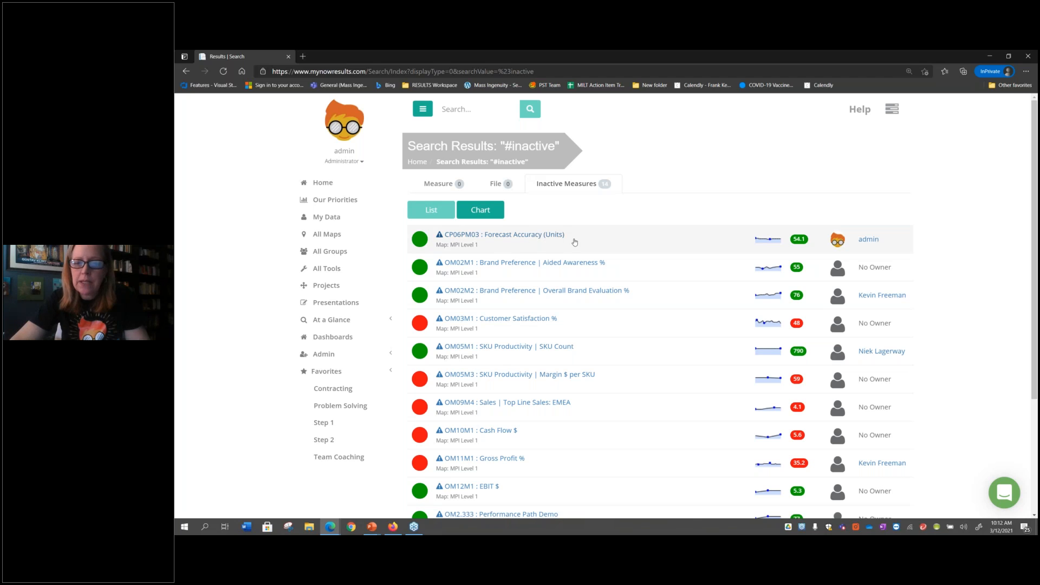
pyautogui.click(531, 236)
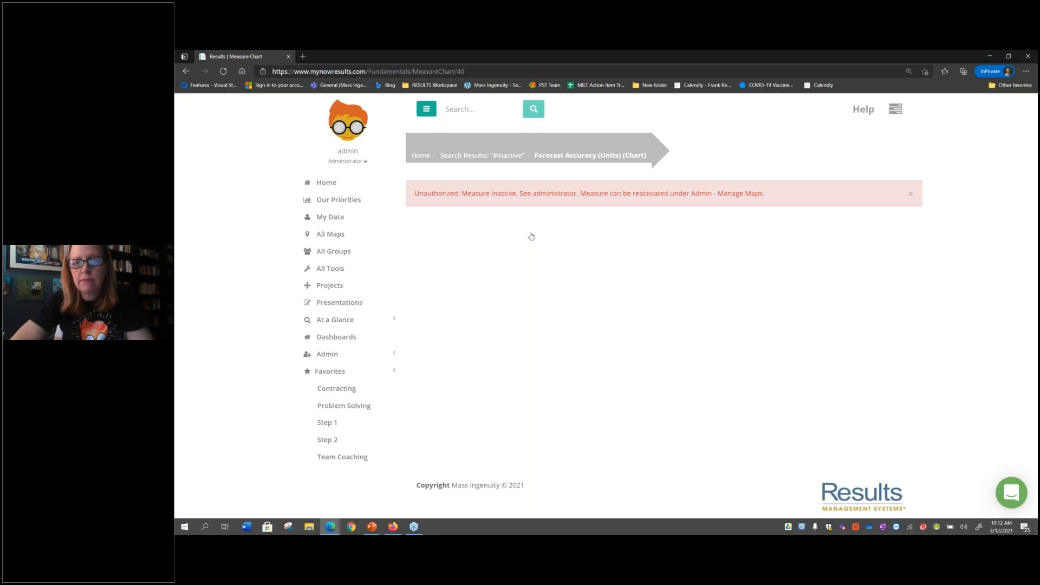
# Open the "Product and Risk Management - Reinsurance and Forcasting" map for editing in the map administration
pyautogui.click(330, 356)
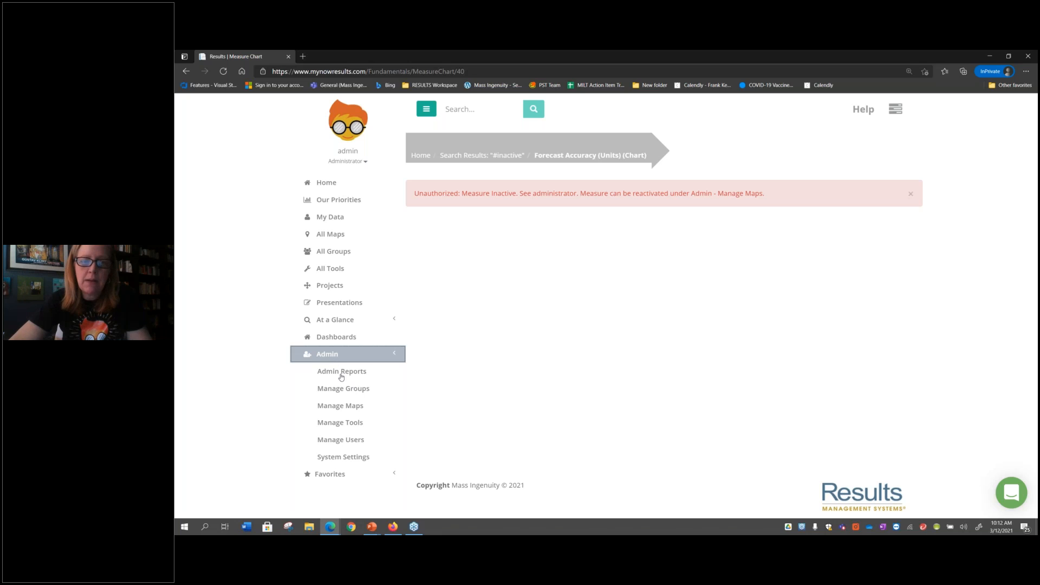
pyautogui.click(355, 409)
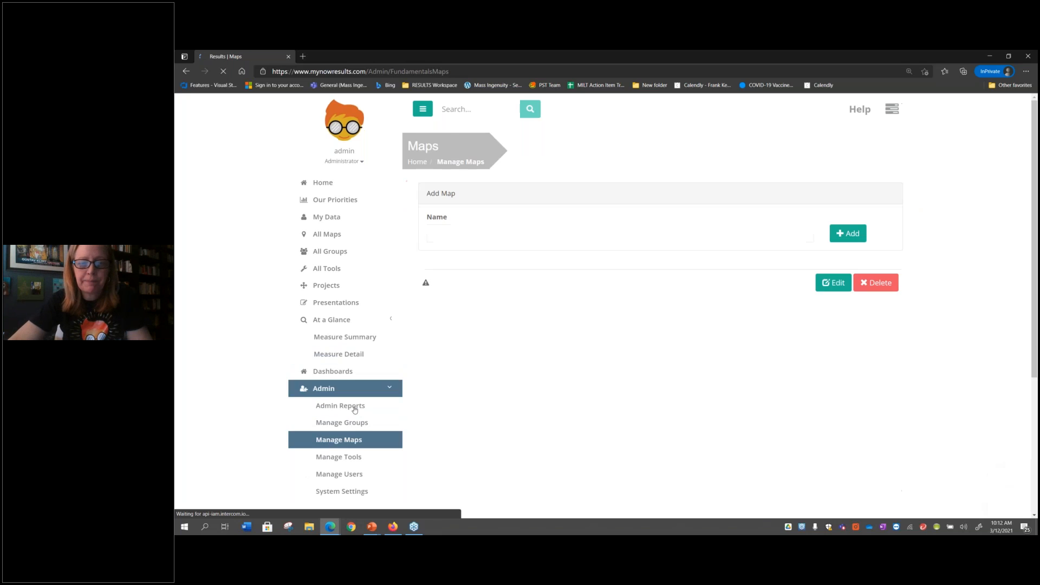
pyautogui.scroll(-3, 596, 445)
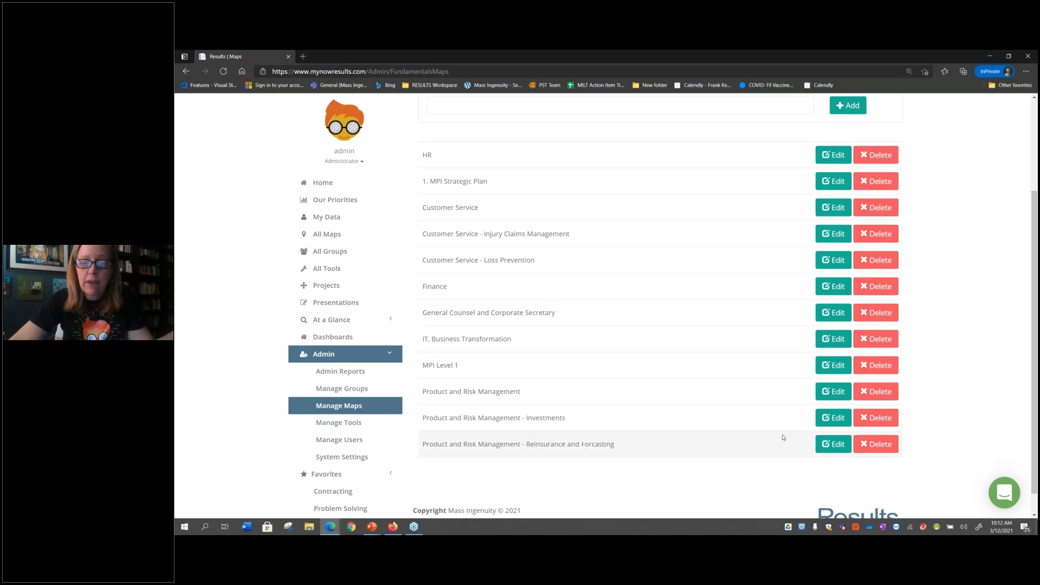
pyautogui.click(828, 445)
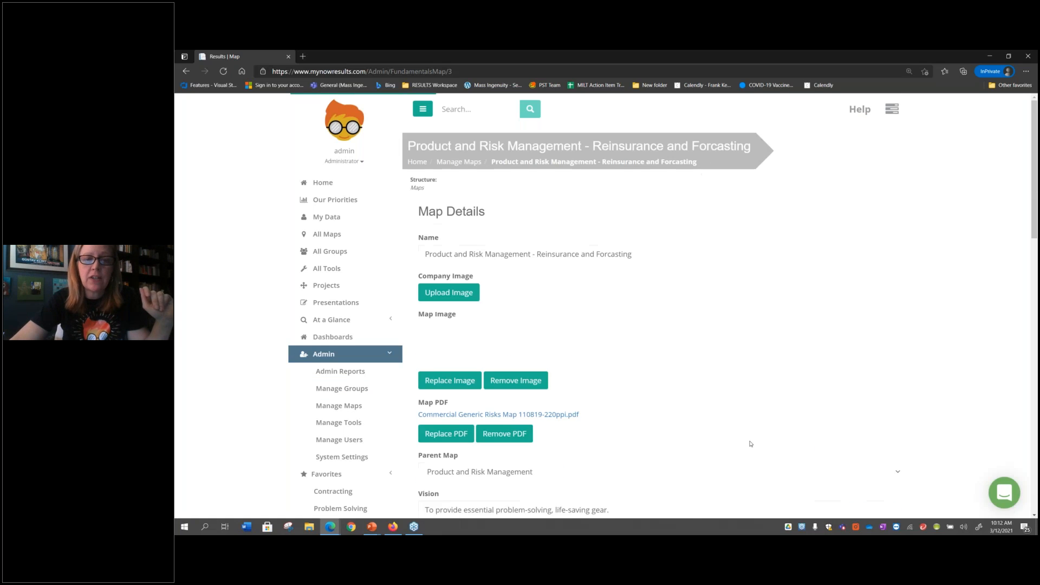
# Try to set the Reinsurance and Forcasting map's status to Inactive and dismiss the resulting notice
pyautogui.scroll(-10, 818, 450)
pyautogui.rightClick(749, 263)
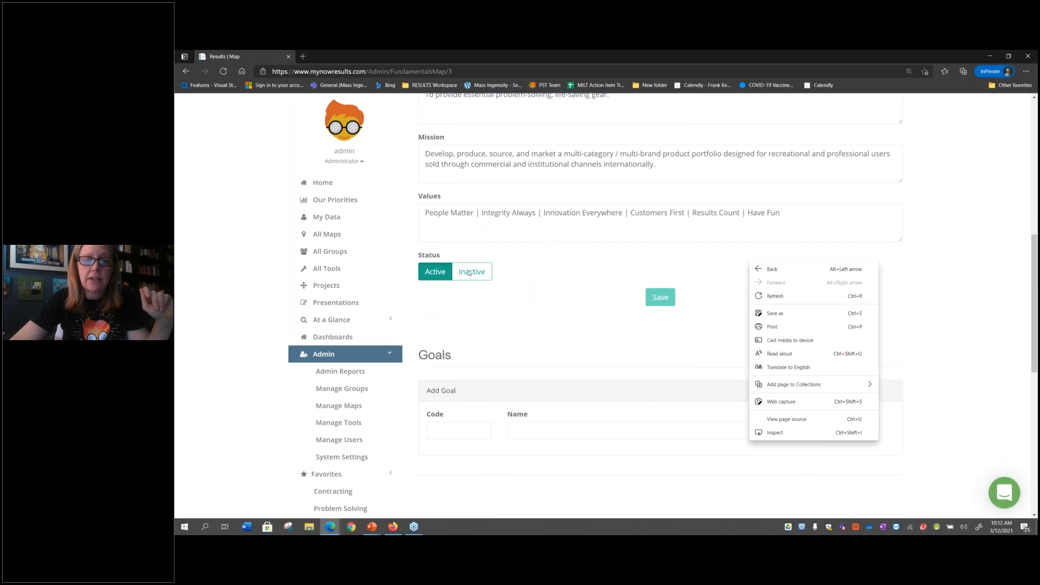
pyautogui.click(469, 272)
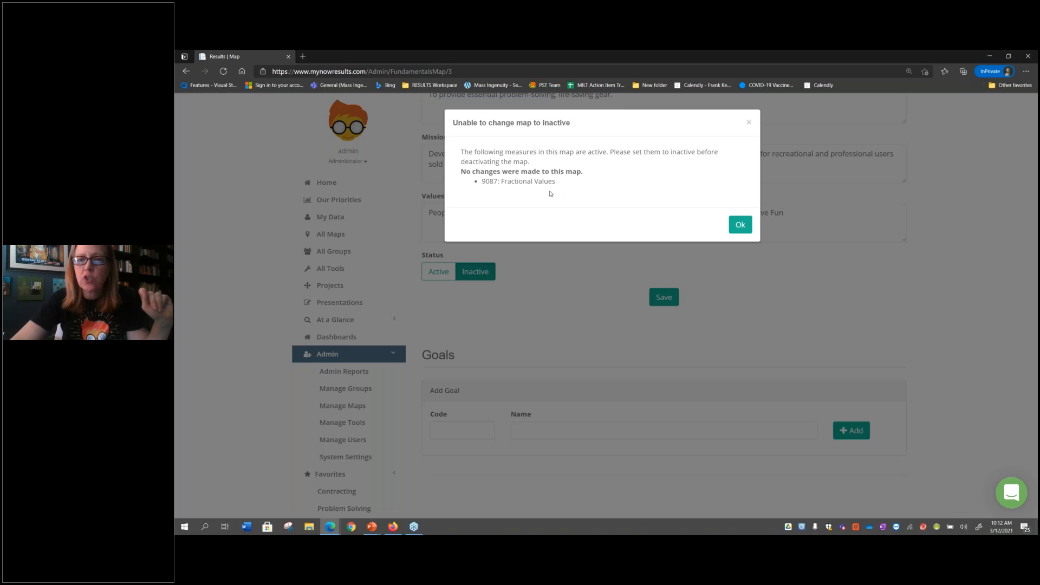
pyautogui.click(747, 123)
pyautogui.scroll(8, 745, 121)
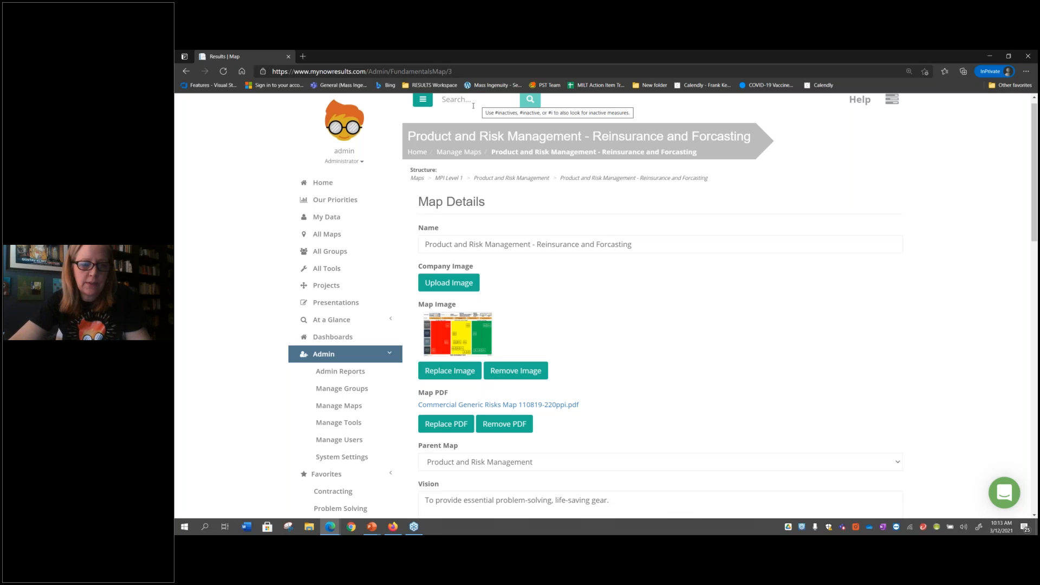
# View the administration pages for managing users, maps and groups
pyautogui.click(364, 440)
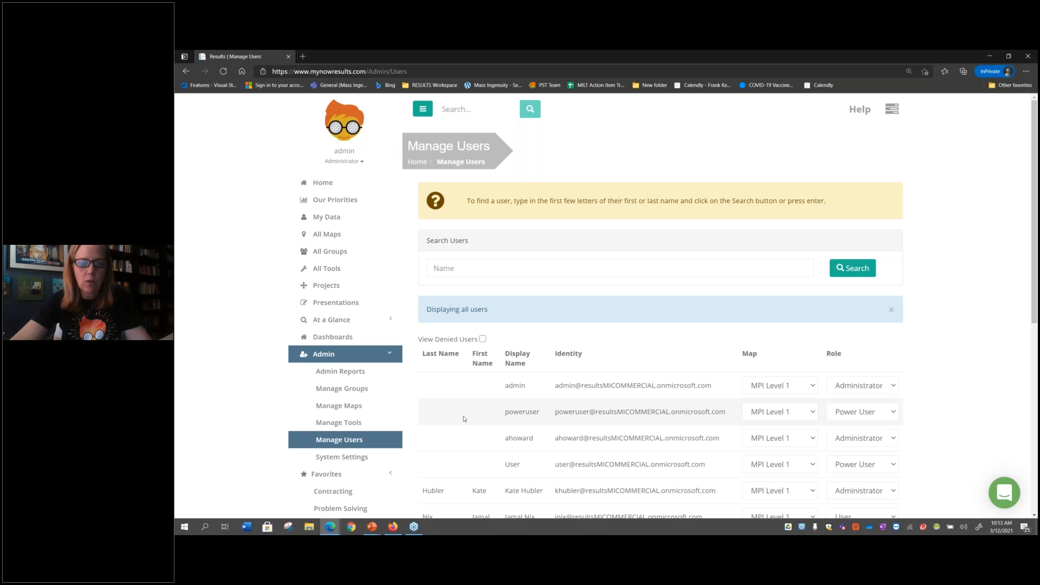
pyautogui.click(365, 405)
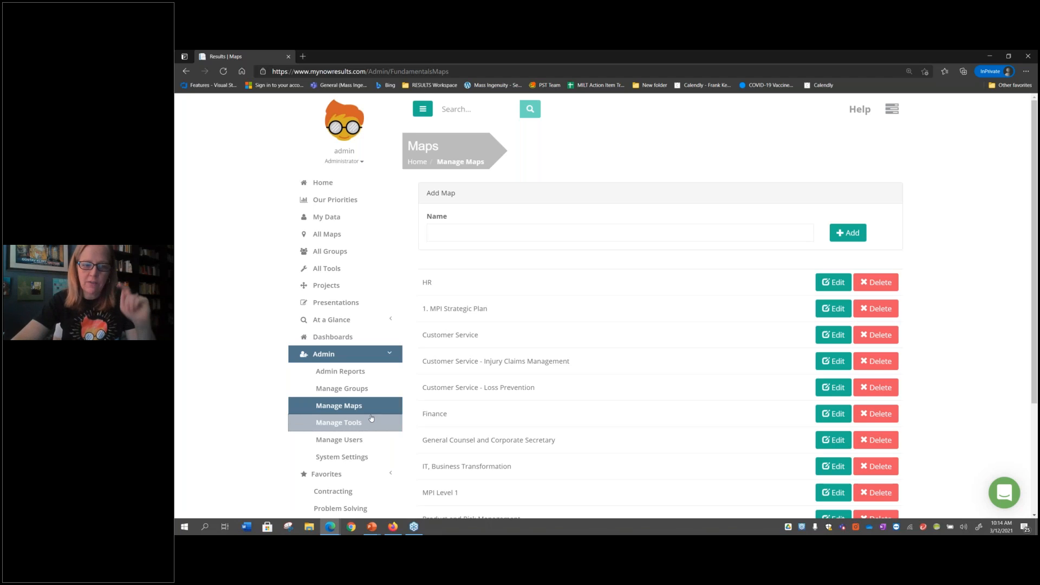
pyautogui.click(358, 390)
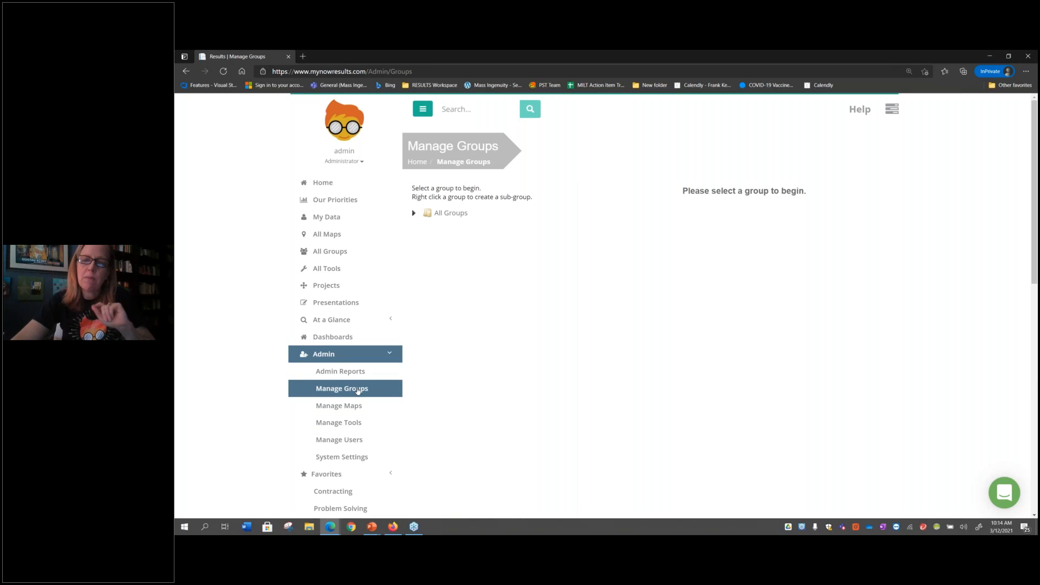
# Create a child group under All Groups and name it Engagement
pyautogui.click(452, 215)
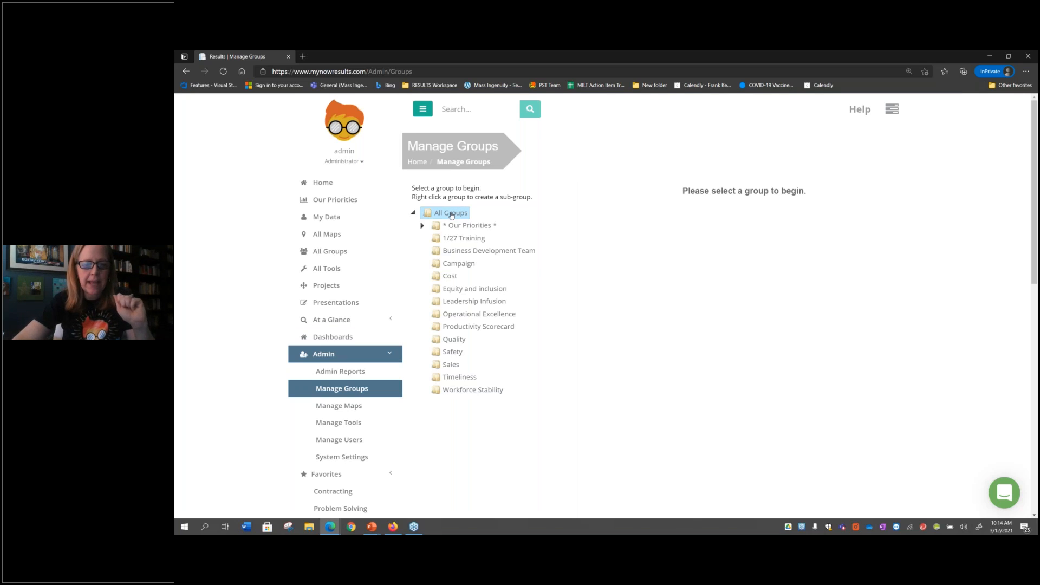
pyautogui.rightClick(451, 215)
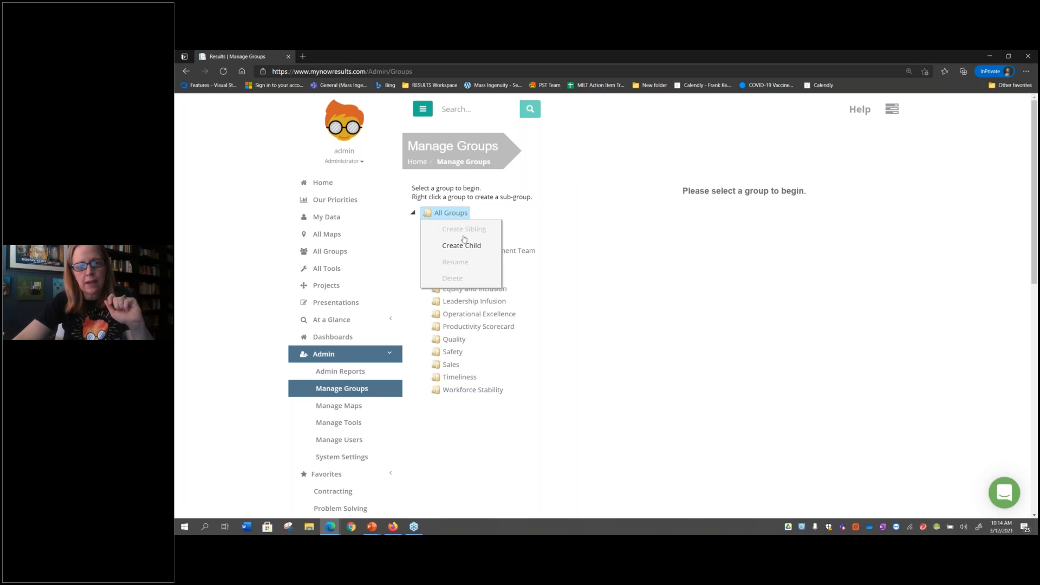
pyautogui.click(465, 242)
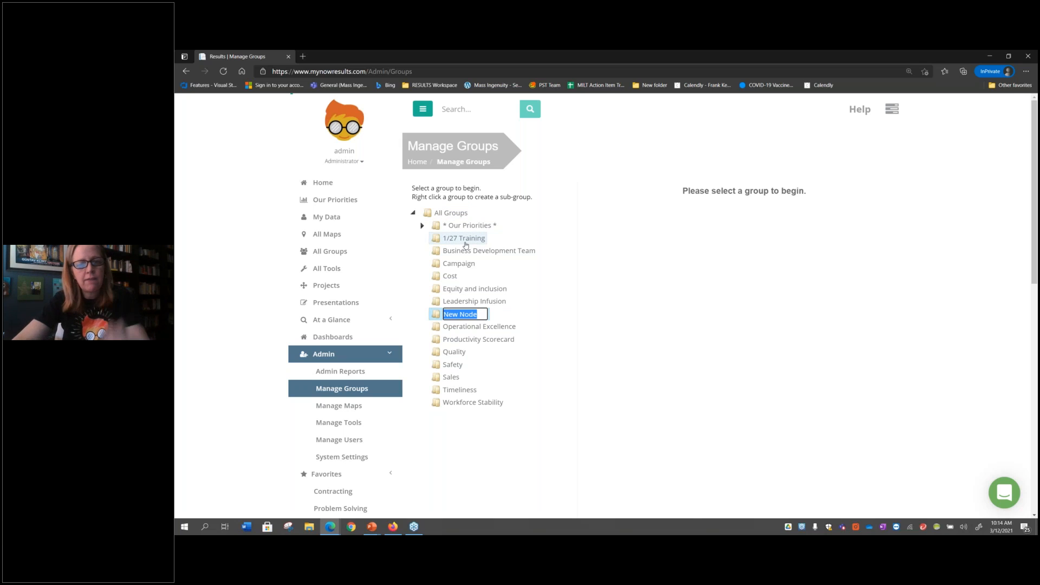
pyautogui.press('Return')
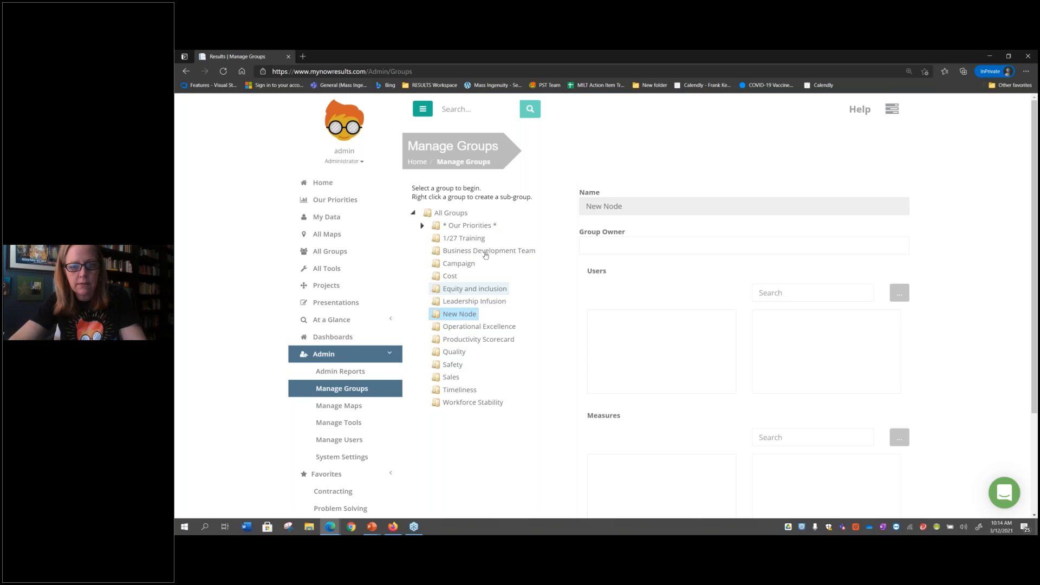
pyautogui.rightClick(461, 318)
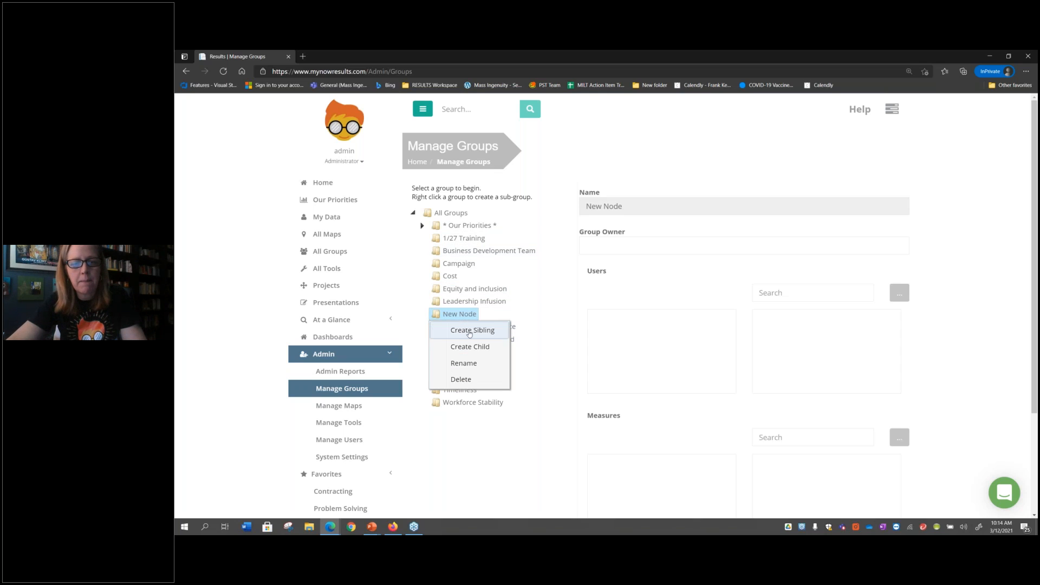
pyautogui.click(461, 364)
pyautogui.write('Engagement')
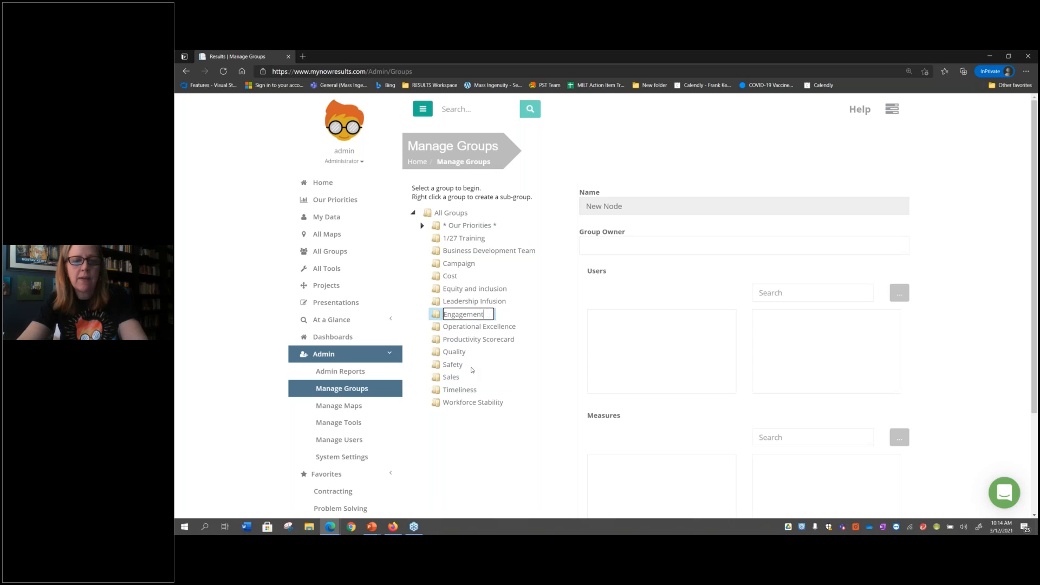
pyautogui.click(486, 459)
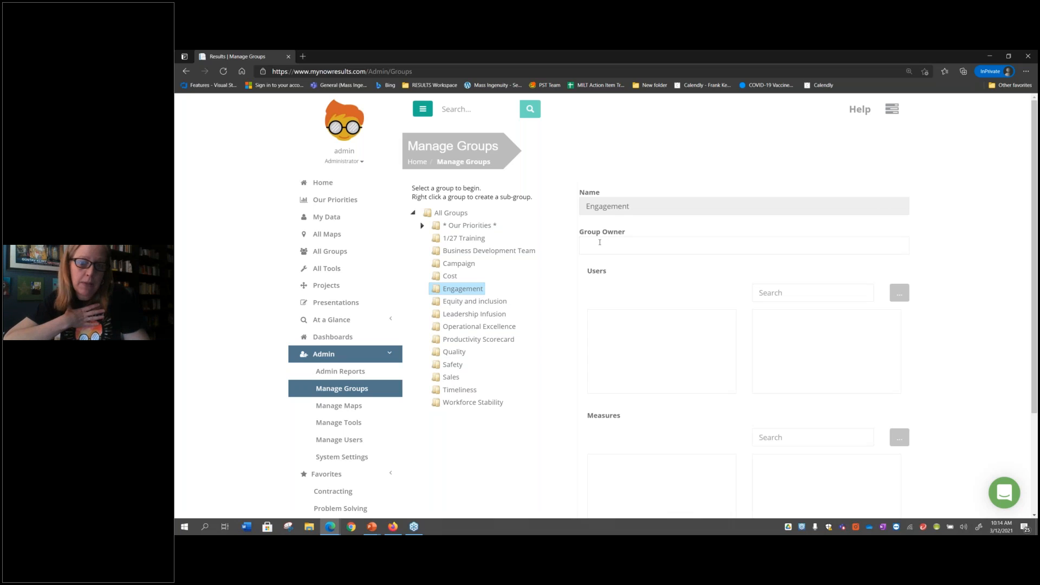
# Enter "power User" as the group owner of the Engagement group
pyautogui.rightClick(599, 242)
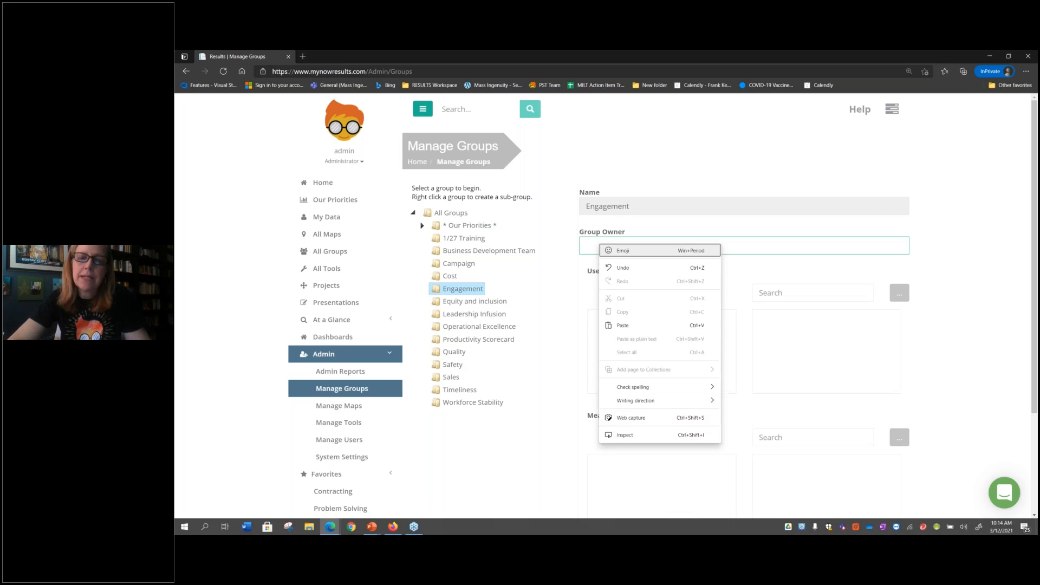
pyautogui.click(590, 240)
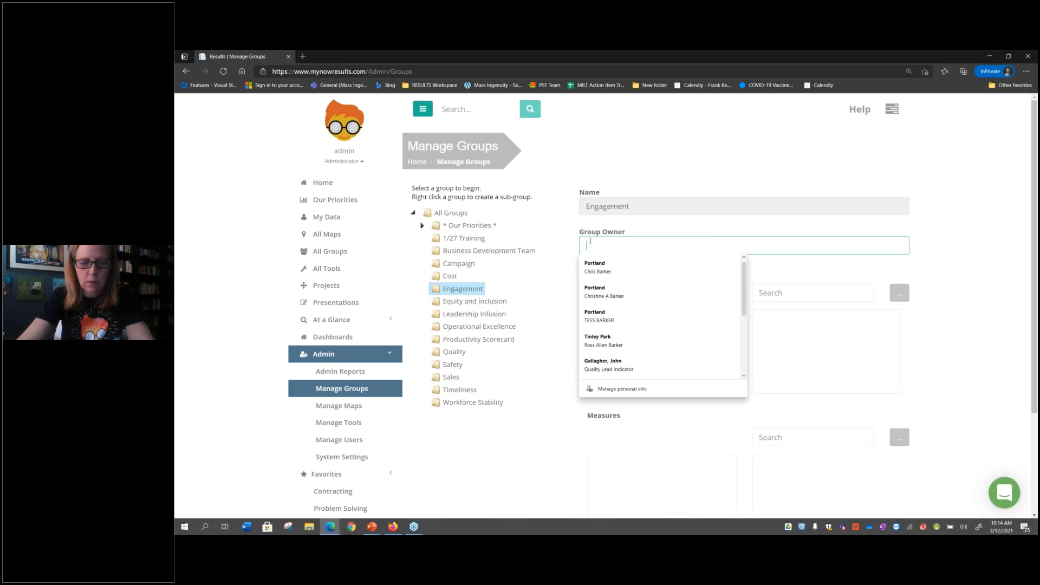
pyautogui.write('Power User')
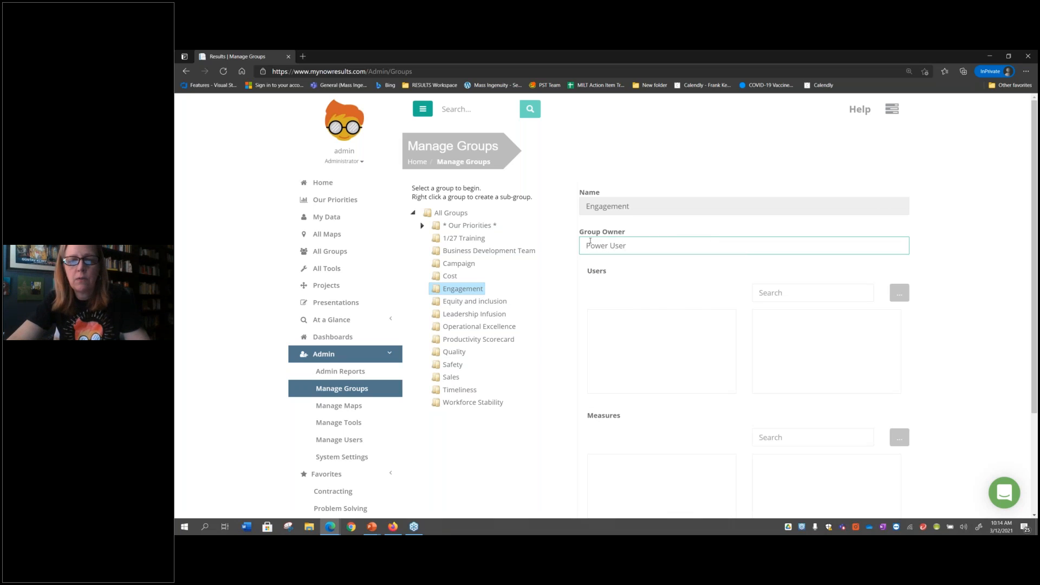
pyautogui.write('\\')
pyautogui.press('BackSpace')
pyautogui.press('BackSpace')
pyautogui.press('BackSpace')
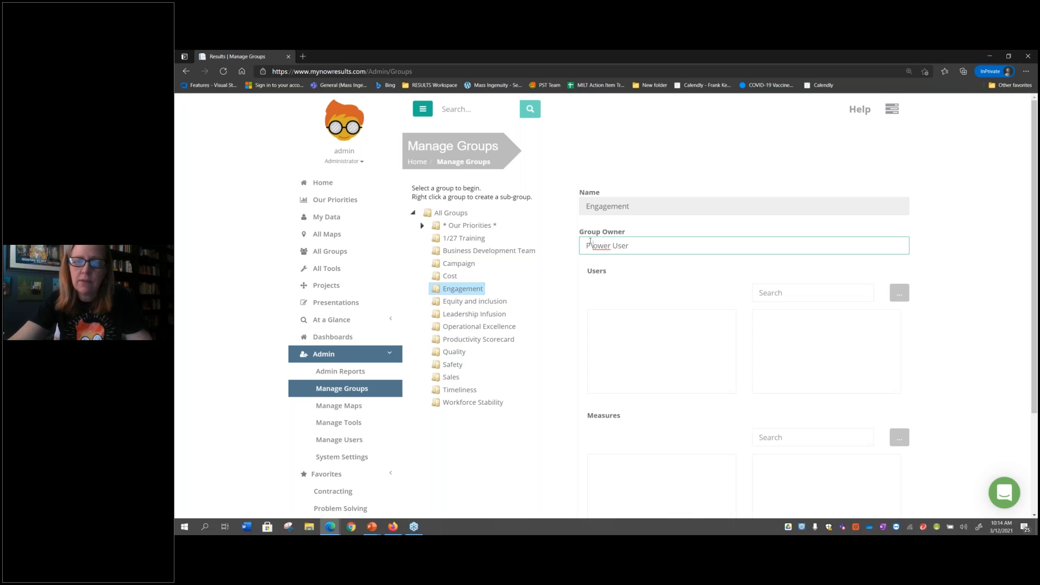
pyautogui.write('p')
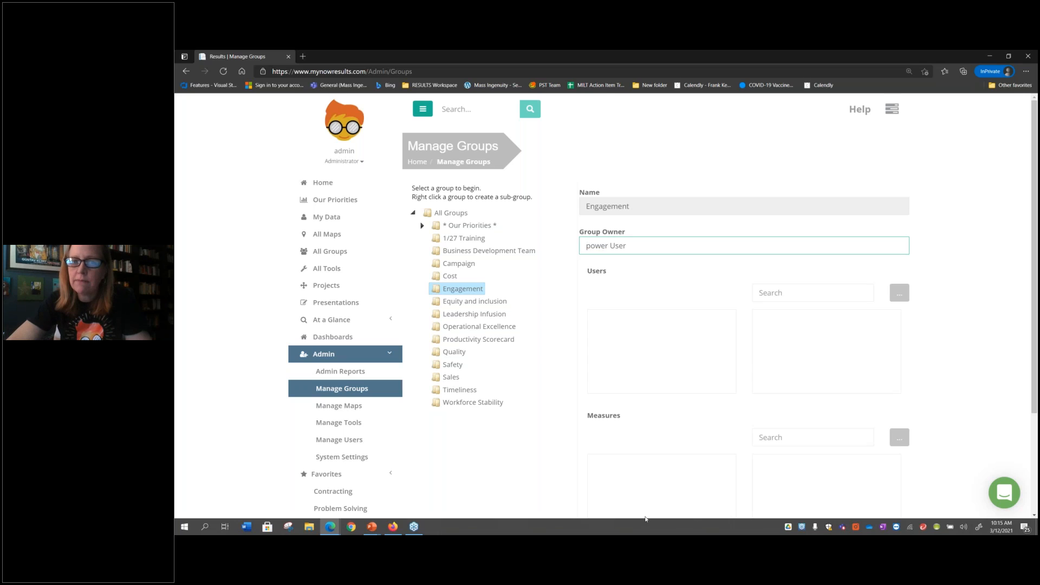
# Open the tools administration and expand All Categories to view its subcategories
pyautogui.click(322, 428)
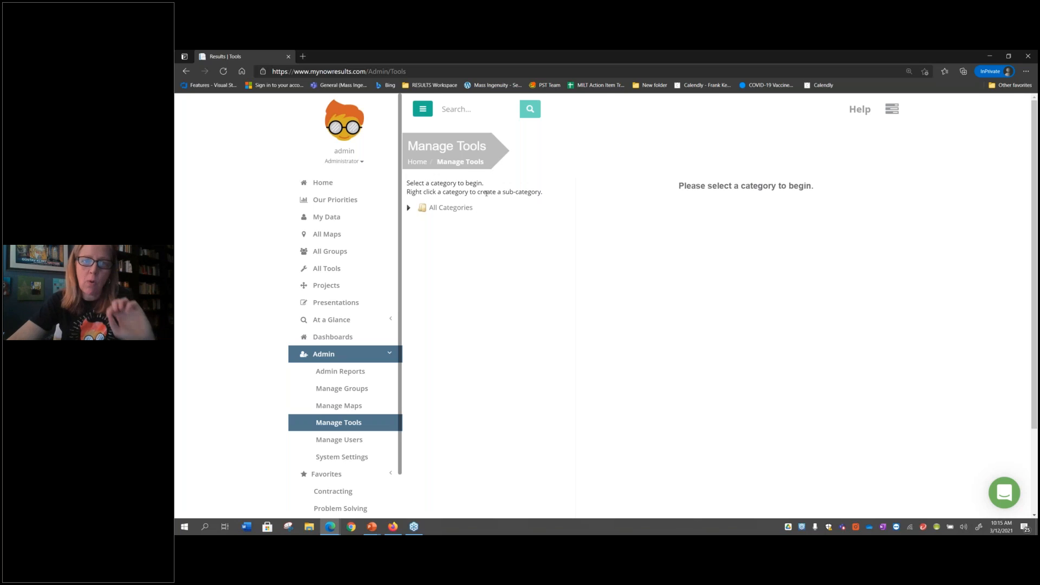
pyautogui.click(417, 211)
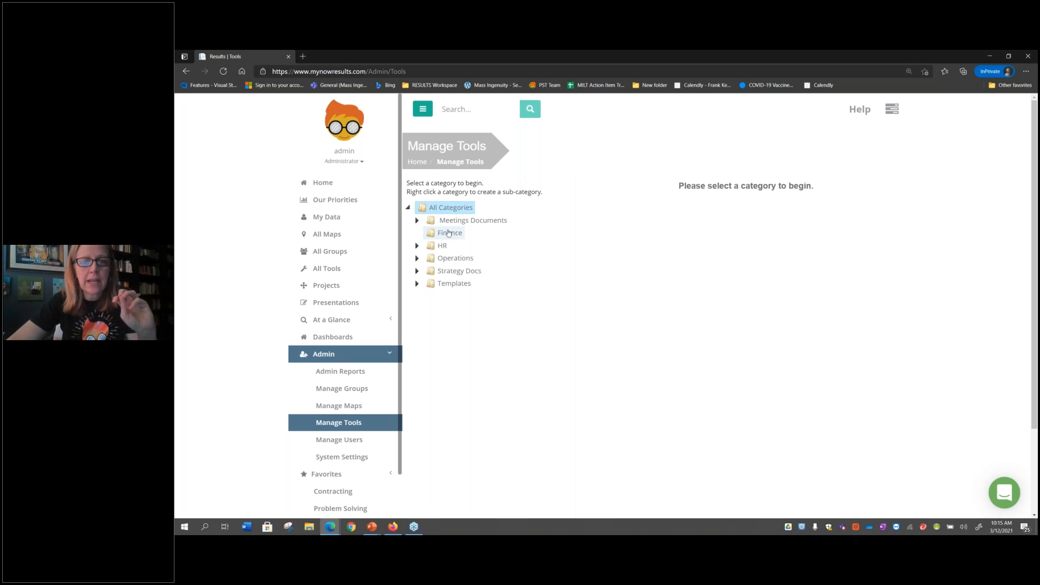
# Create a child category under Finance, name it Template, and open its category owner for entry
pyautogui.rightClick(449, 233)
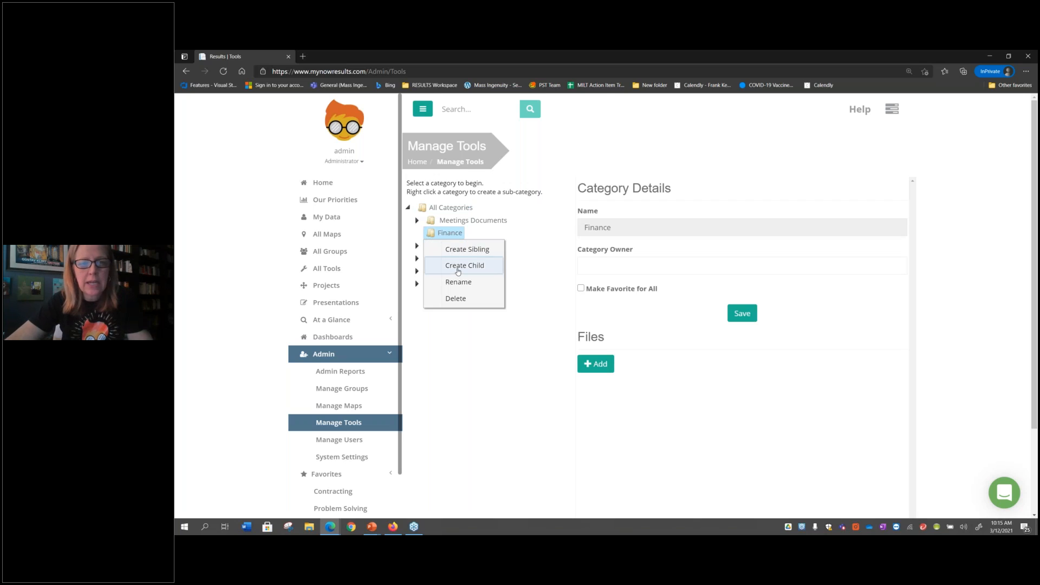
pyautogui.click(458, 266)
pyautogui.click(457, 270)
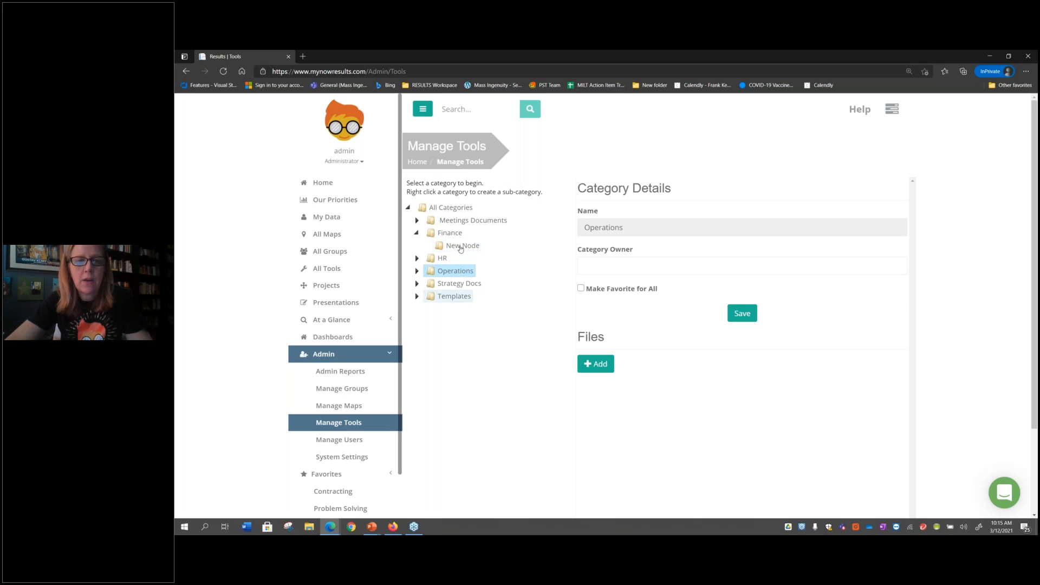
pyautogui.click(460, 247)
pyautogui.rightClick(462, 246)
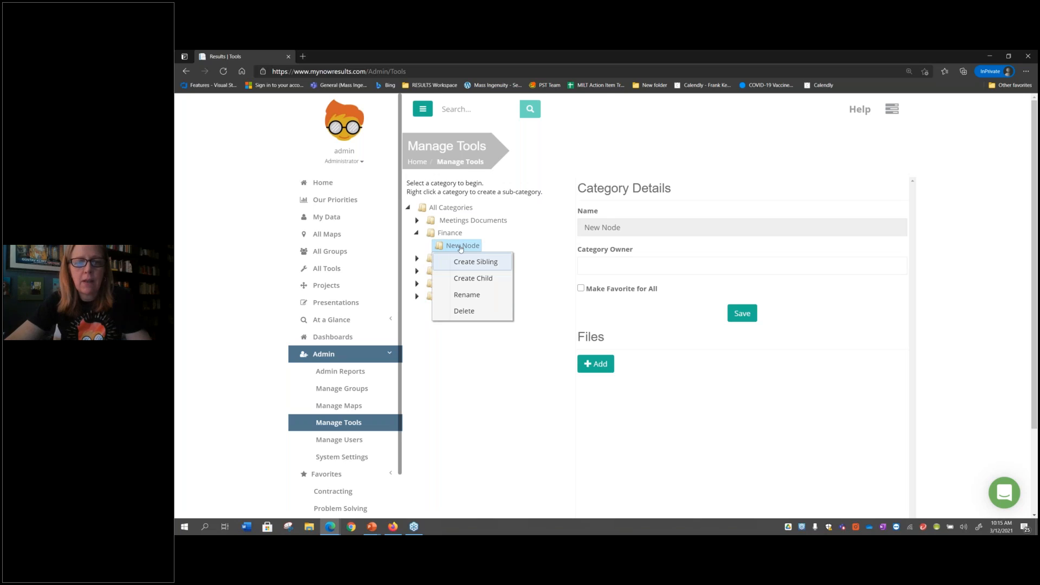
pyautogui.click(467, 295)
pyautogui.write('Template')
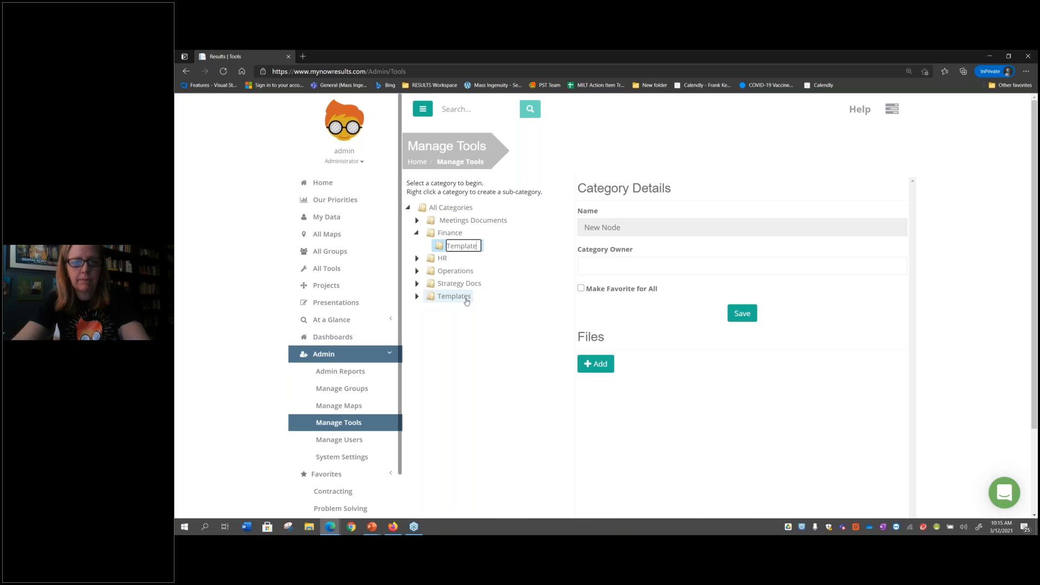
pyautogui.press('Return')
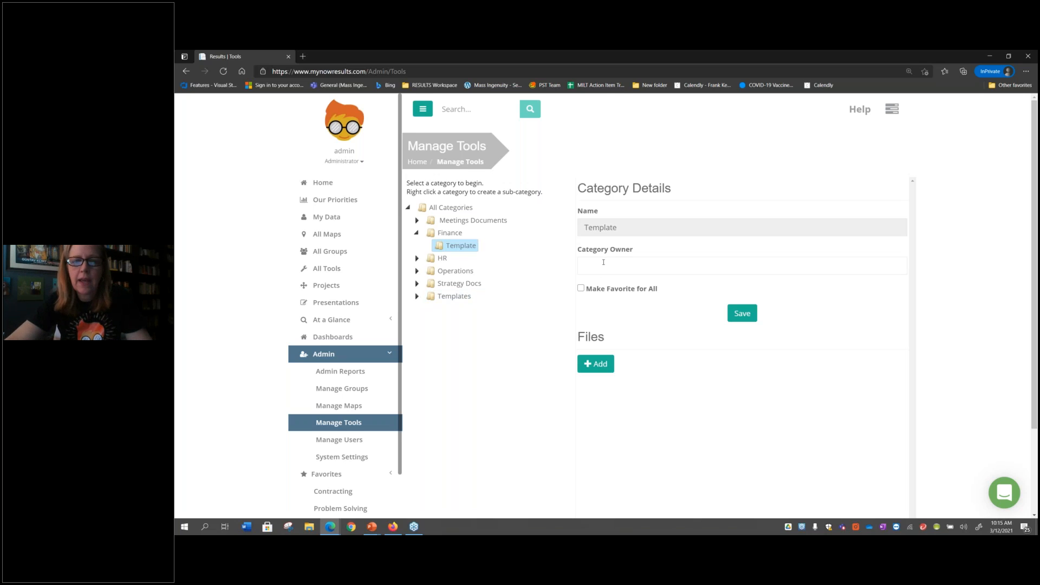
pyautogui.click(603, 262)
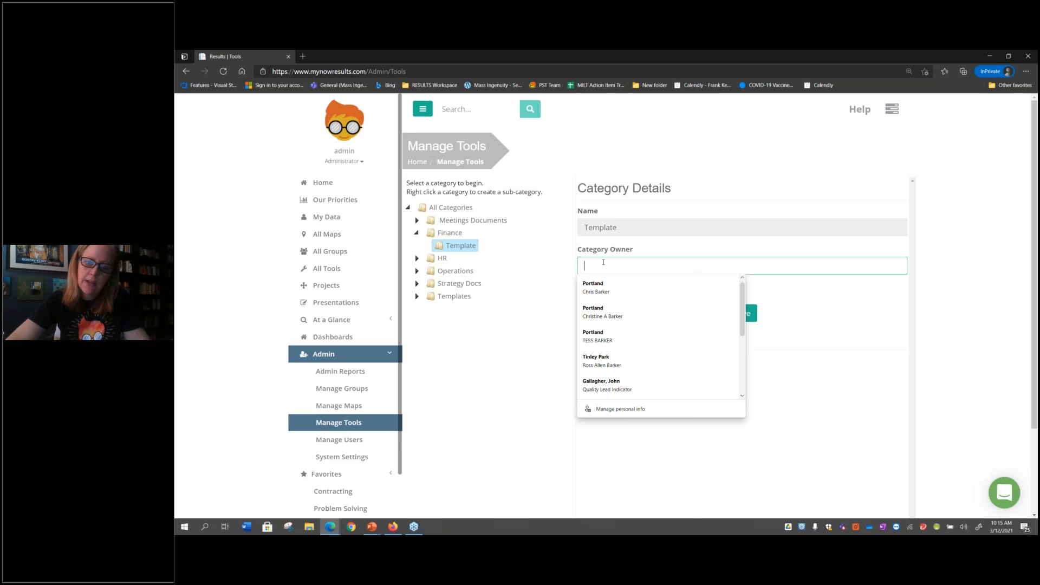
# In the system settings, set the scorecard chart's default dates to Today and save
pyautogui.click(349, 181)
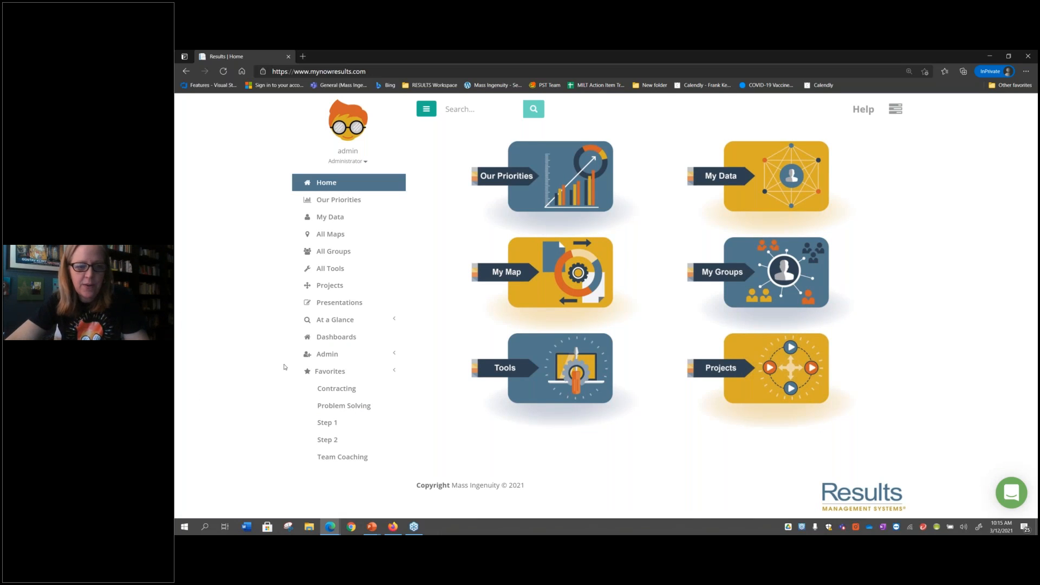
pyautogui.click(324, 354)
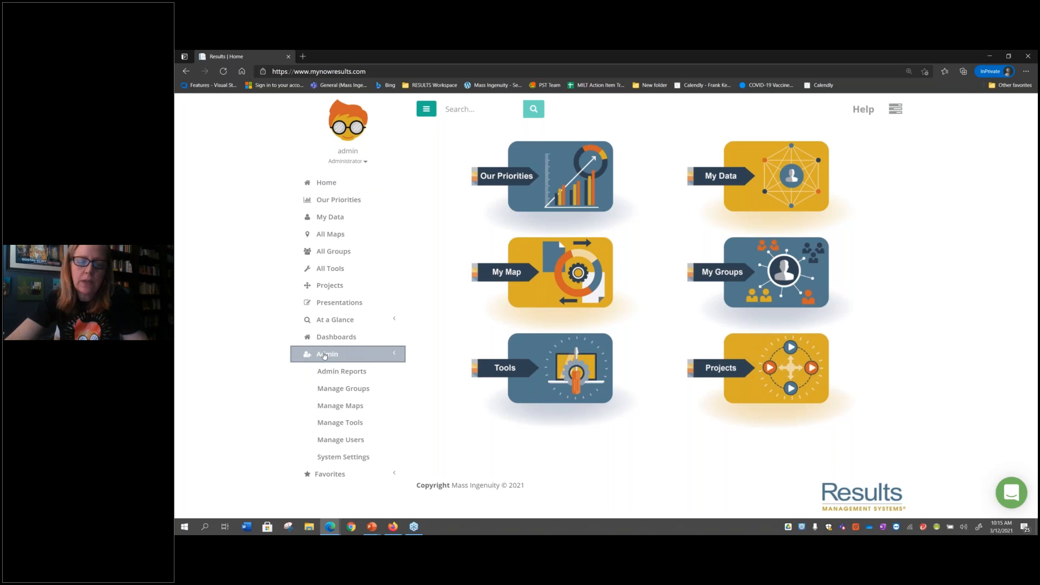
pyautogui.click(330, 459)
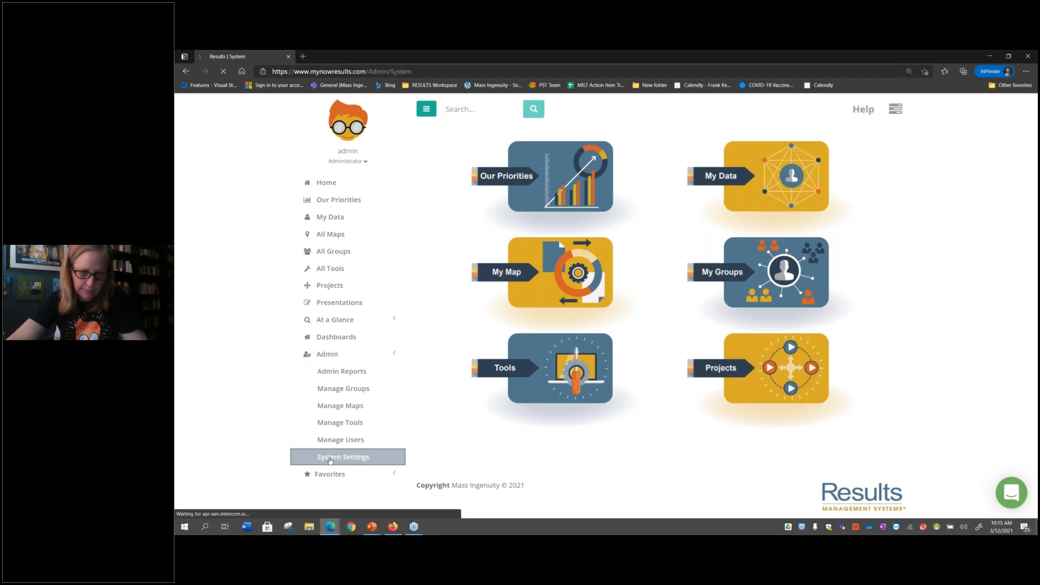
pyautogui.scroll(-1, 555, 323)
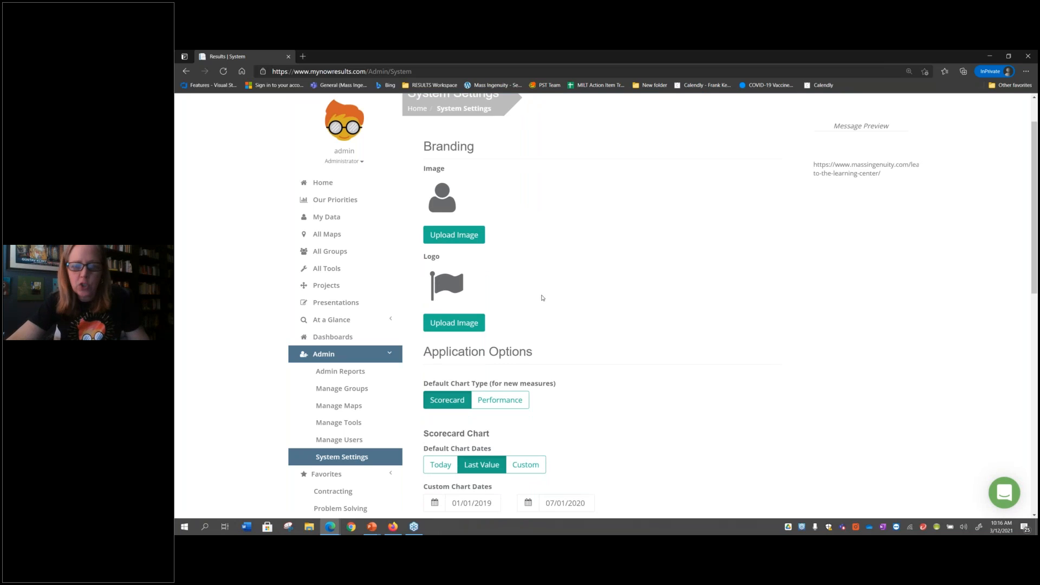
pyautogui.scroll(-3, 542, 297)
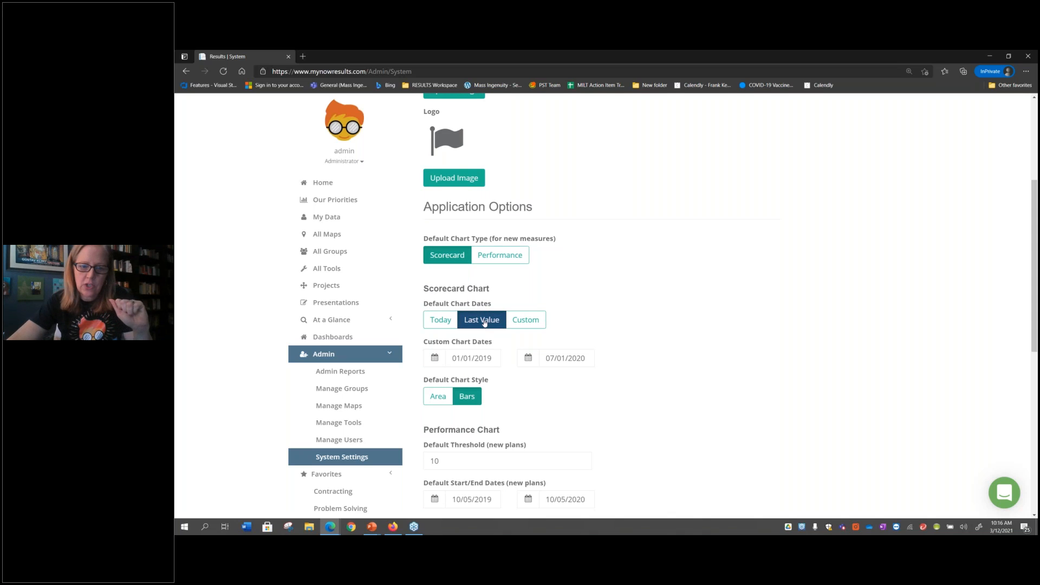
pyautogui.click(432, 322)
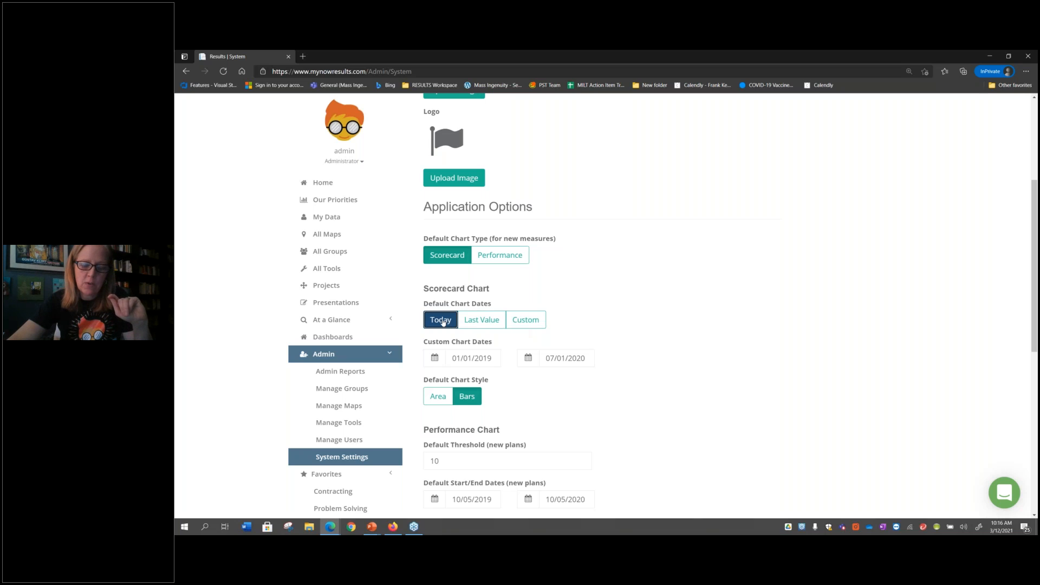
pyautogui.scroll(-7, 693, 414)
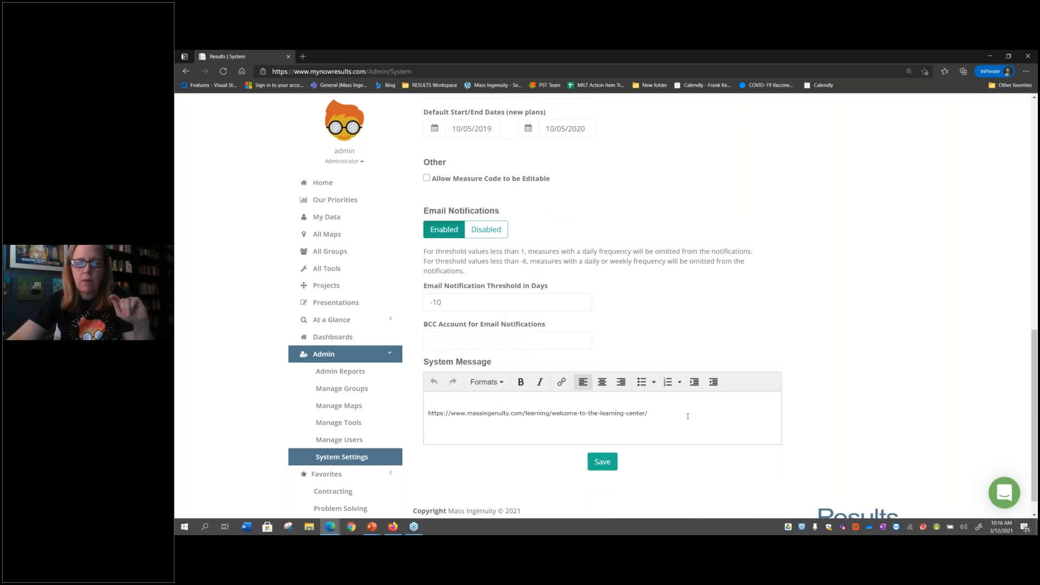
pyautogui.rightClick(613, 464)
pyautogui.press('Escape')
pyautogui.scroll(6, 579, 266)
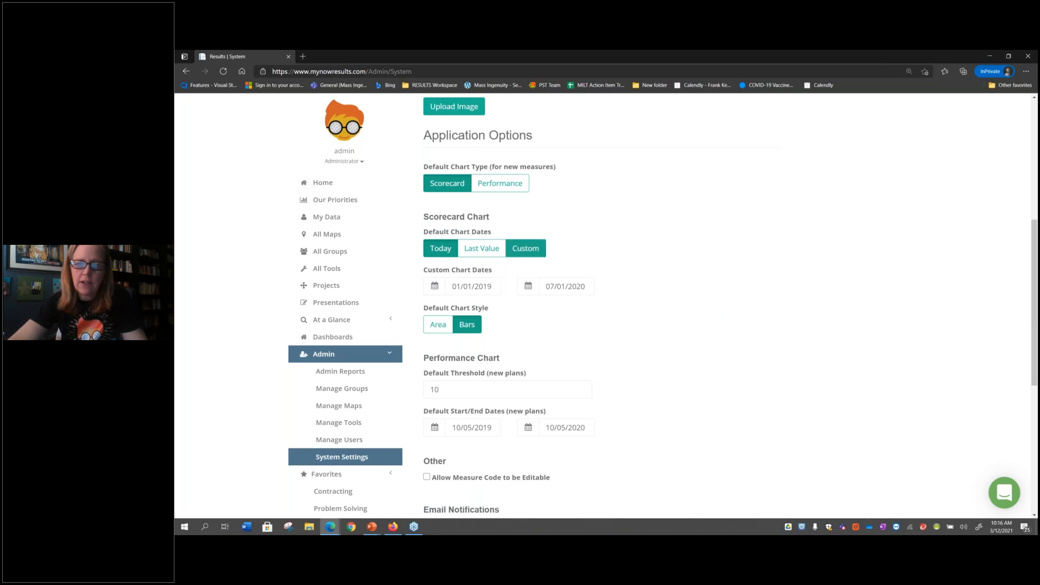
pyautogui.scroll(2, 528, 249)
# View the measures in My Data as charts to check their date ranges
pyautogui.click(348, 217)
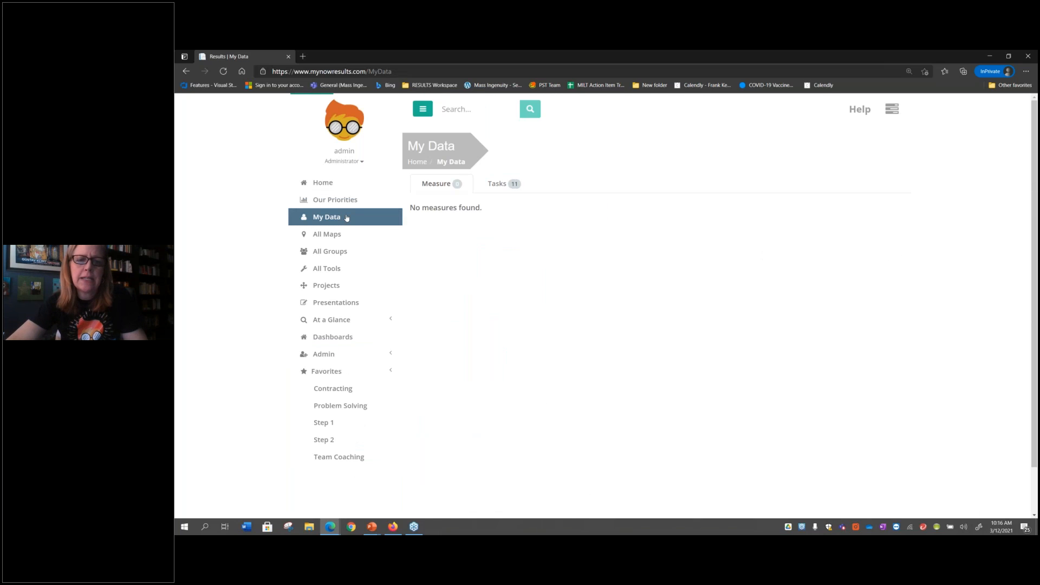
pyautogui.click(471, 207)
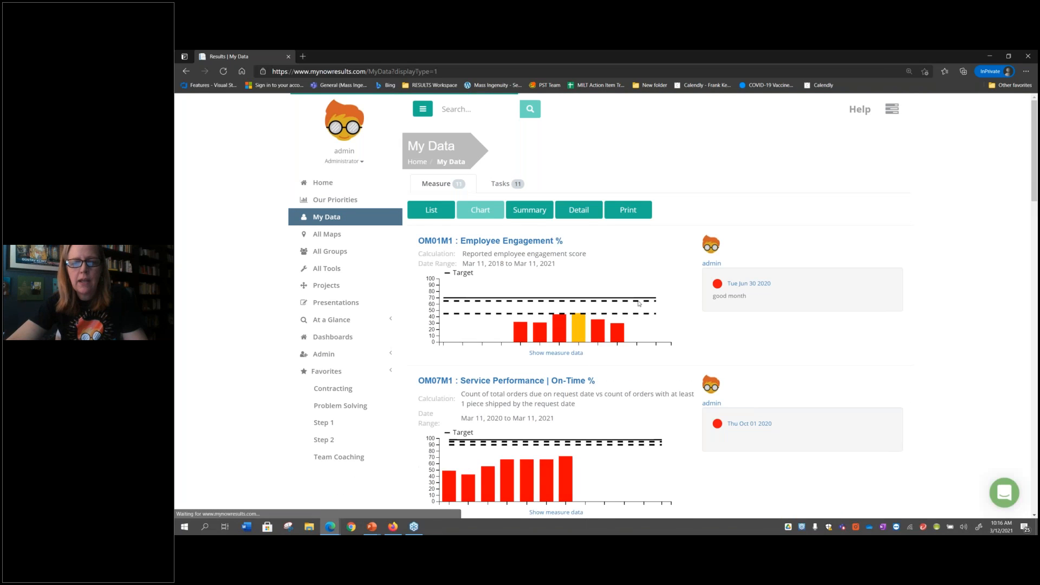
pyautogui.scroll(-1, 567, 367)
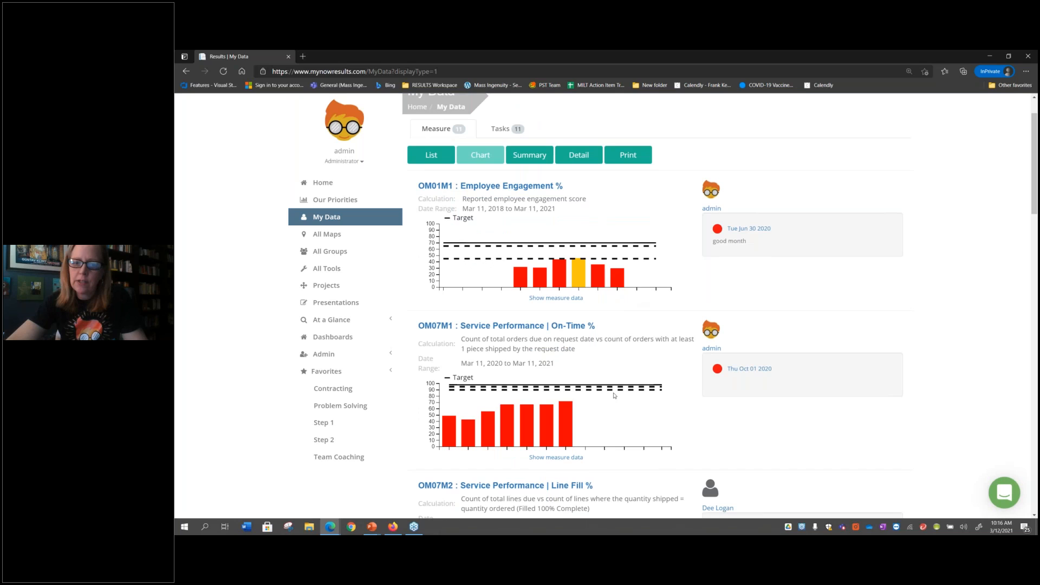
pyautogui.moveTo(569, 429)
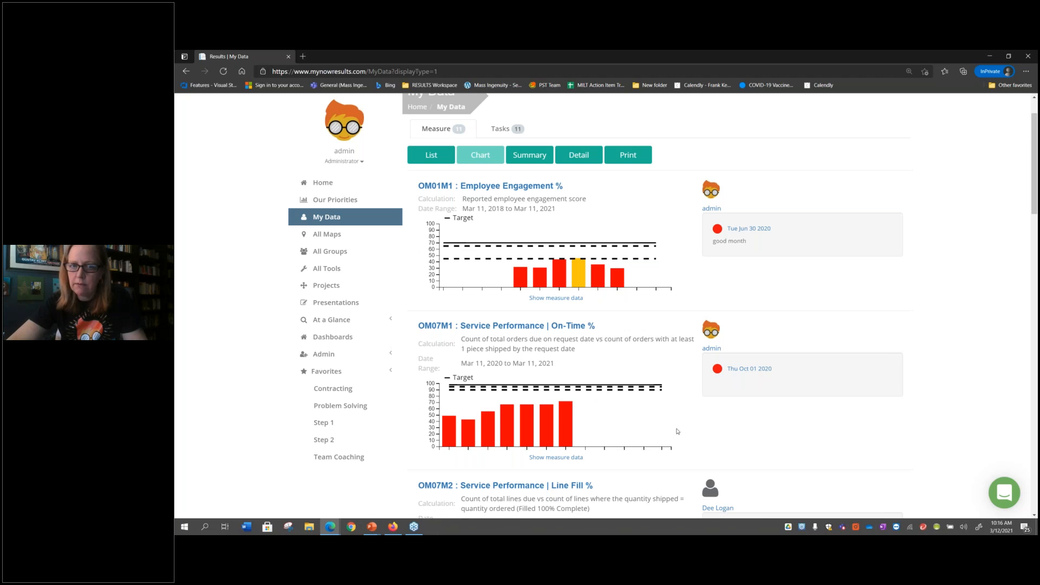
pyautogui.scroll(-2, 413, 435)
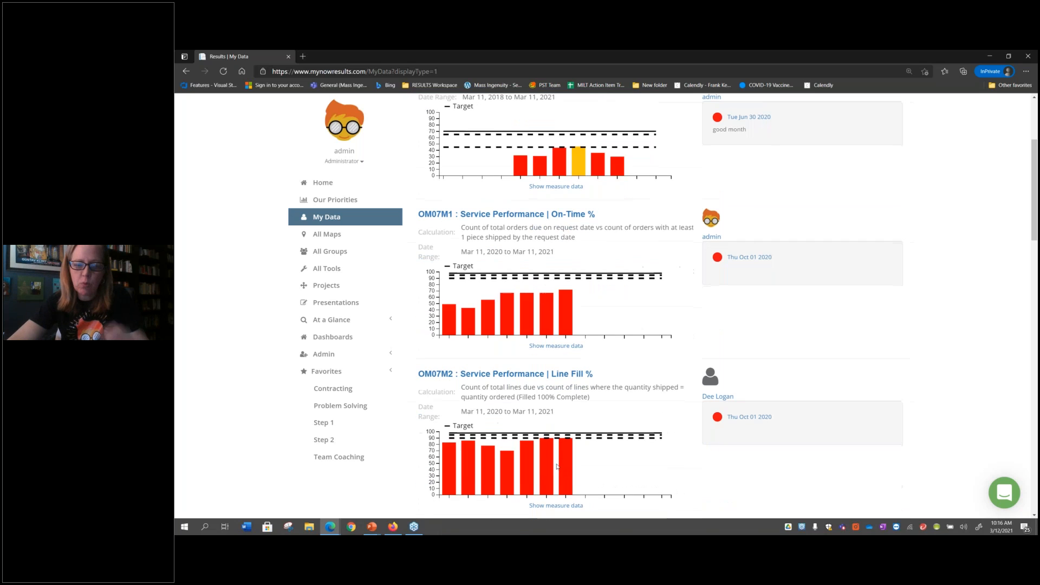
# Change the scorecard's default chart dates to Last Value in the system settings and save
pyautogui.click(341, 354)
pyautogui.click(357, 457)
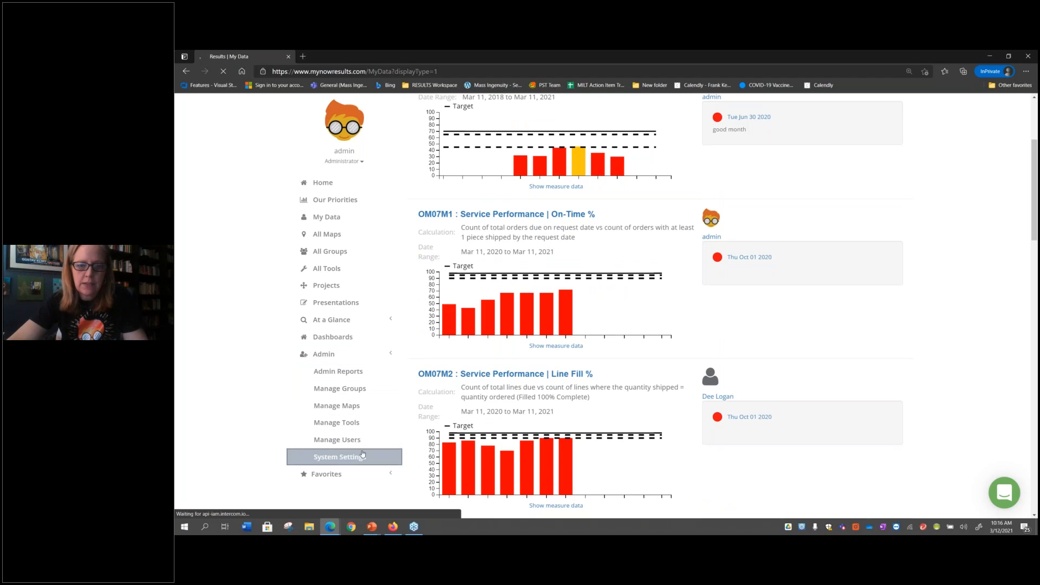
pyautogui.scroll(-5, 480, 260)
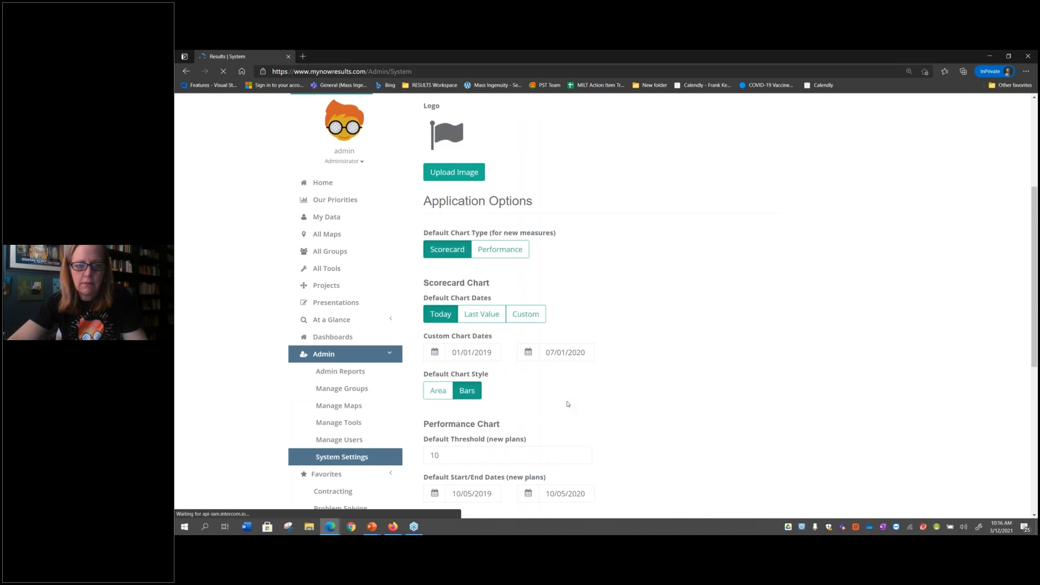
pyautogui.click(481, 259)
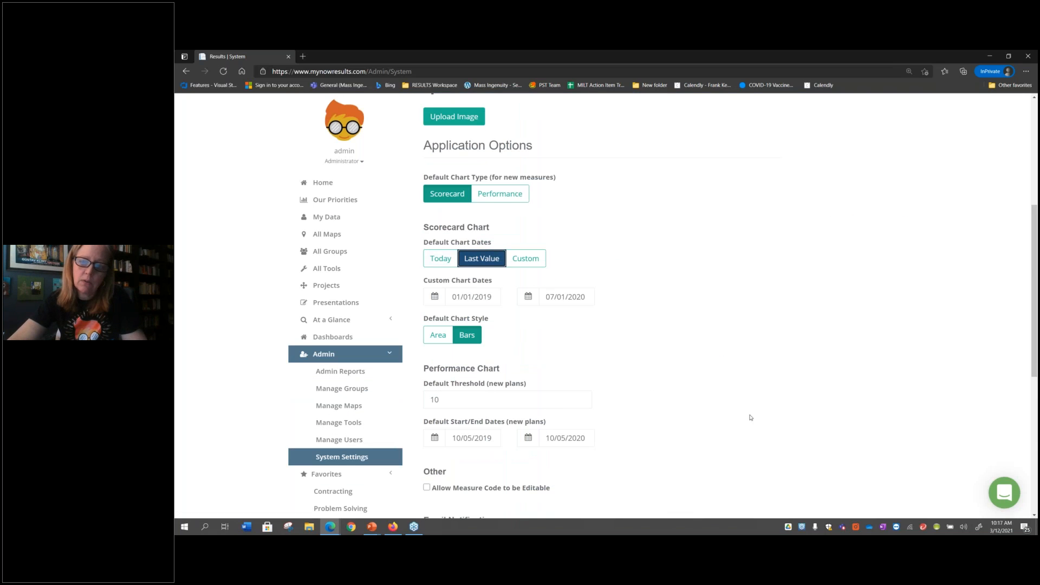
pyautogui.scroll(-6, 629, 435)
pyautogui.click(603, 436)
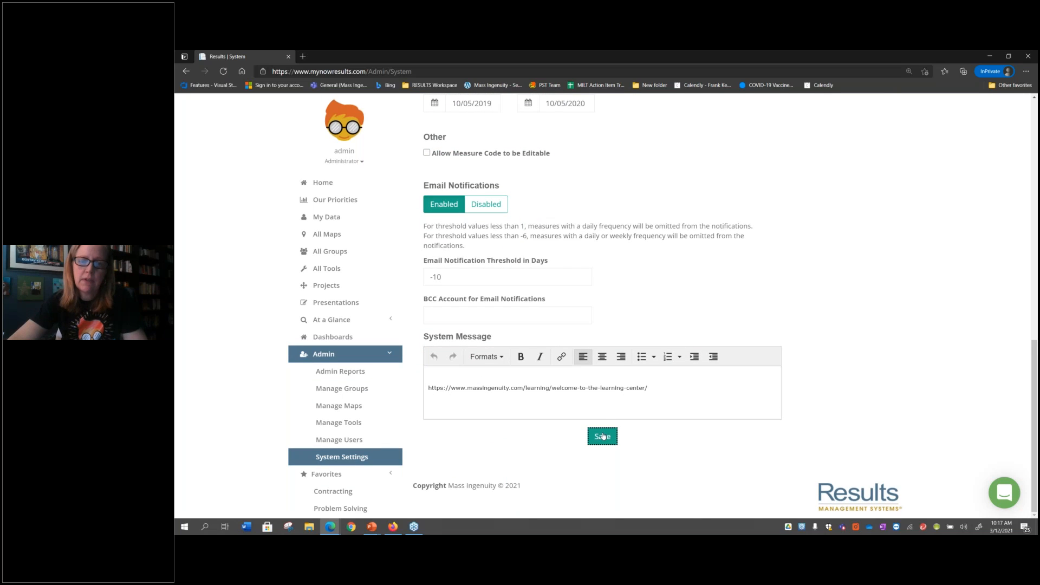
# Examine the My Data measure charts again with the Last Value date setting applied
pyautogui.click(351, 221)
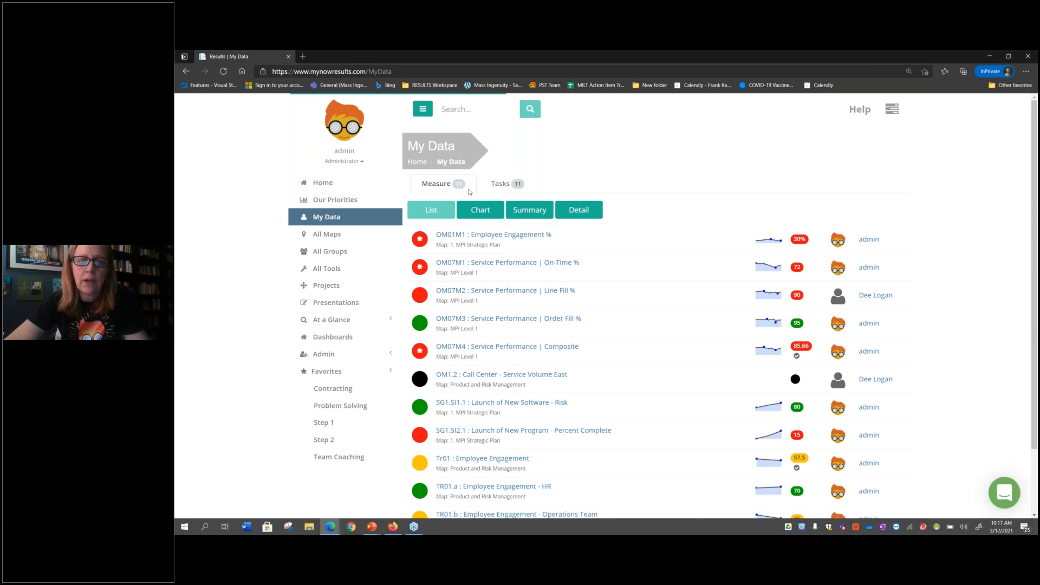
pyautogui.click(472, 209)
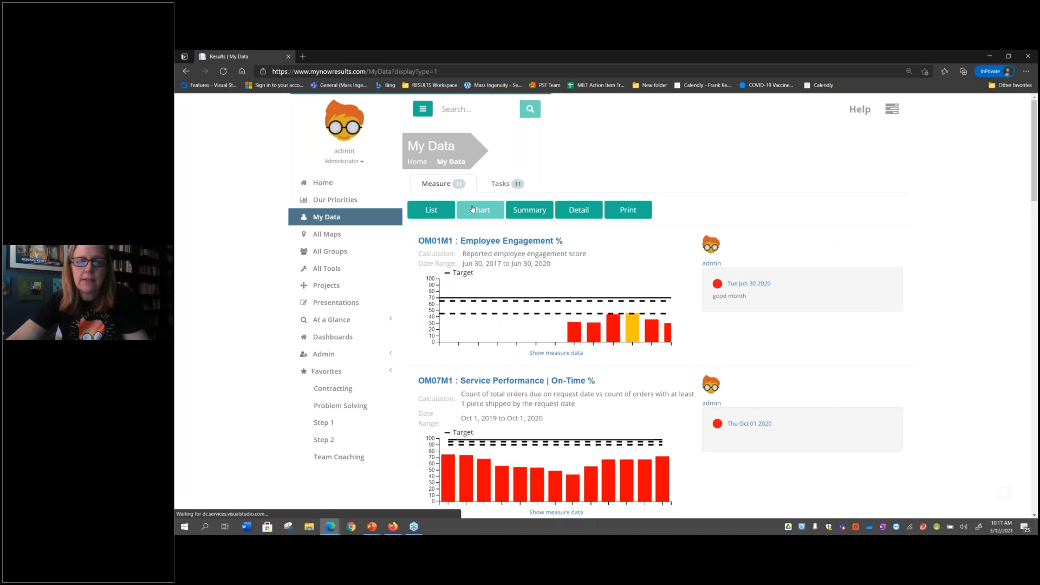
pyautogui.scroll(-1, 579, 334)
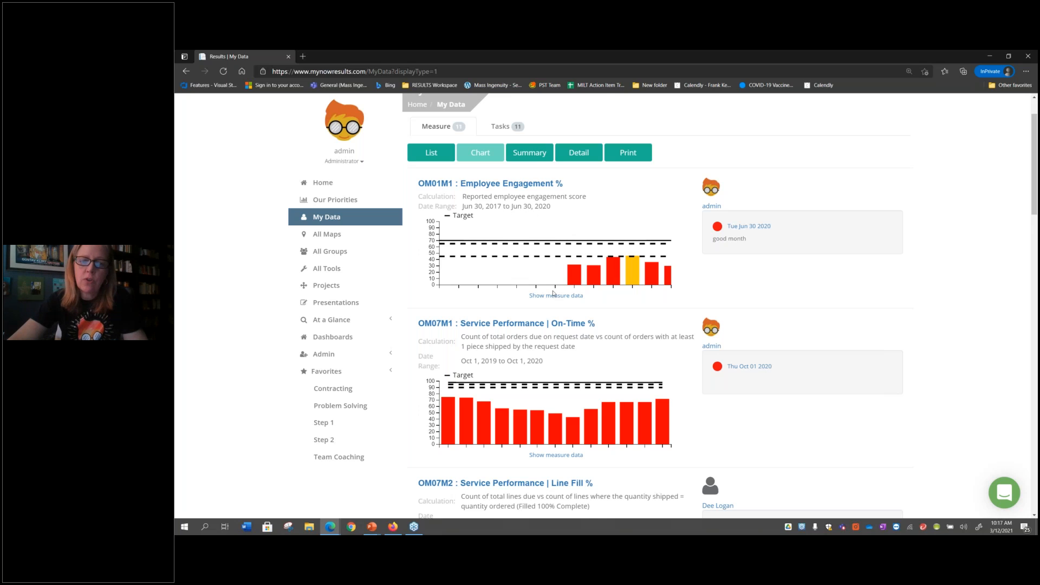
pyautogui.scroll(-2, 553, 293)
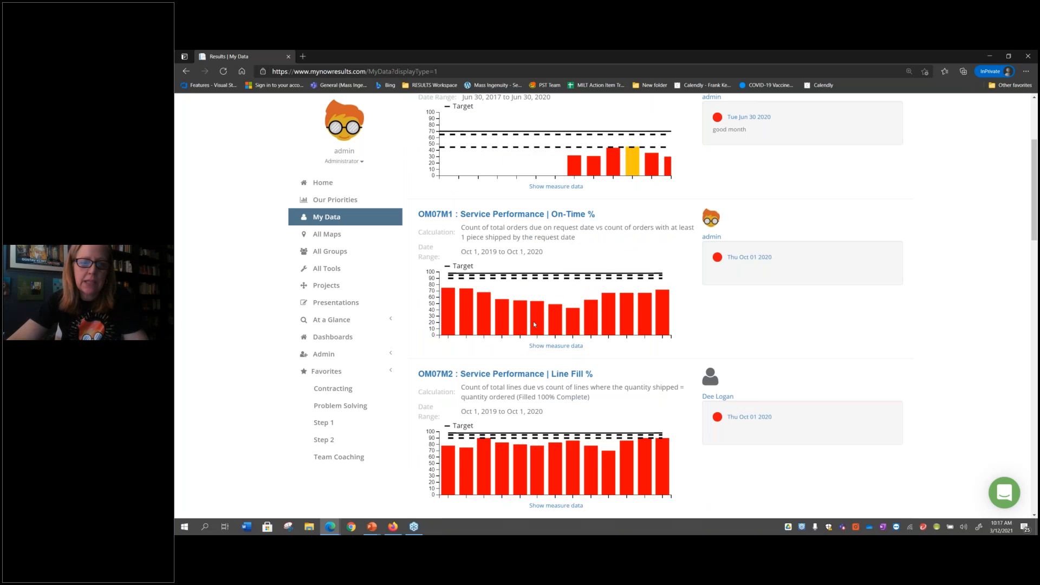
# In the system settings, set the scorecard's default chart dates to Custom, from 01/01/2021 to 12/31/2021
pyautogui.click(342, 355)
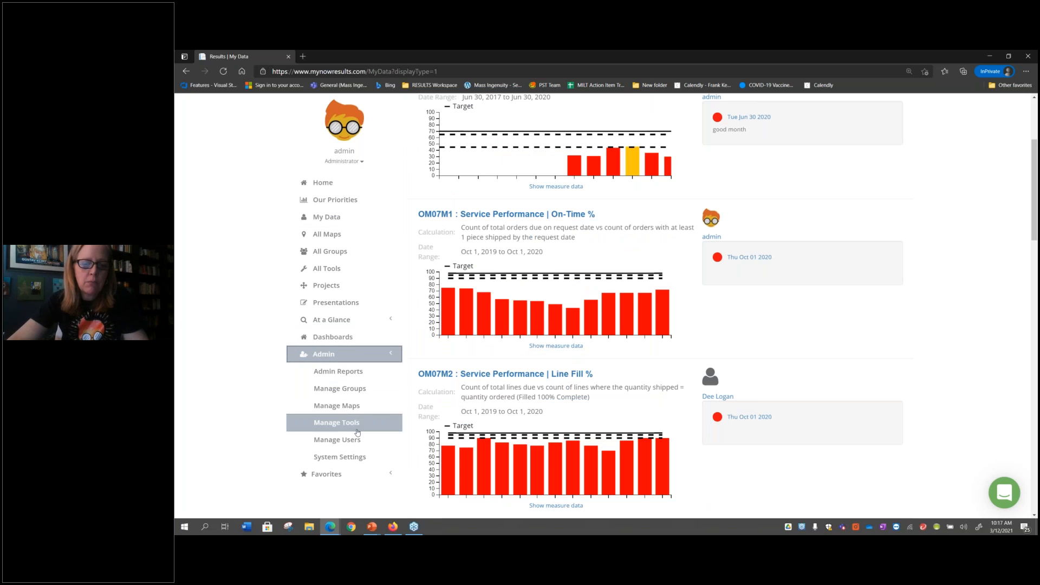
pyautogui.click(359, 457)
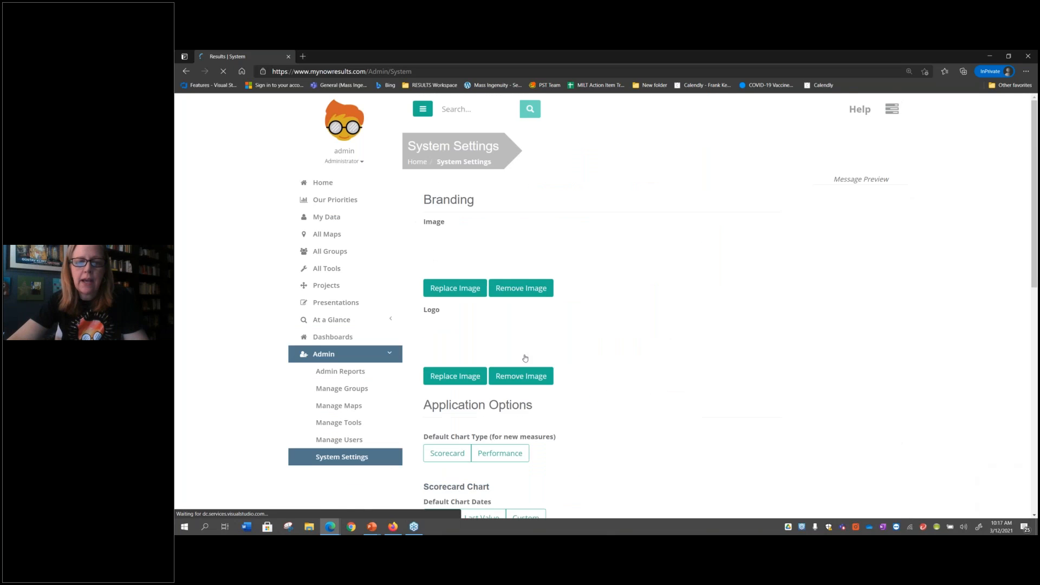
pyautogui.scroll(-4, 655, 375)
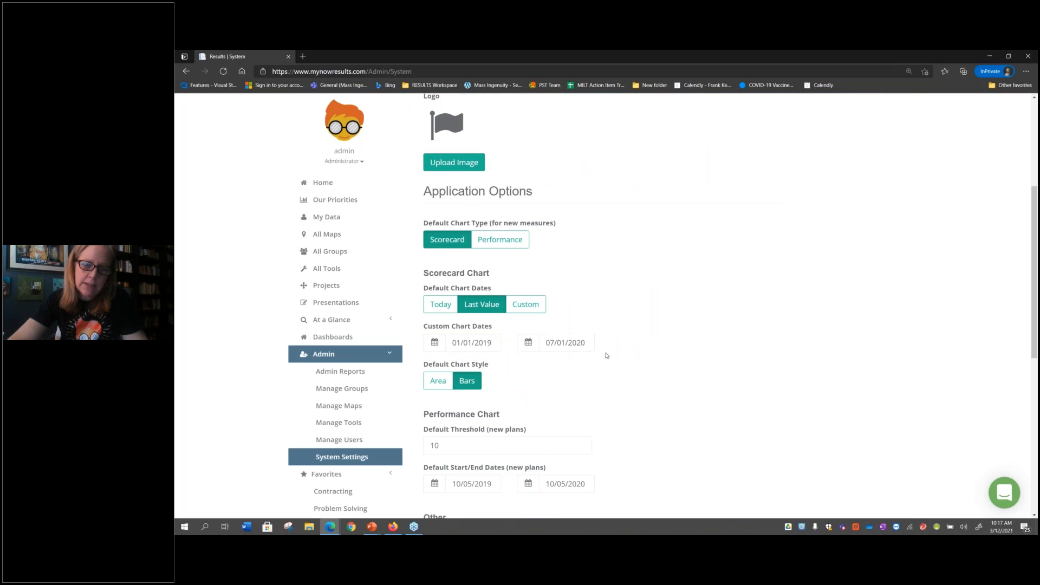
pyautogui.click(540, 306)
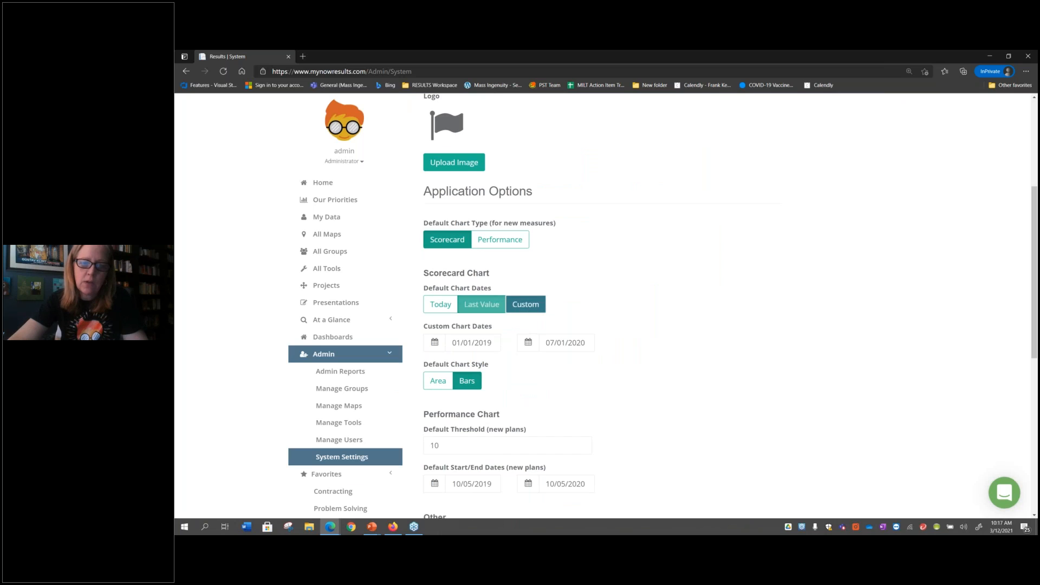
pyautogui.click(437, 343)
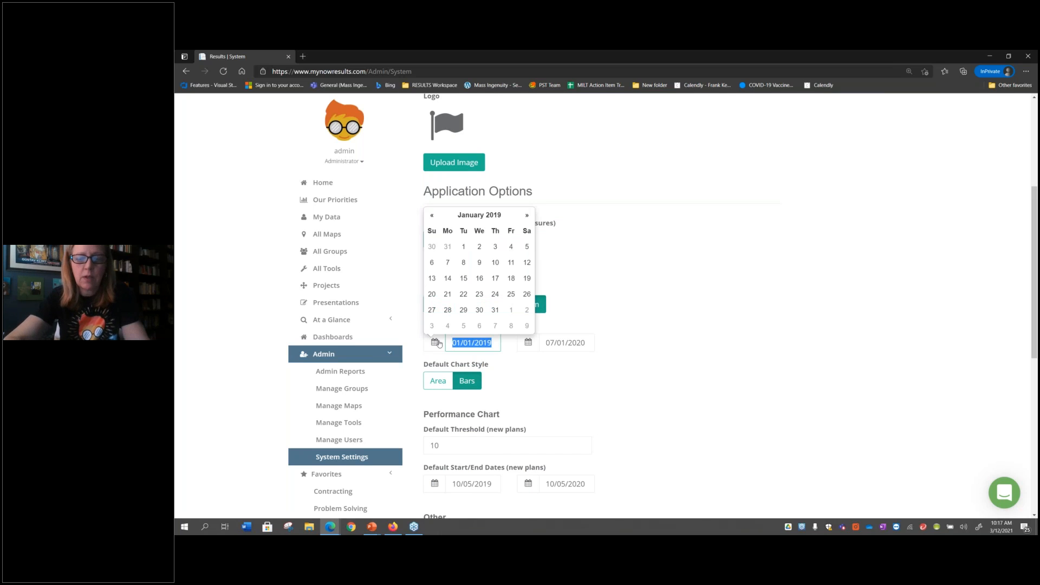
pyautogui.write('01/01/2021')
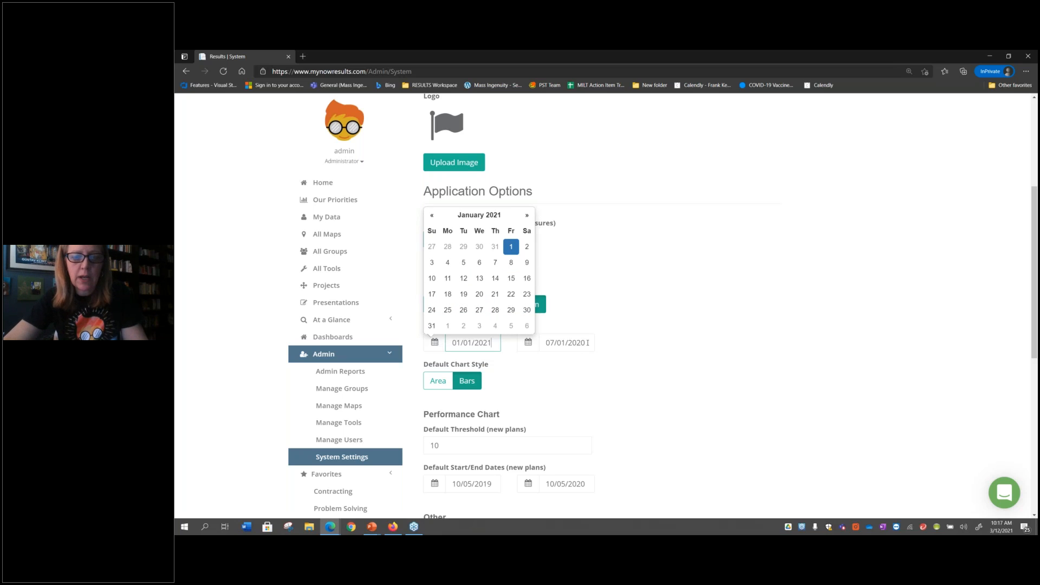
pyautogui.press('Tab')
pyautogui.write('12/31')
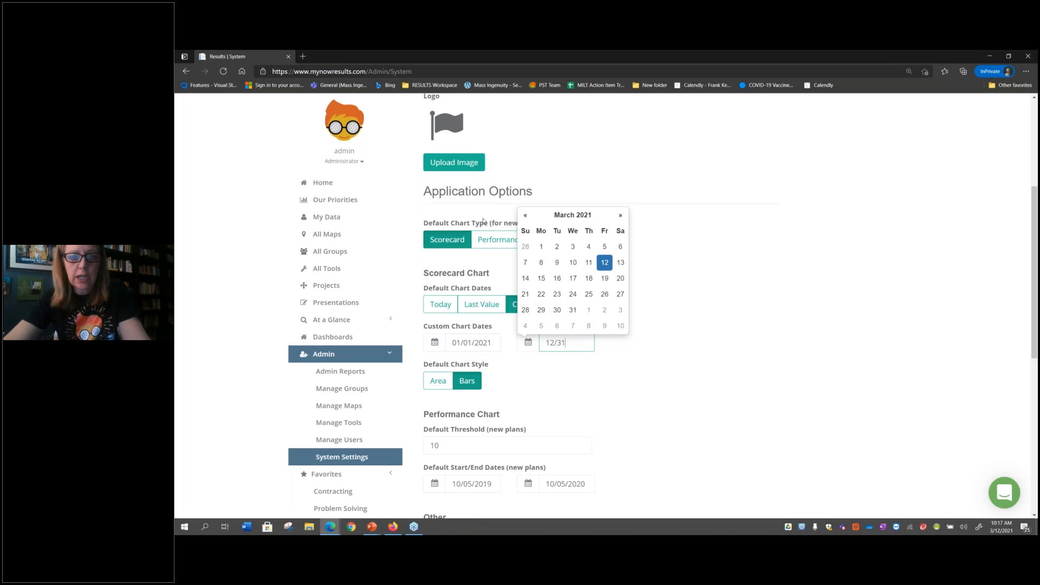
pyautogui.write('/2021')
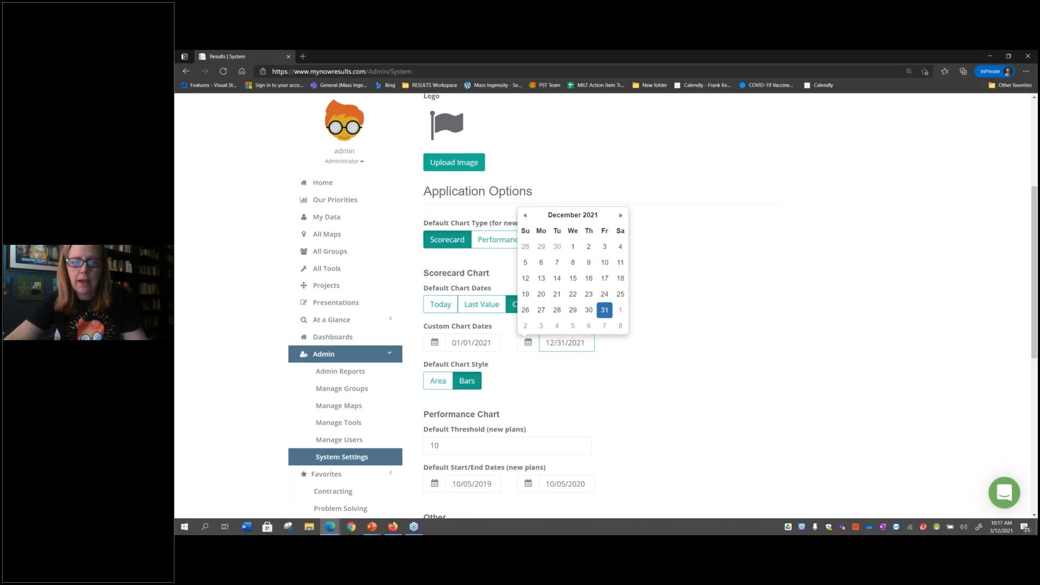
# Save the system settings with the custom scorecard chart dates
pyautogui.scroll(-2, 696, 445)
pyautogui.scroll(-3, 696, 444)
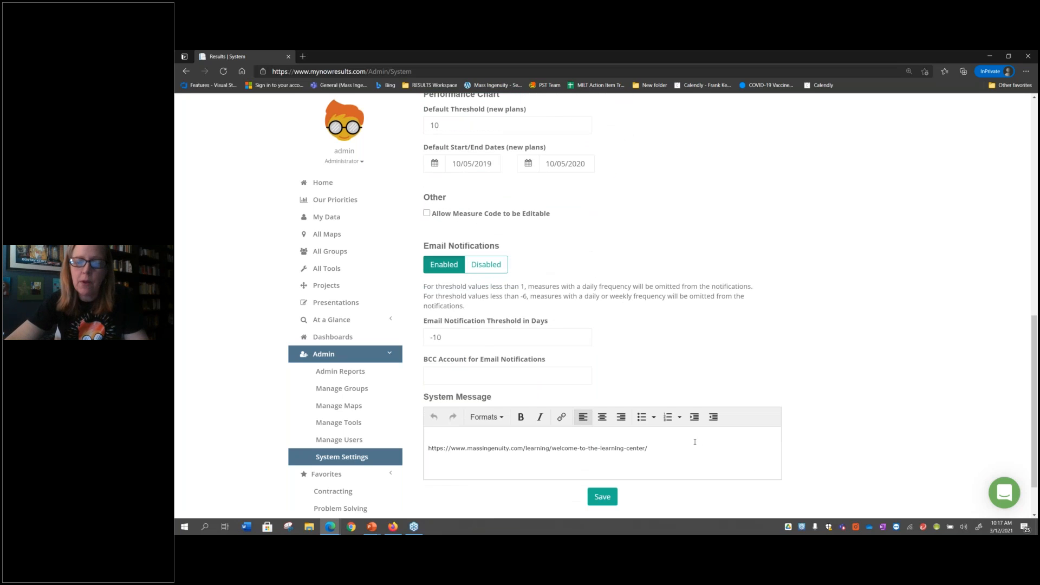
pyautogui.click(602, 497)
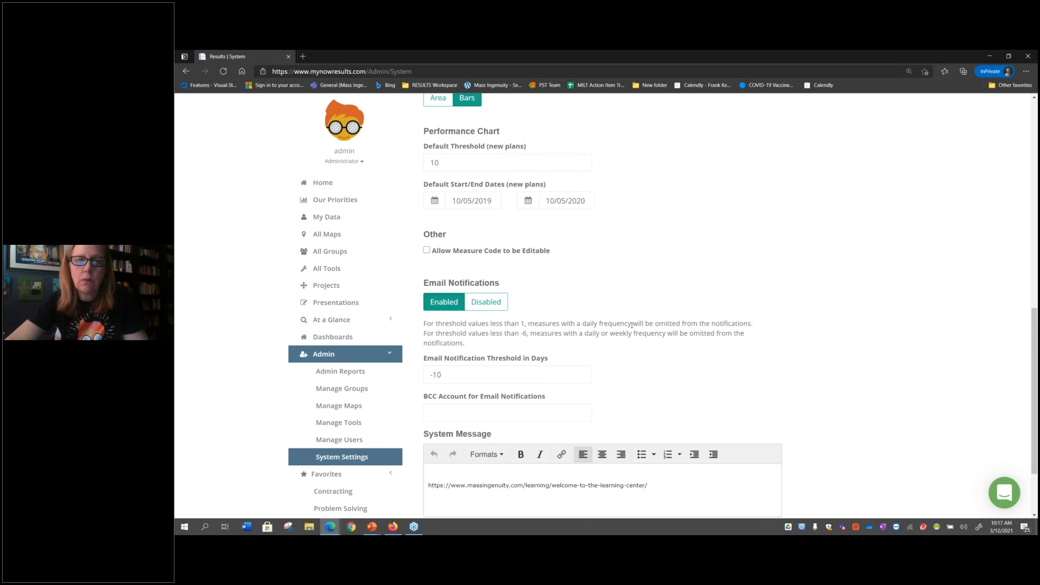
# View the My Data measures as charts and check their date ranges under the custom date setting
pyautogui.scroll(8, 631, 325)
pyautogui.click(335, 216)
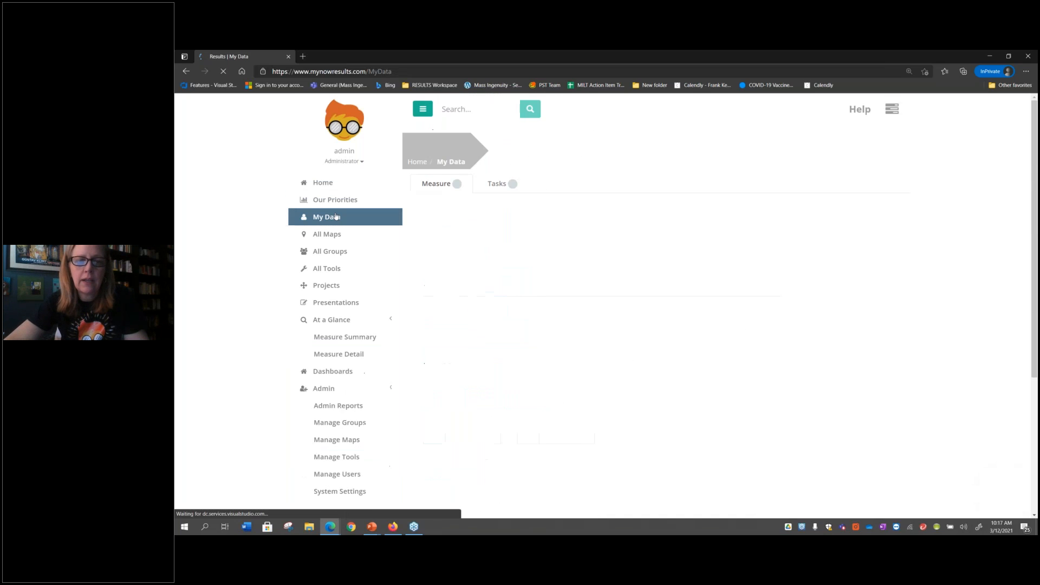
pyautogui.click(497, 209)
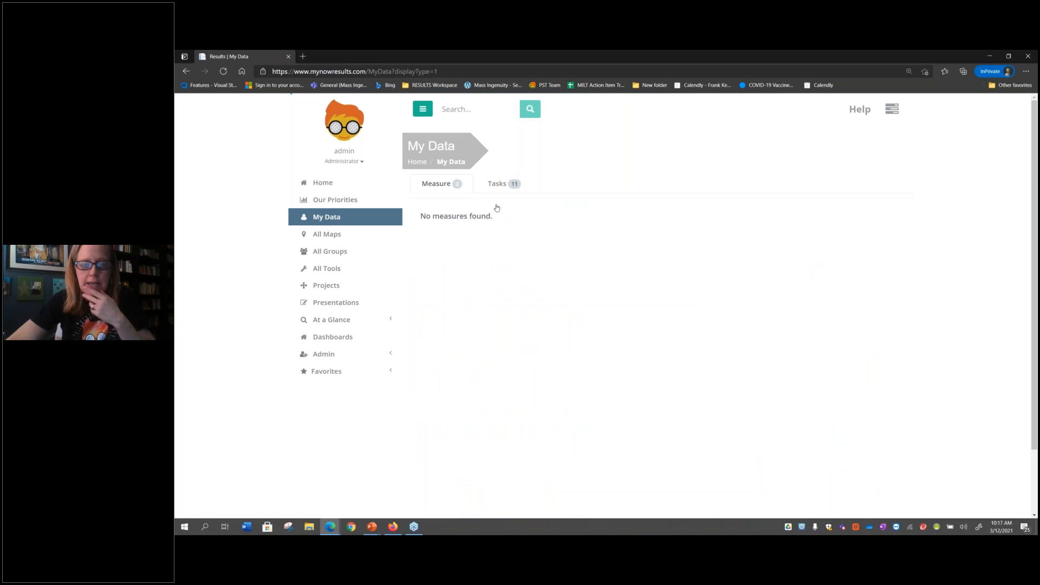
pyautogui.scroll(-1, 566, 306)
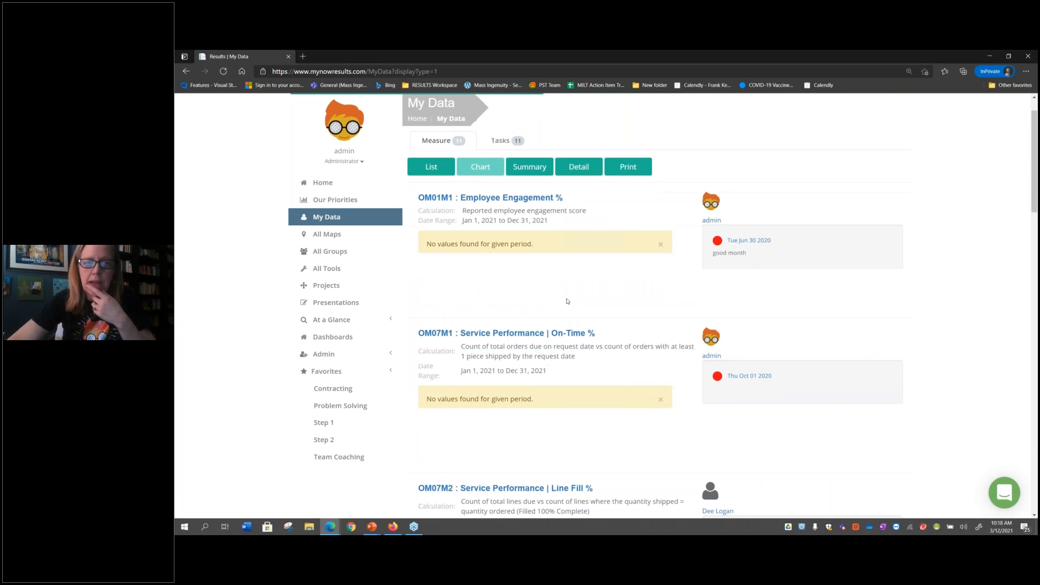
pyautogui.scroll(-3, 531, 304)
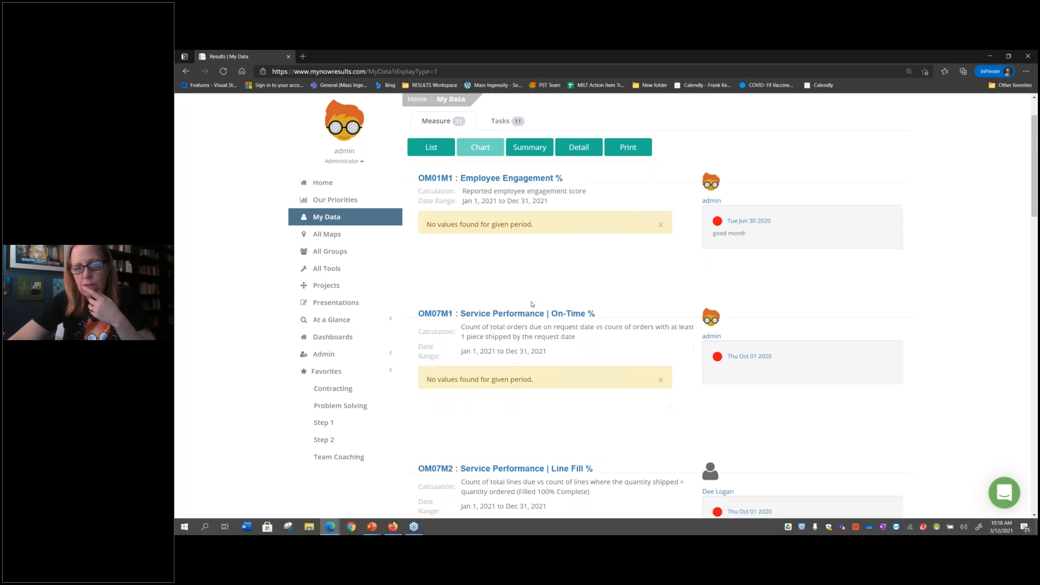
pyautogui.scroll(2, 531, 303)
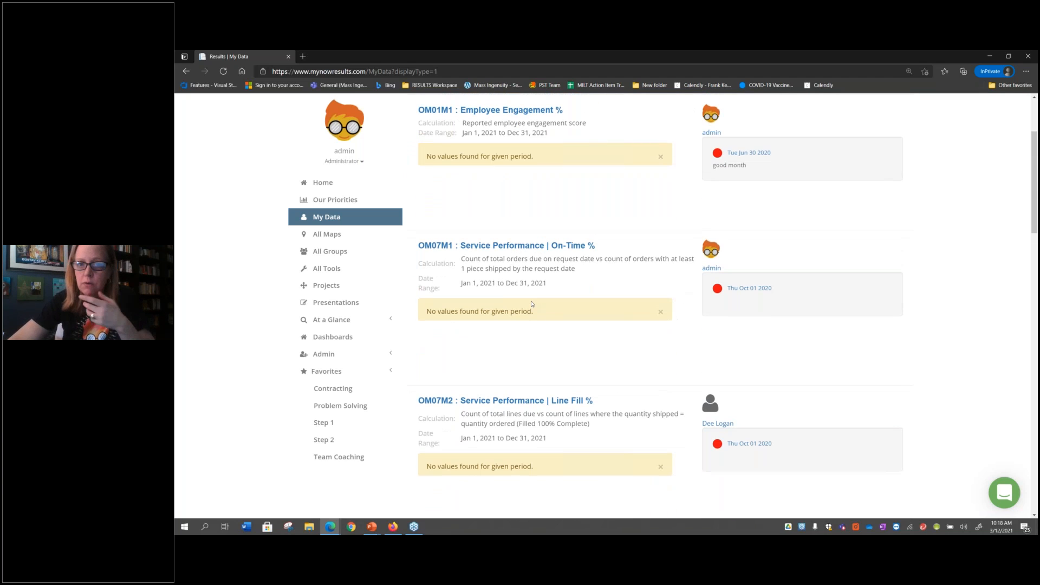
# Open the Employee Engagement % measure chart, set its From date to 01/01/2017 and refresh the chart
pyautogui.click(533, 112)
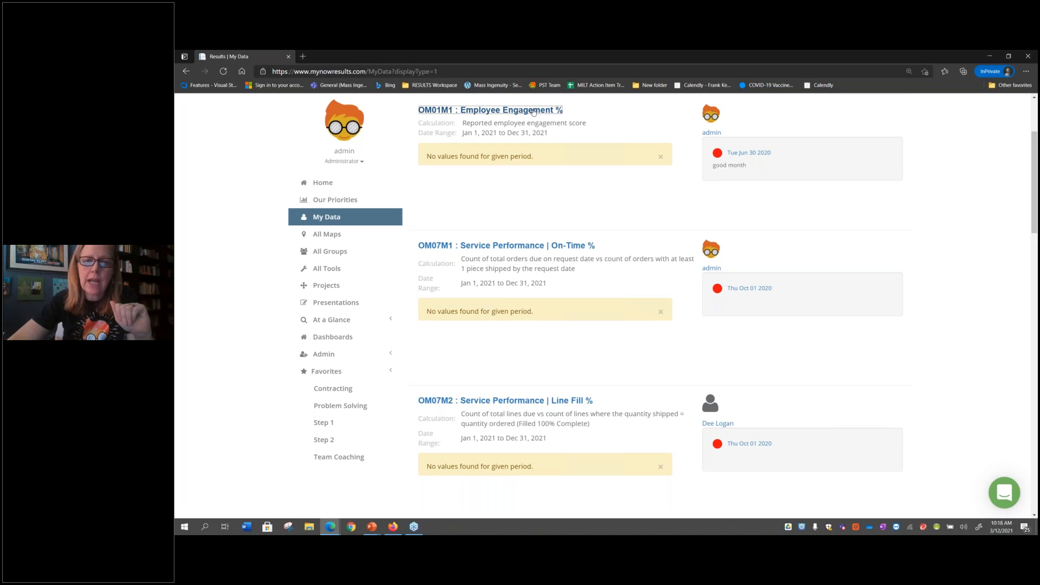
pyautogui.click(436, 209)
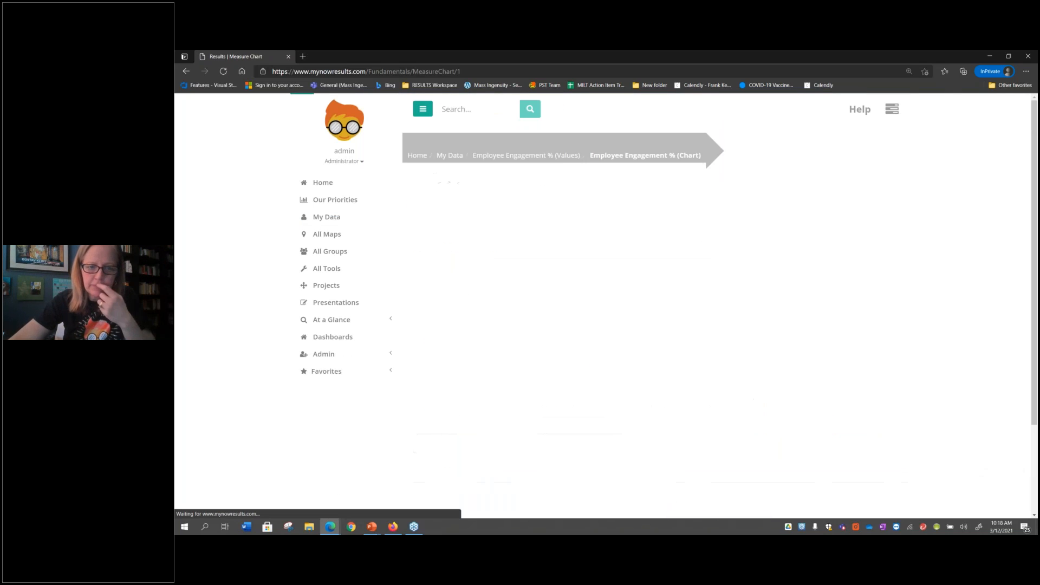
pyautogui.click(503, 385)
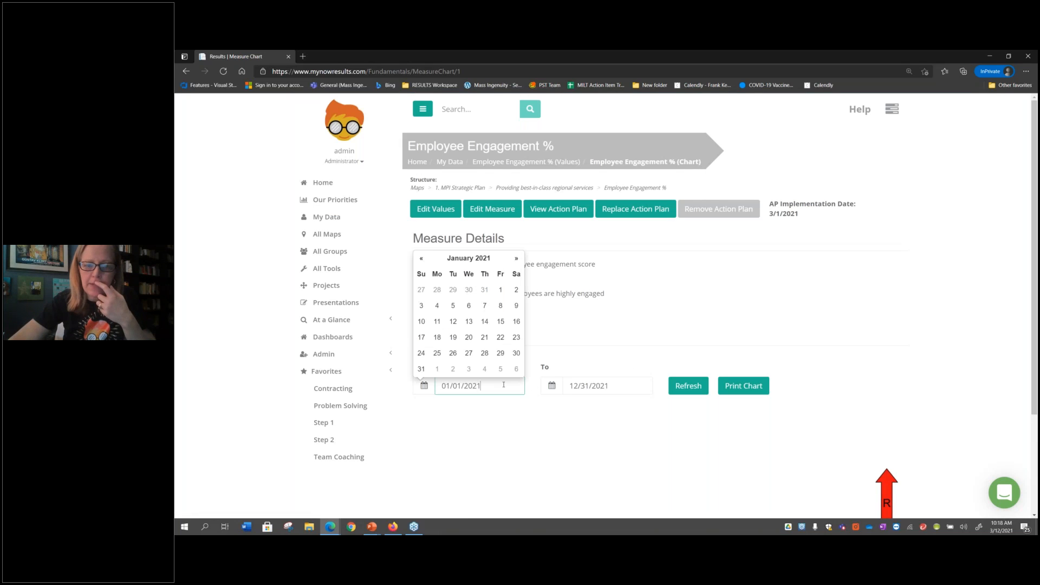
pyautogui.press('BackSpace')
pyautogui.write('17')
pyautogui.click(683, 390)
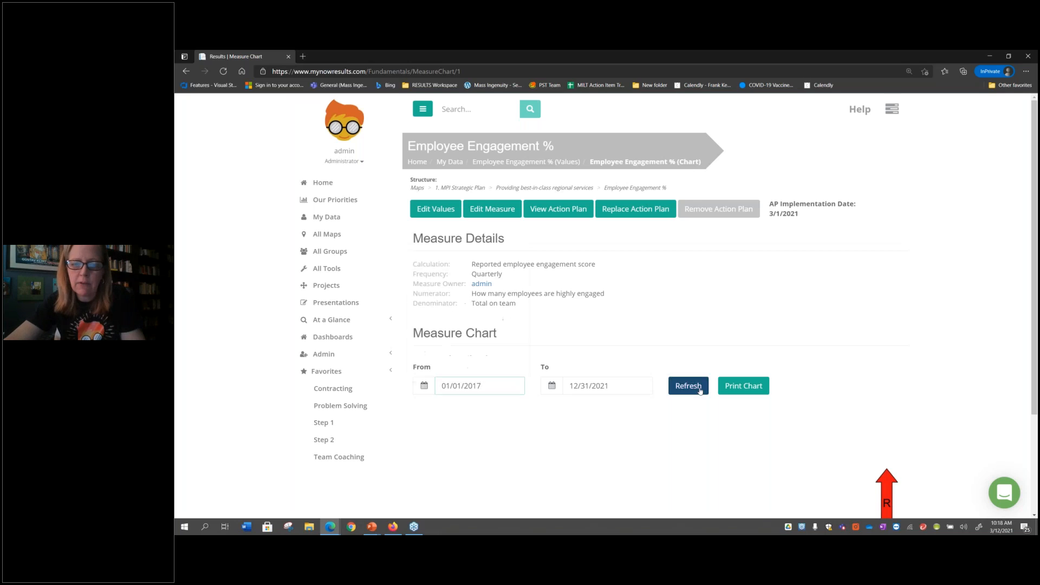
pyautogui.scroll(-2, 629, 424)
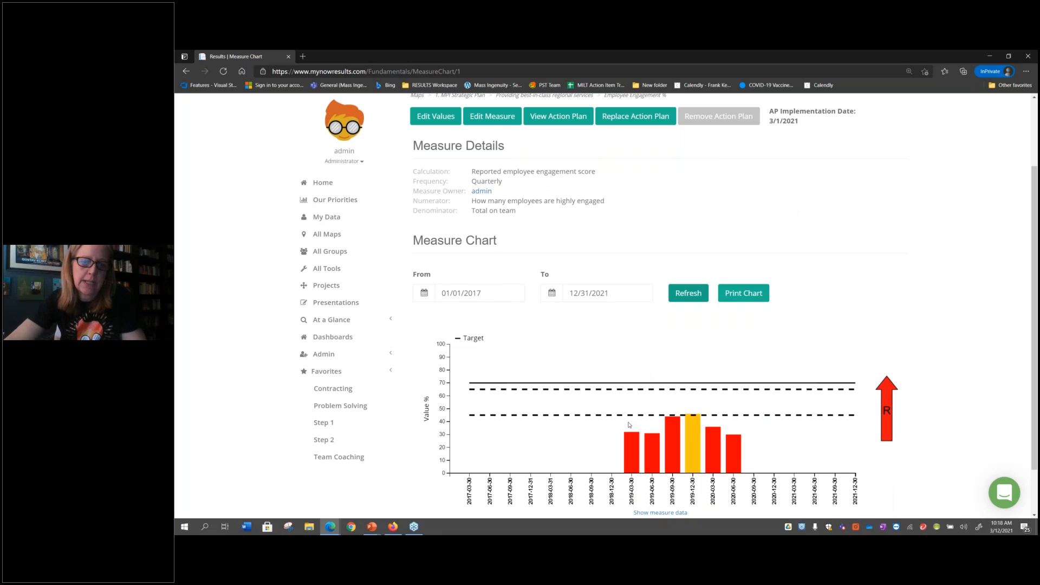
# Return to the system settings and review the application options through to the email notifications section
pyautogui.click(339, 354)
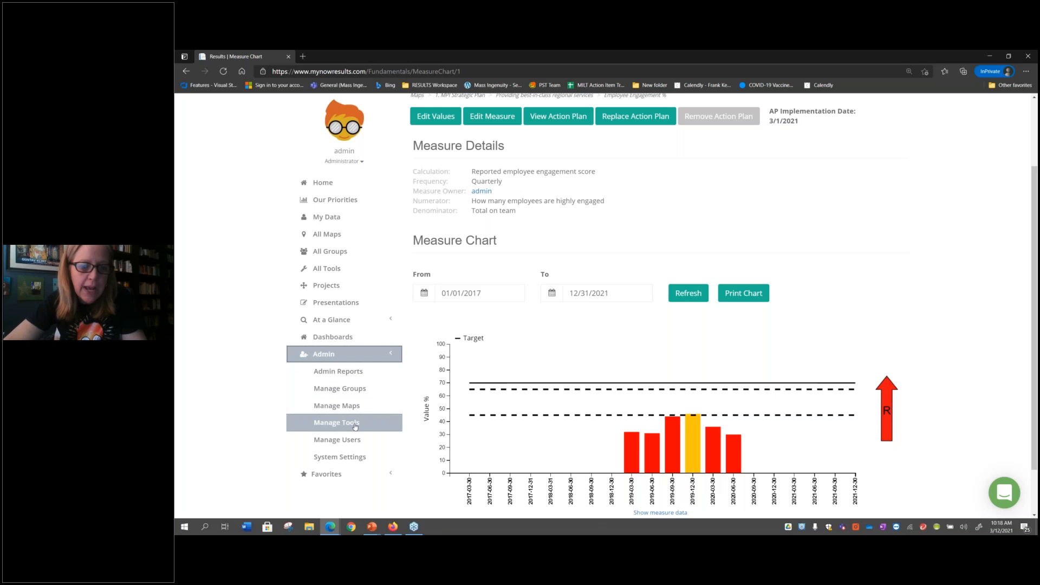
pyautogui.click(353, 456)
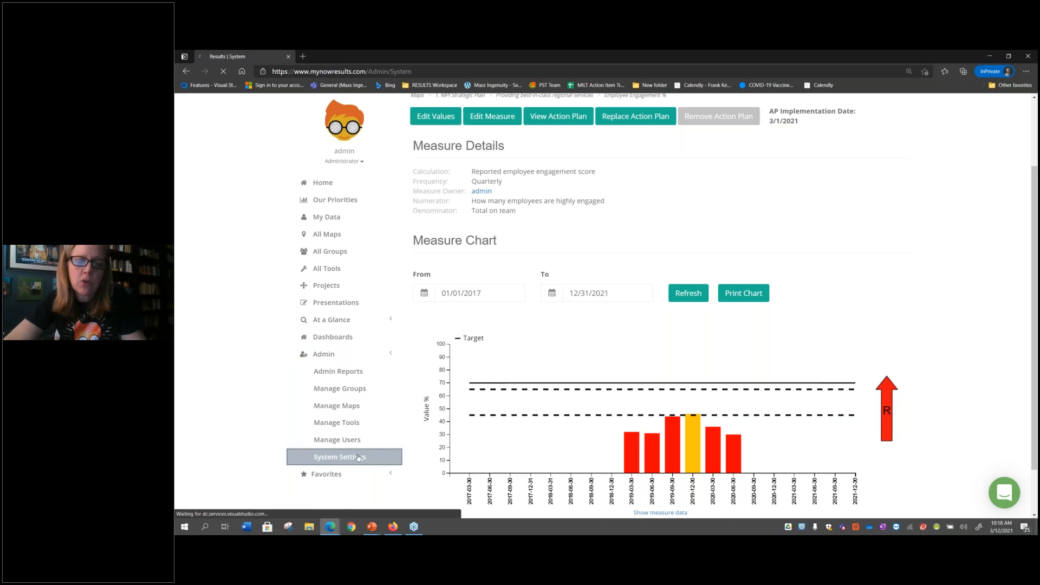
pyautogui.scroll(-3, 688, 382)
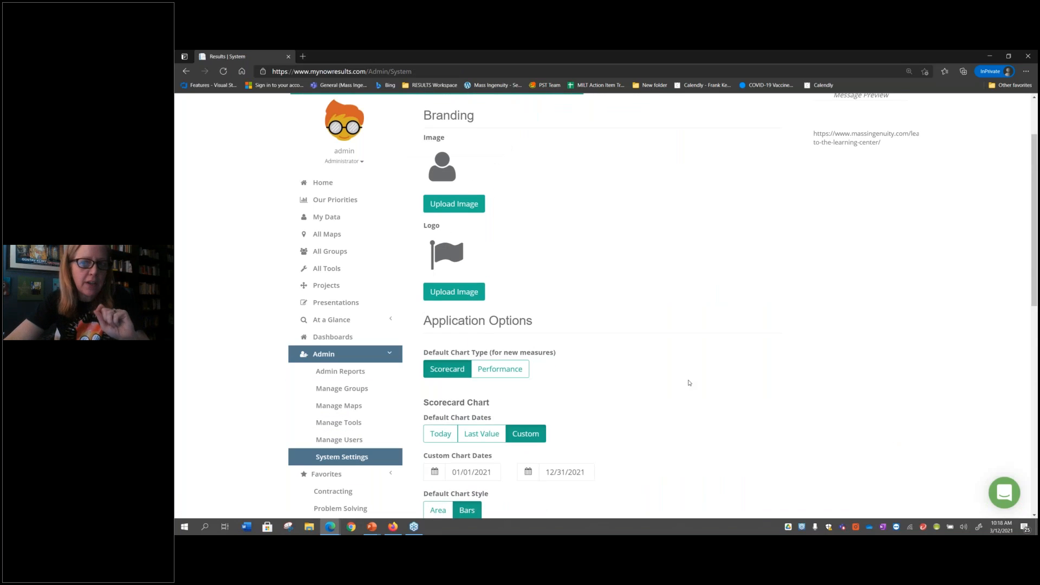
pyautogui.scroll(-3, 688, 383)
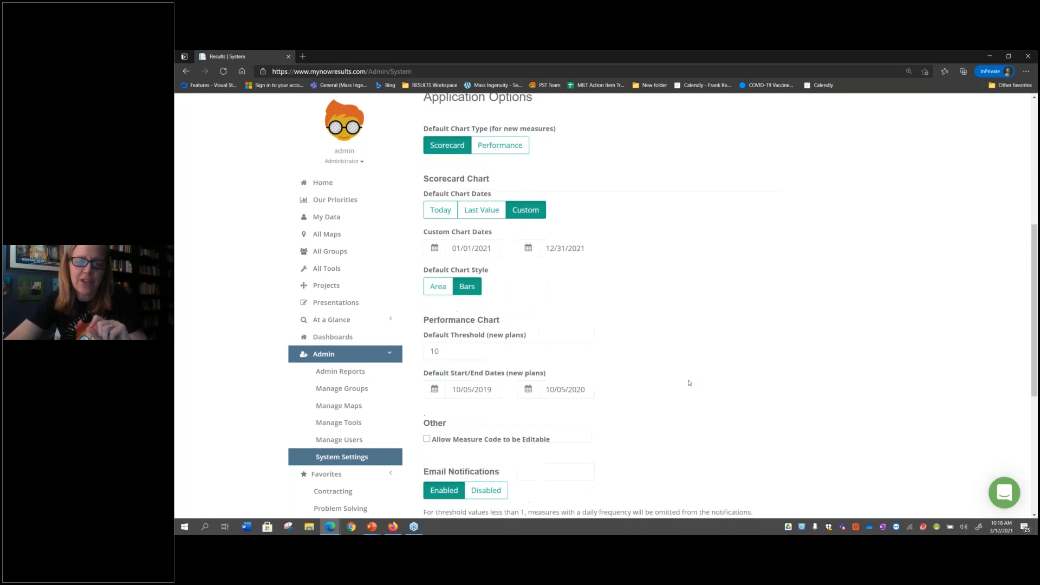
pyautogui.scroll(-2, 688, 382)
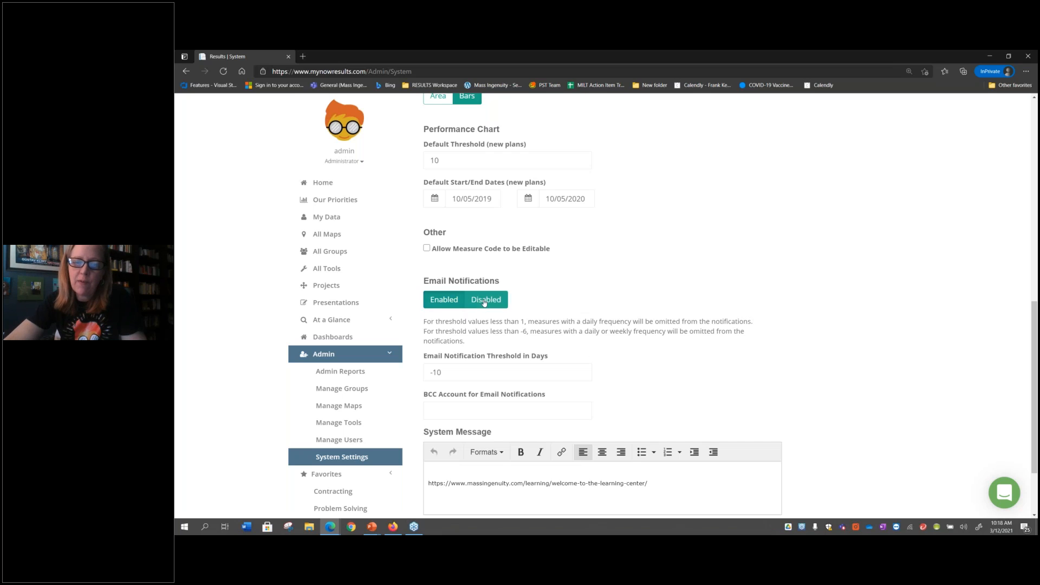
# Try setting email notifications to Disabled, restore Enabled, and select the notification threshold in days
pyautogui.click(485, 302)
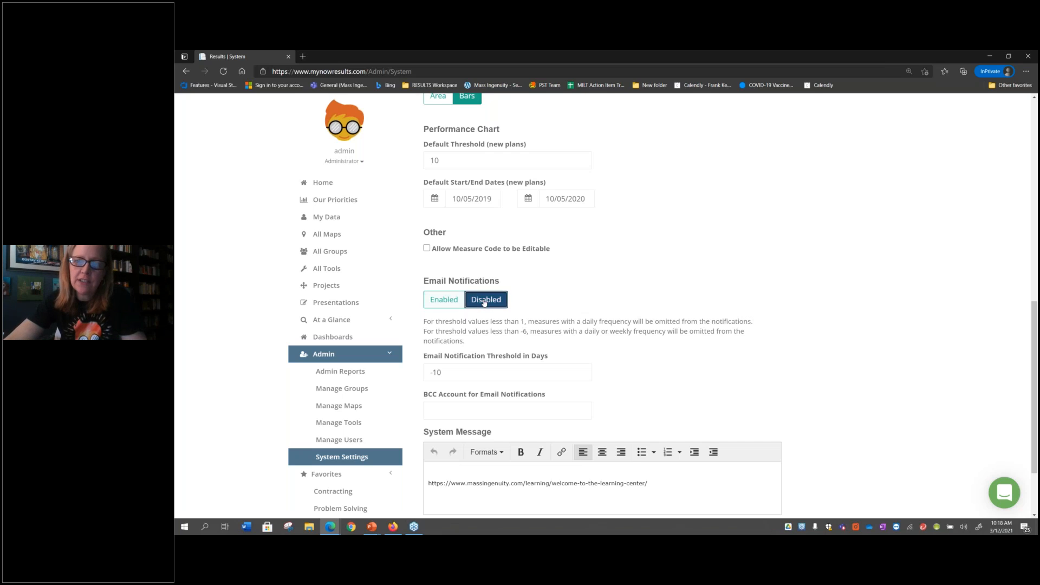
pyautogui.click(449, 302)
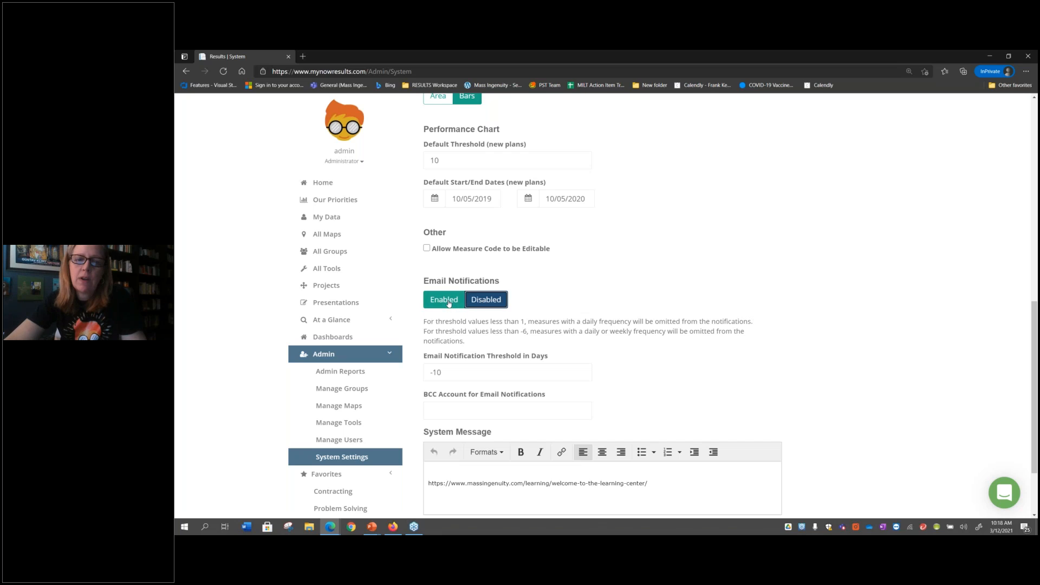
pyautogui.click(450, 368)
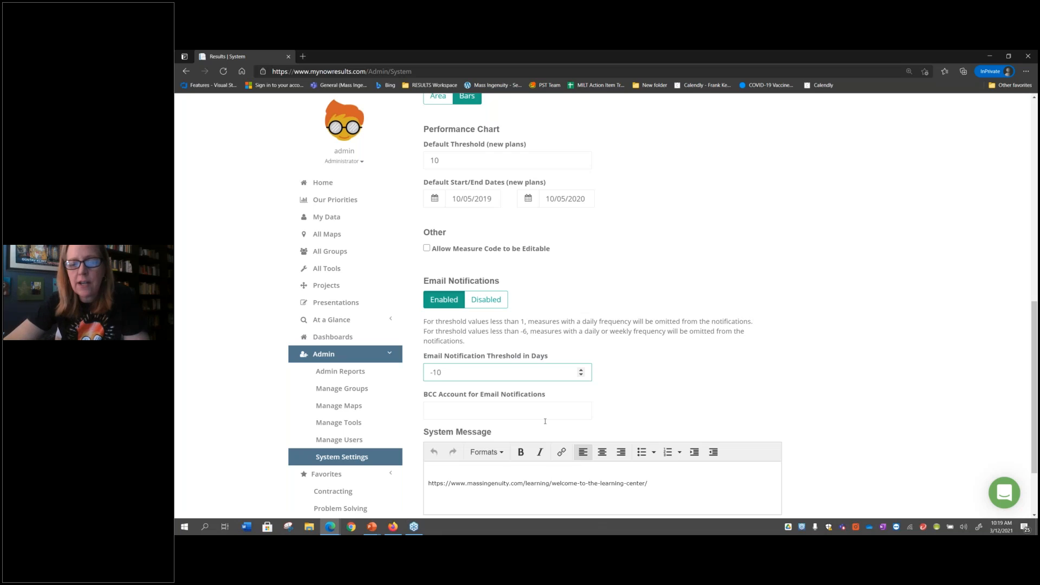
# Add the line "Good Morning Team!" below the link in the system message, save, and view it on the home page
pyautogui.scroll(-1, 599, 471)
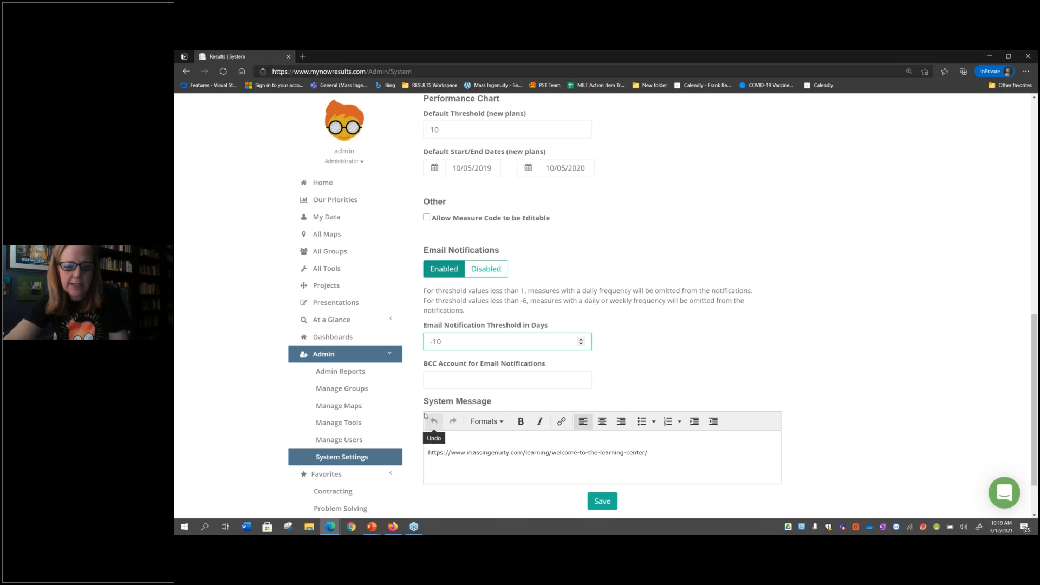
pyautogui.scroll(-2, 486, 460)
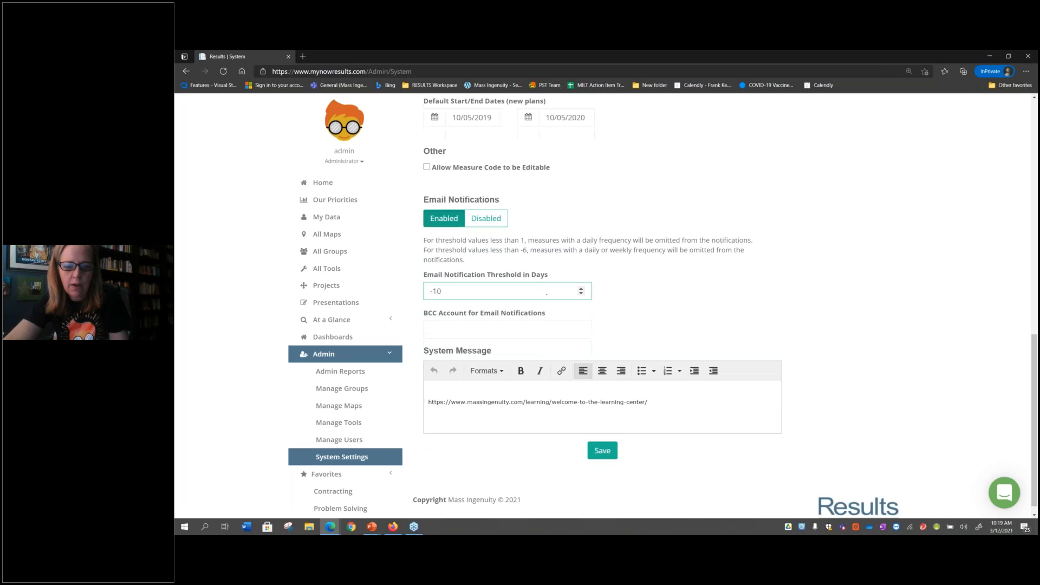
pyautogui.click(681, 405)
pyautogui.press('Return')
pyautogui.write('Good Mo')
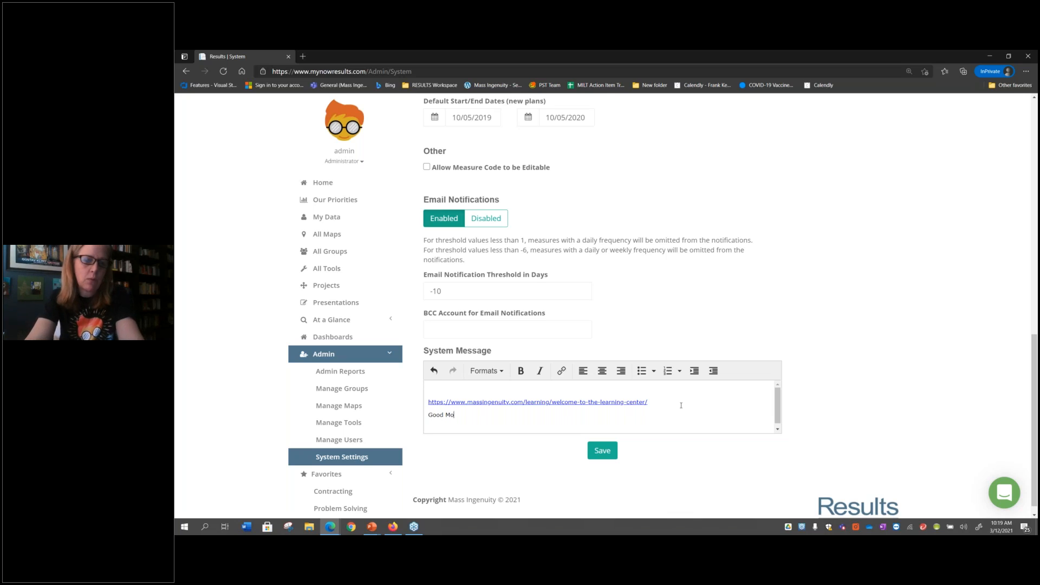
pyautogui.write('rning Team!')
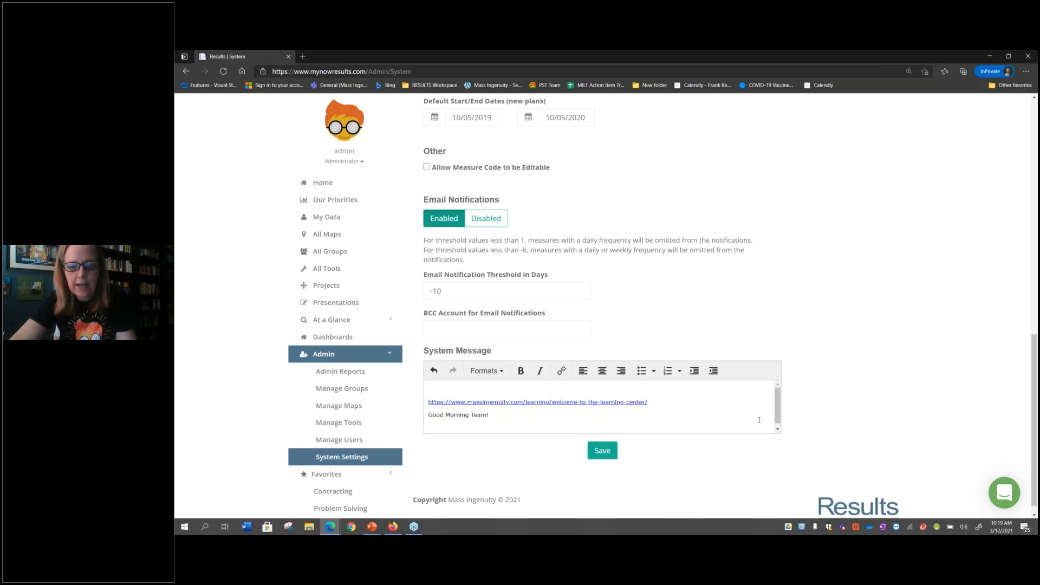
pyautogui.click(610, 456)
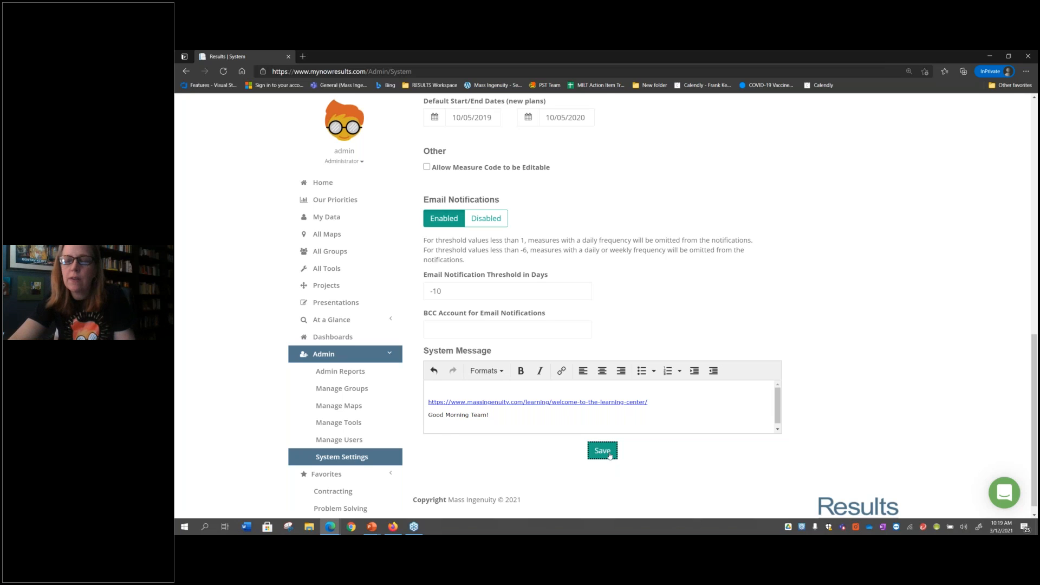
pyautogui.click(339, 186)
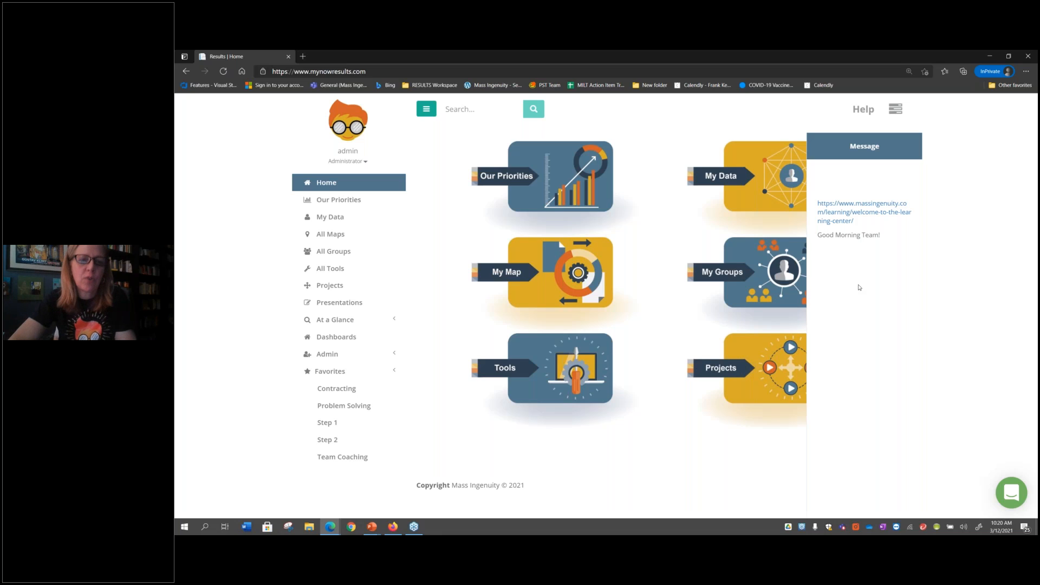
# In the list of all groups, switch off My Groups membership for the Cost and Leadership Infusion groups
pyautogui.click(337, 252)
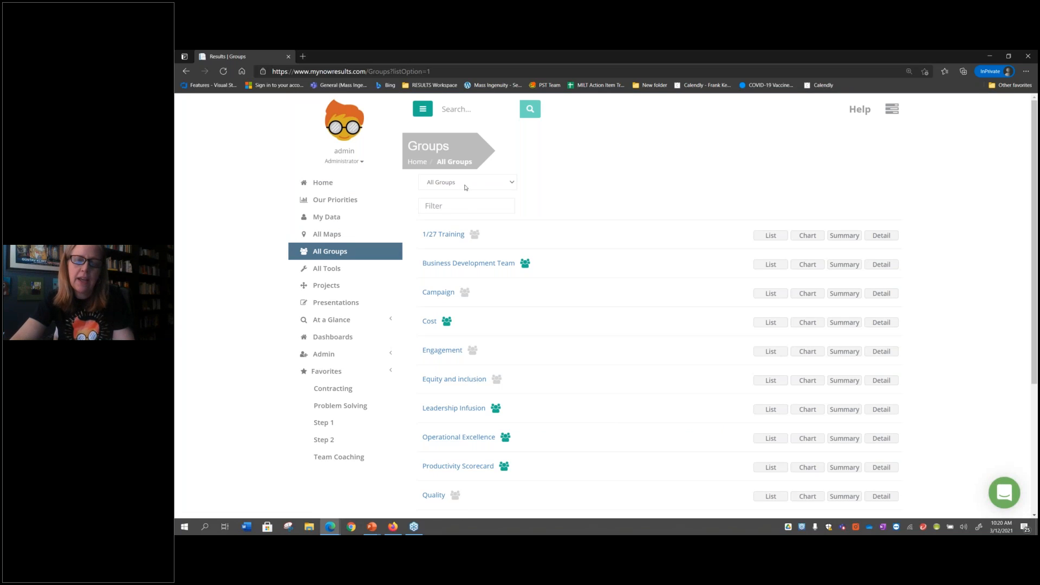
pyautogui.rightClick(463, 185)
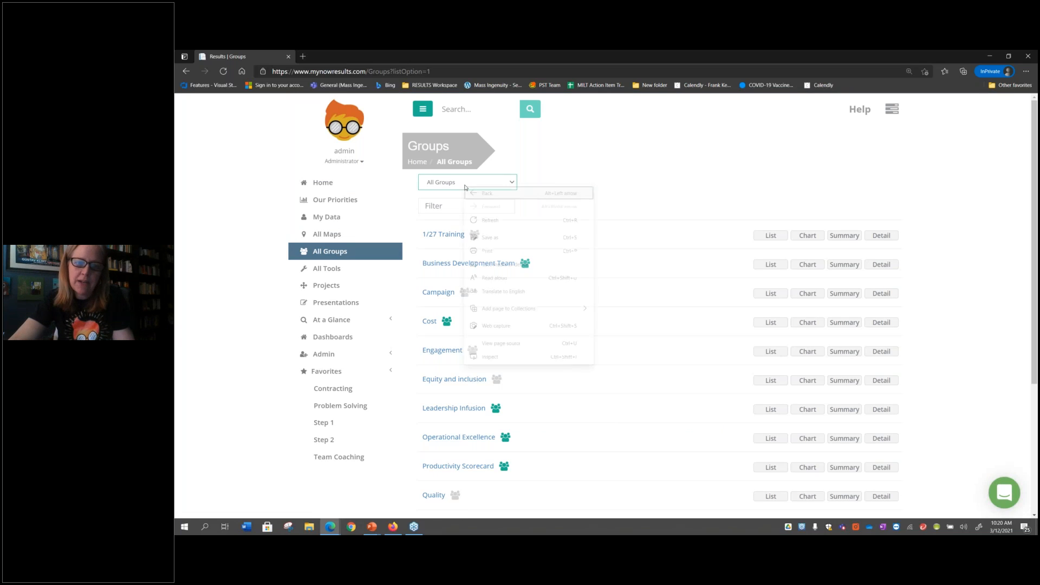
pyautogui.click(456, 182)
pyautogui.click(455, 184)
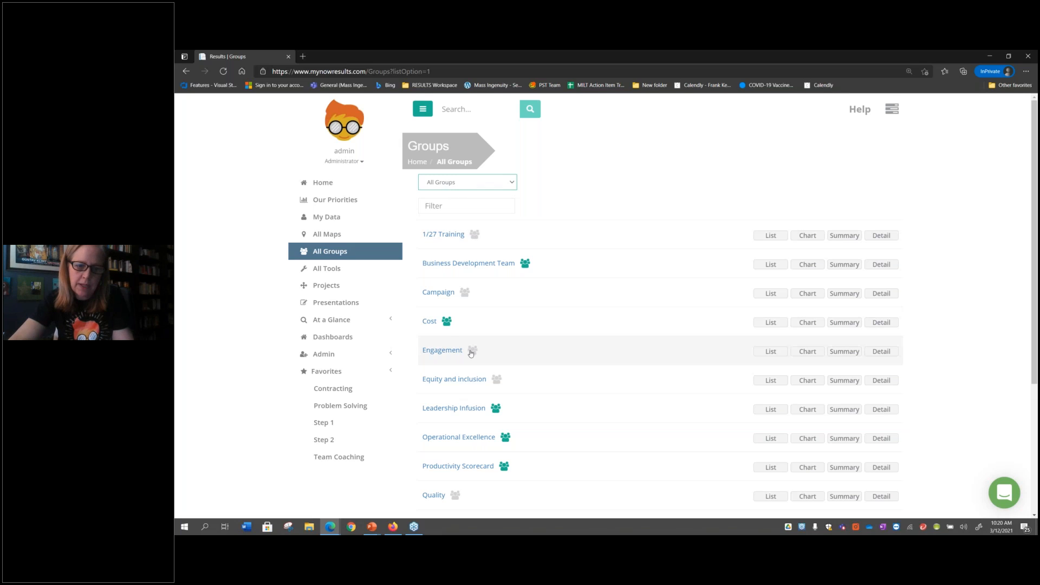
pyautogui.click(445, 322)
pyautogui.click(495, 408)
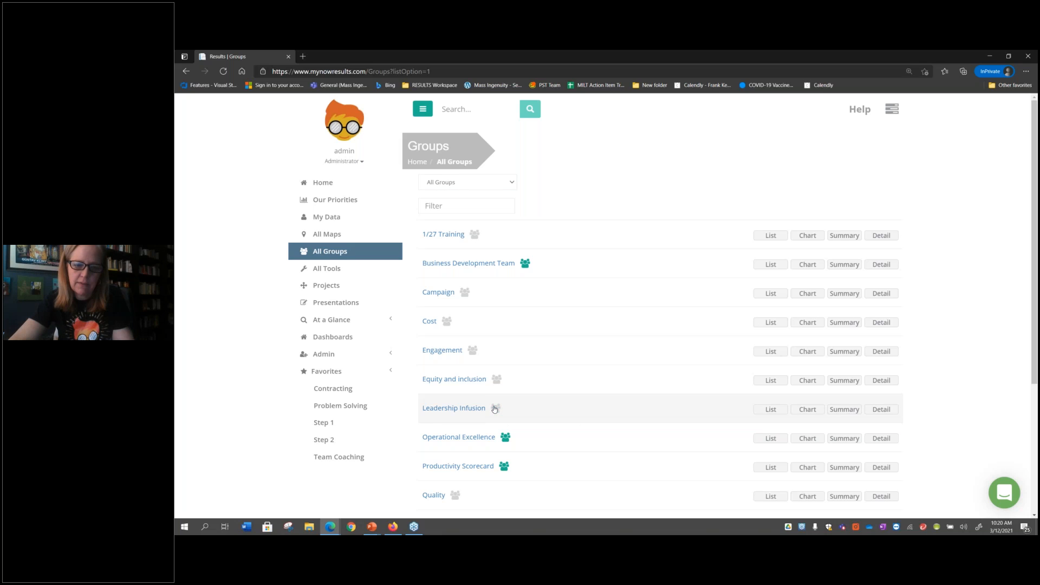
# Open My Groups from the home page and show the group list's filter choices
pyautogui.click(310, 185)
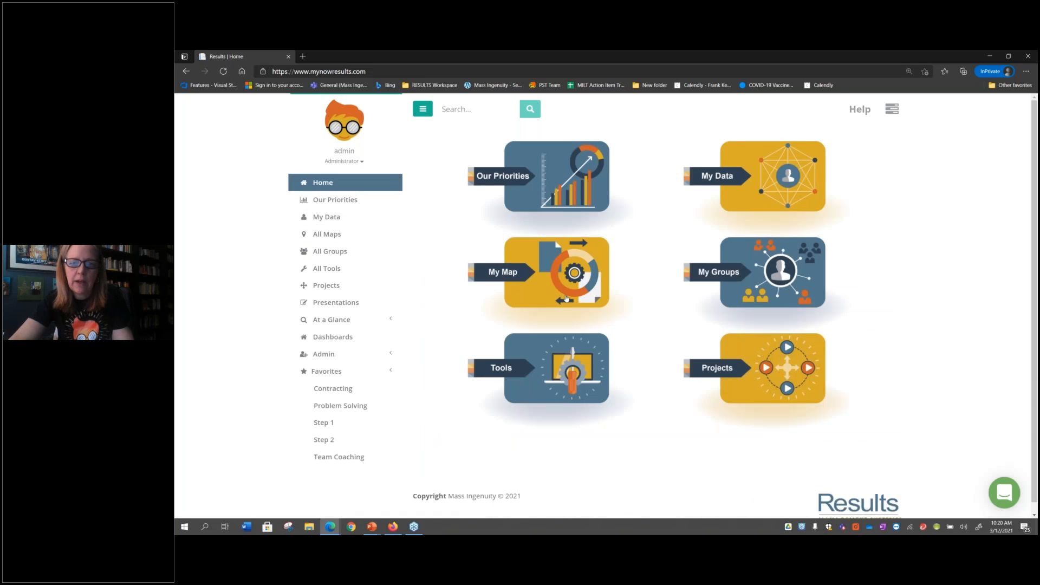
pyautogui.click(720, 280)
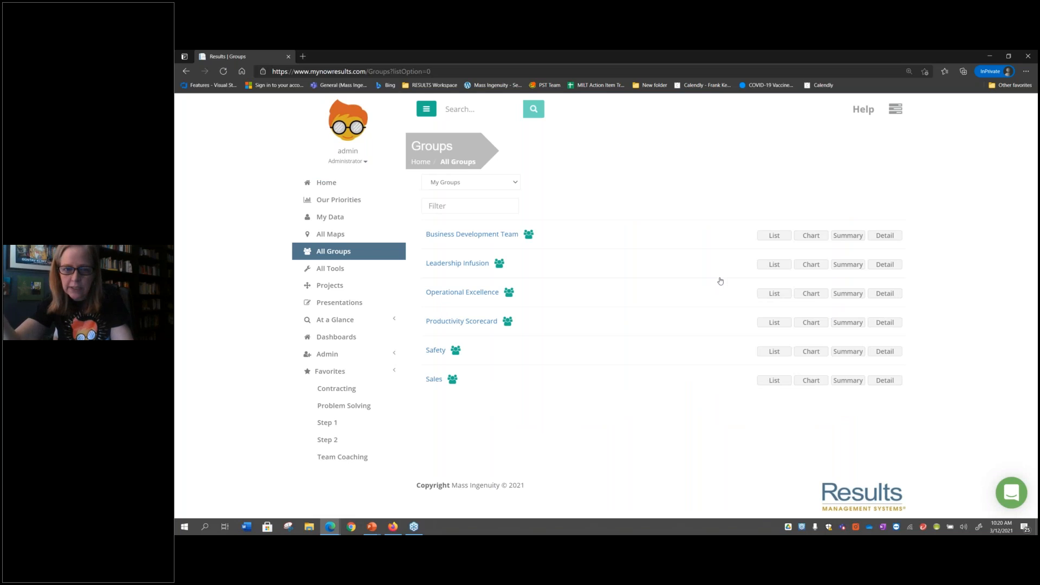
pyautogui.click(517, 185)
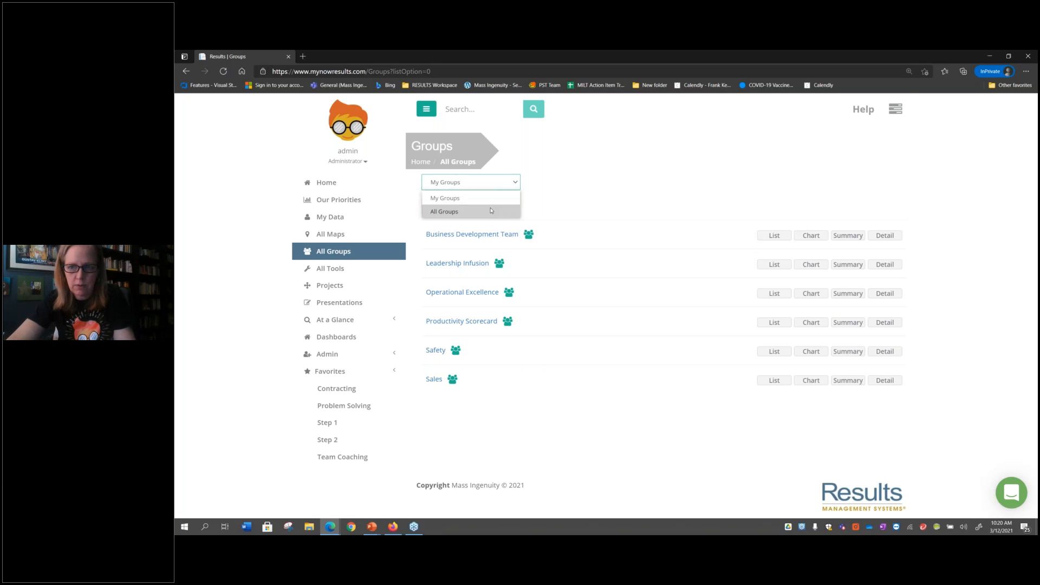
# Open group management and create a child group named "April TEam Review" under All Groups
pyautogui.click(331, 356)
pyautogui.click(362, 389)
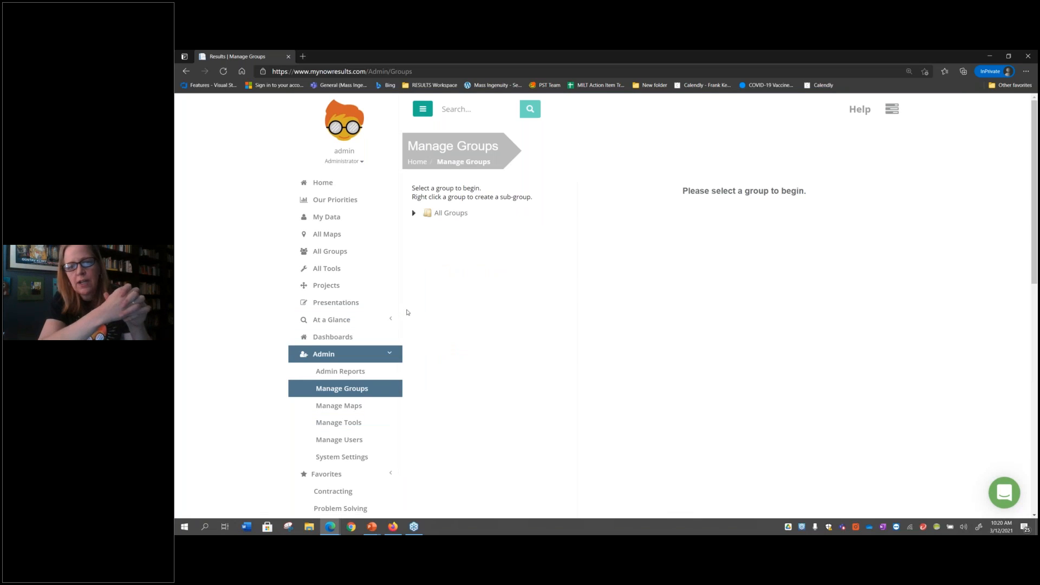
pyautogui.click(461, 213)
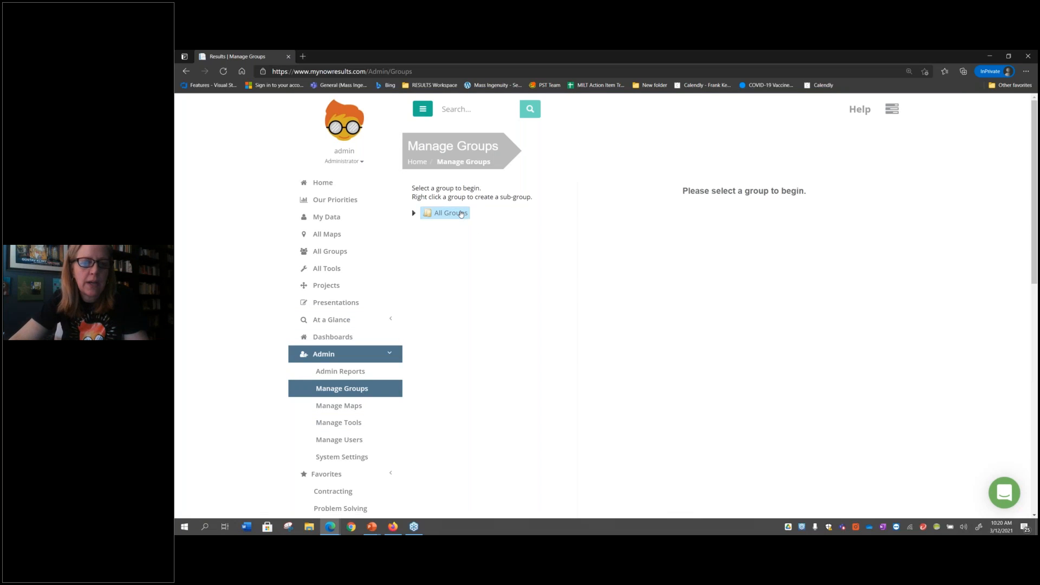
pyautogui.rightClick(461, 213)
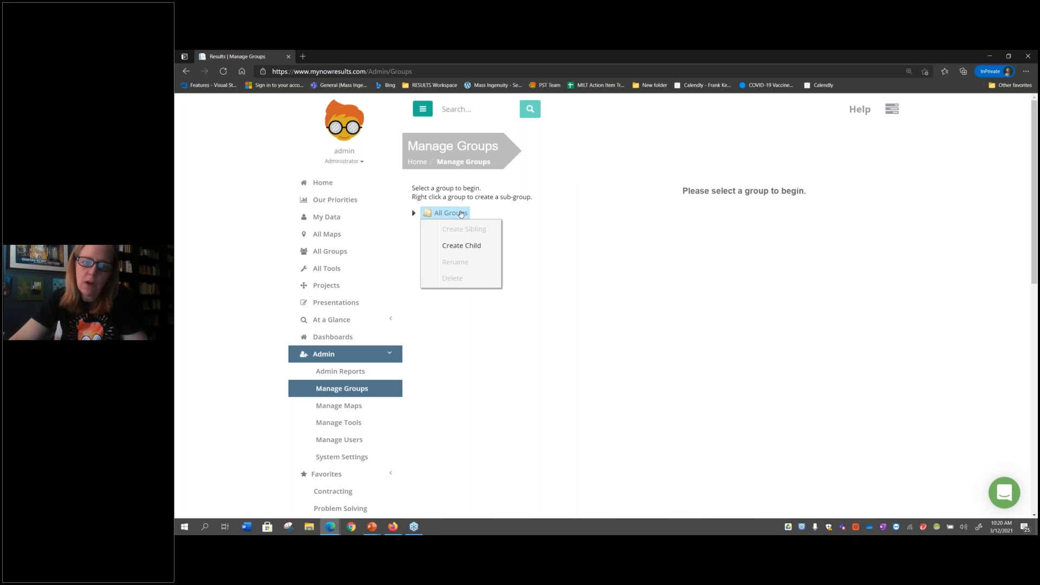
pyautogui.click(461, 249)
pyautogui.write('AP')
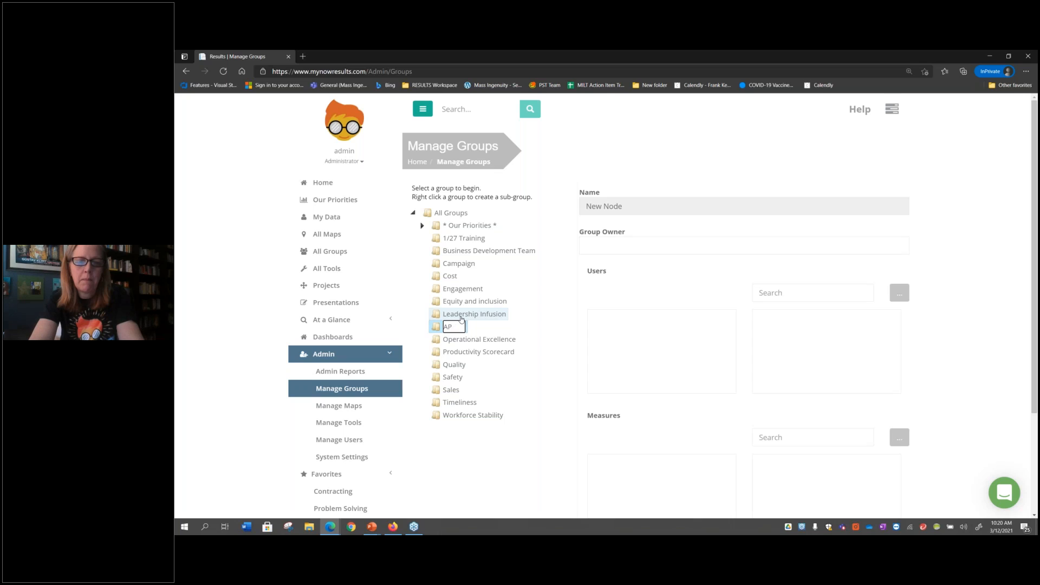
pyautogui.press('BackSpace')
pyautogui.write('pril Team Review')
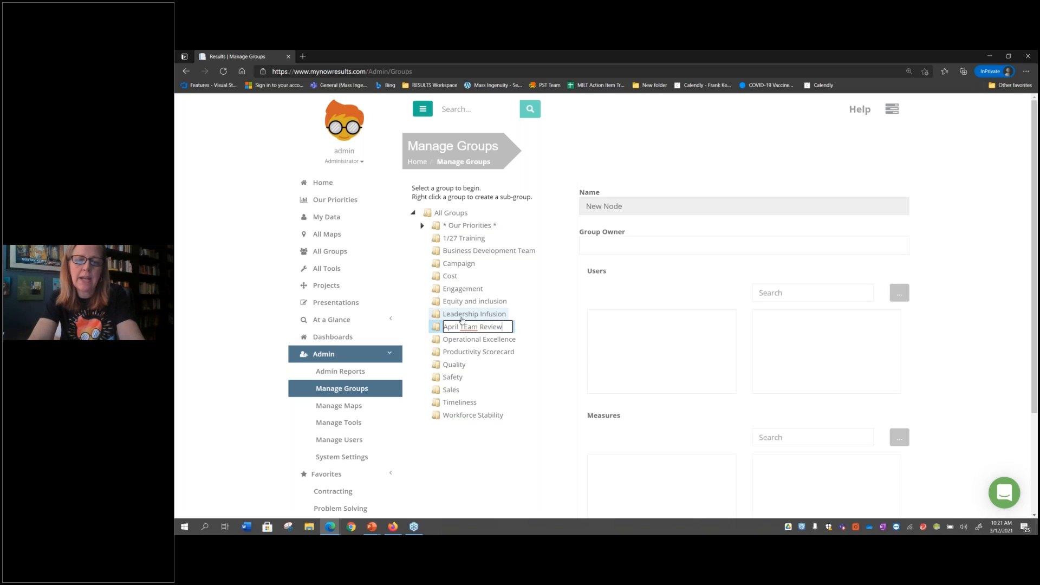
pyautogui.click(513, 465)
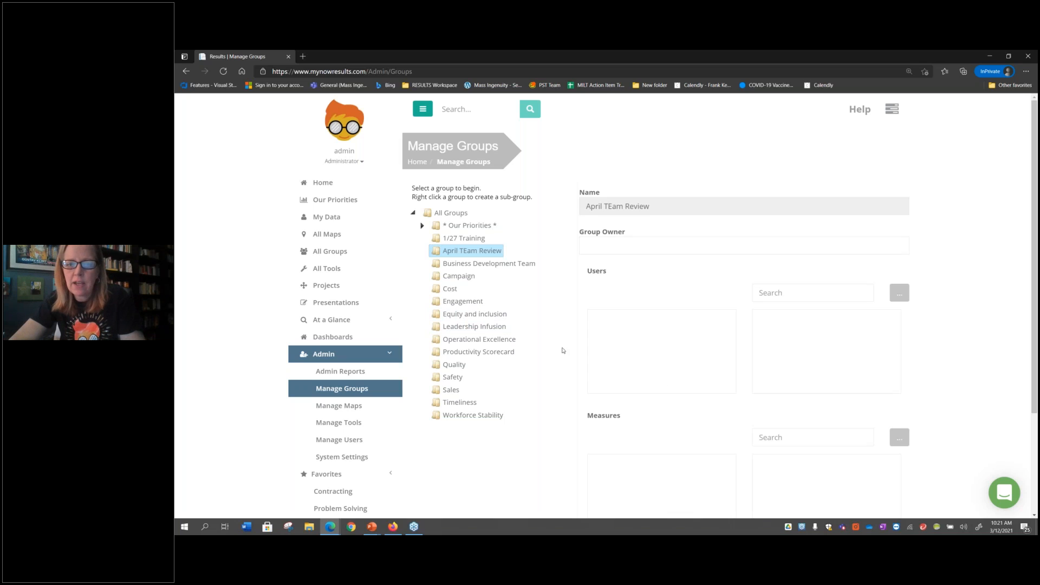
# Add measures OM04M1, OM06M1 and OM08M3 from MPI Level 1's Outcome Measures to the April TEam Review group and save
pyautogui.click(897, 437)
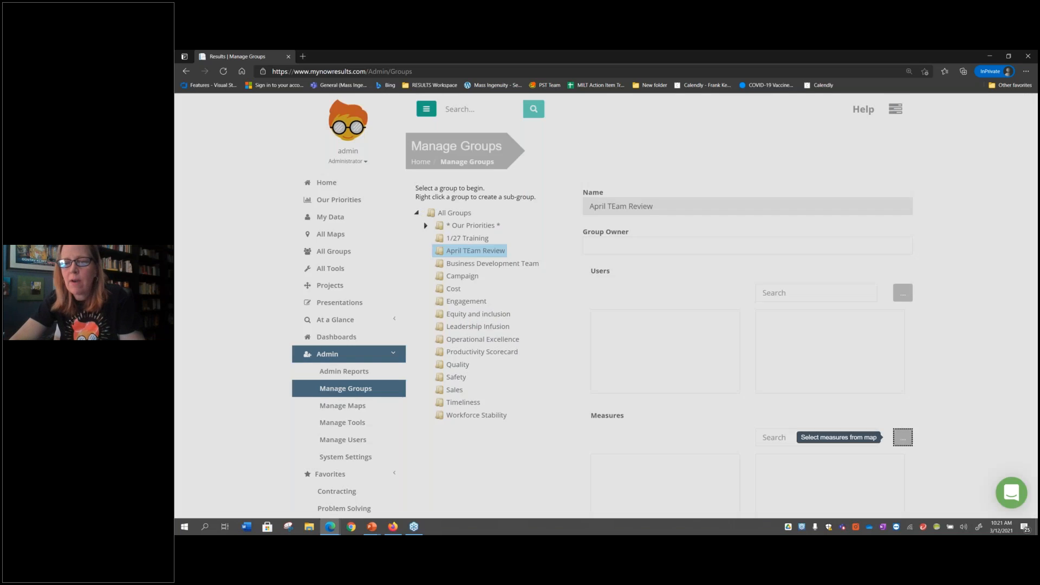
pyautogui.click(488, 156)
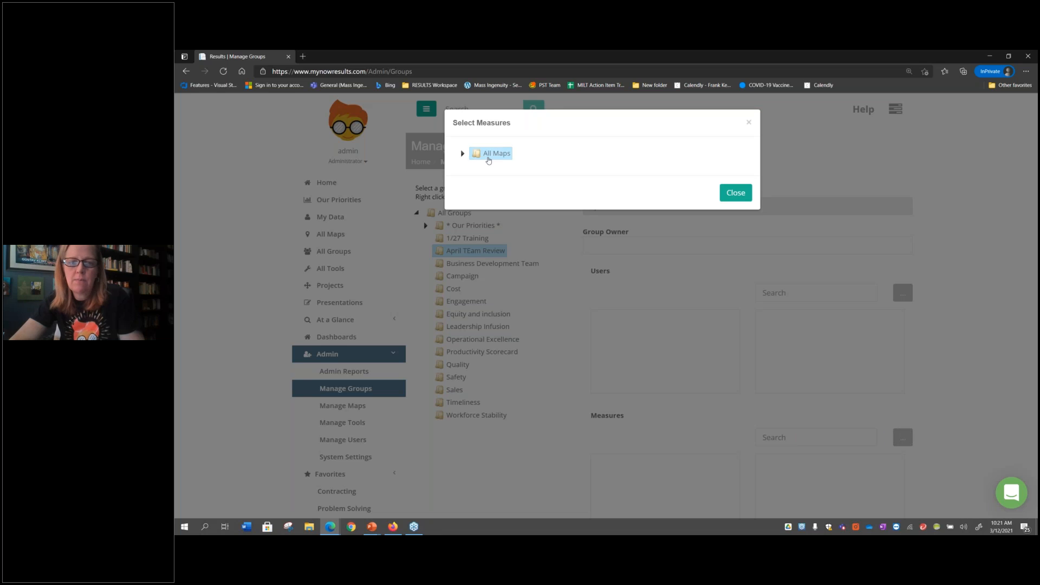
pyautogui.doubleClick(488, 157)
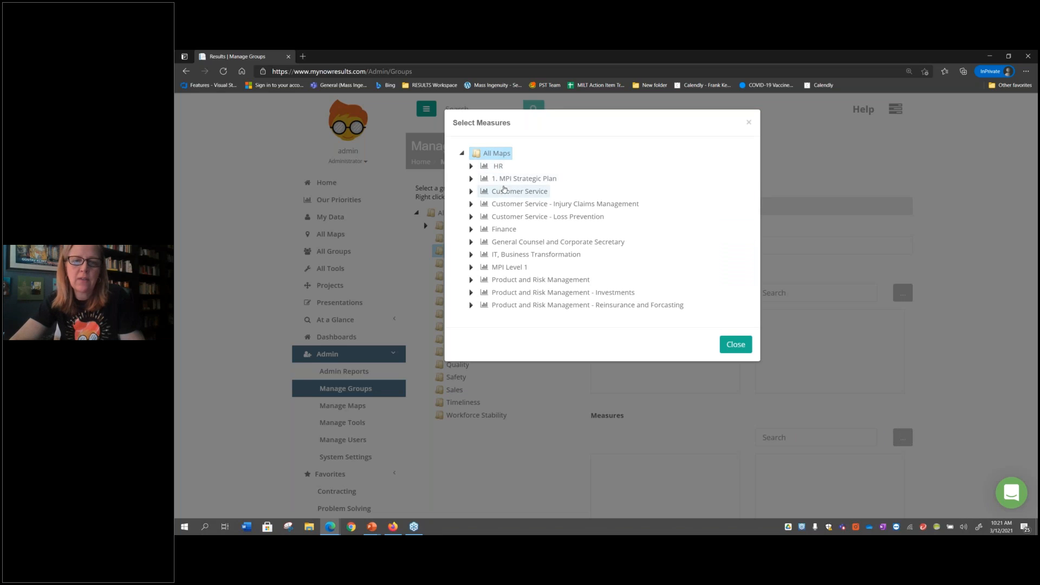
pyautogui.doubleClick(515, 267)
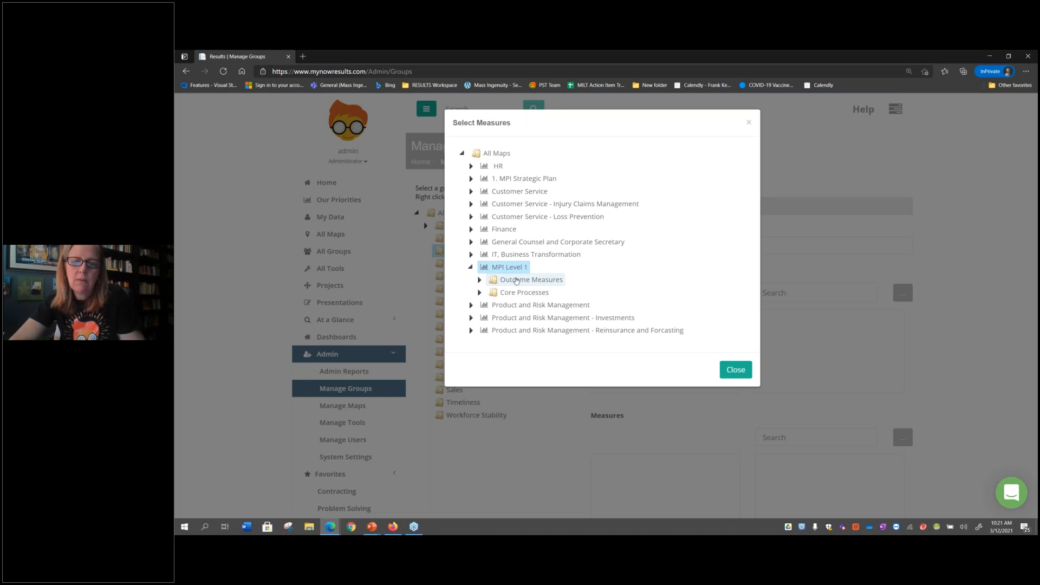
pyautogui.click(516, 280)
pyautogui.click(517, 293)
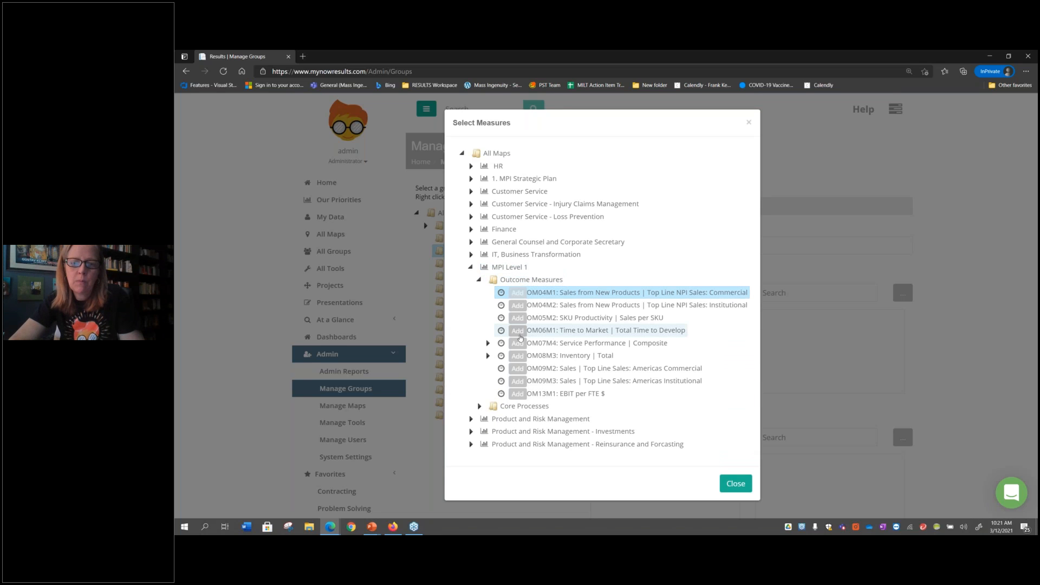
pyautogui.click(519, 331)
pyautogui.click(559, 356)
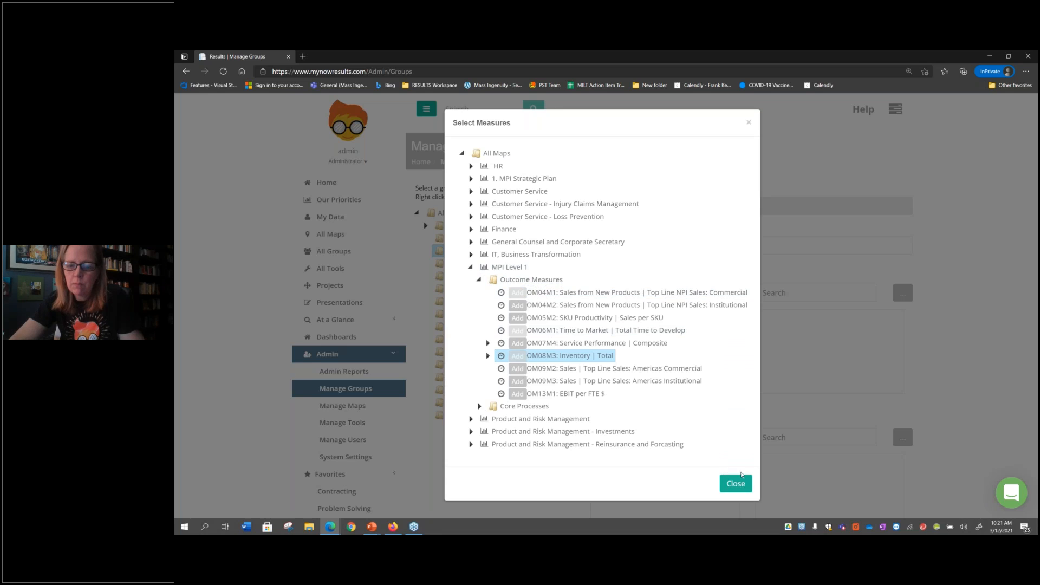
pyautogui.click(743, 483)
pyautogui.scroll(-3, 736, 427)
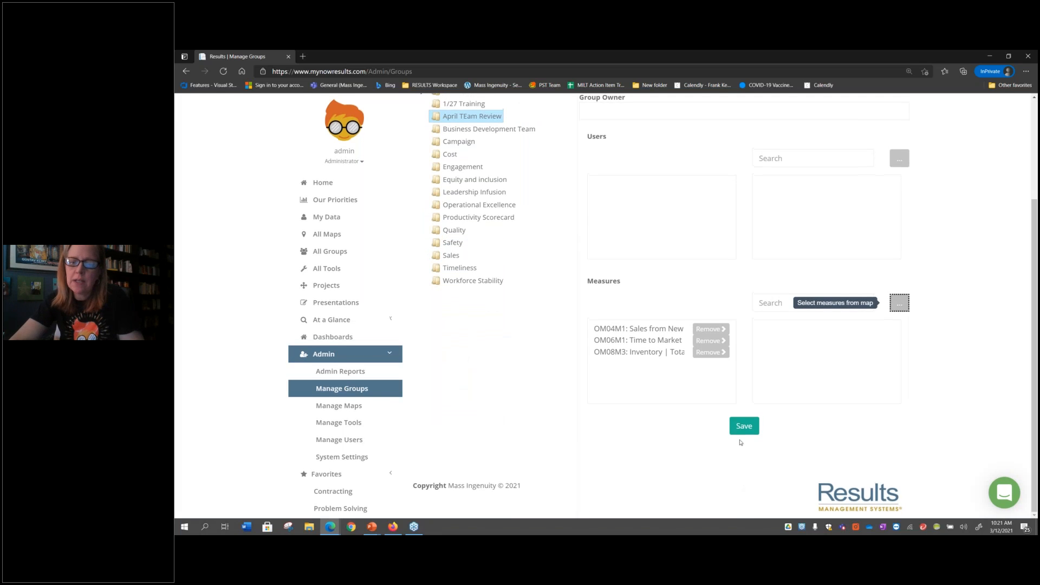
pyautogui.click(736, 428)
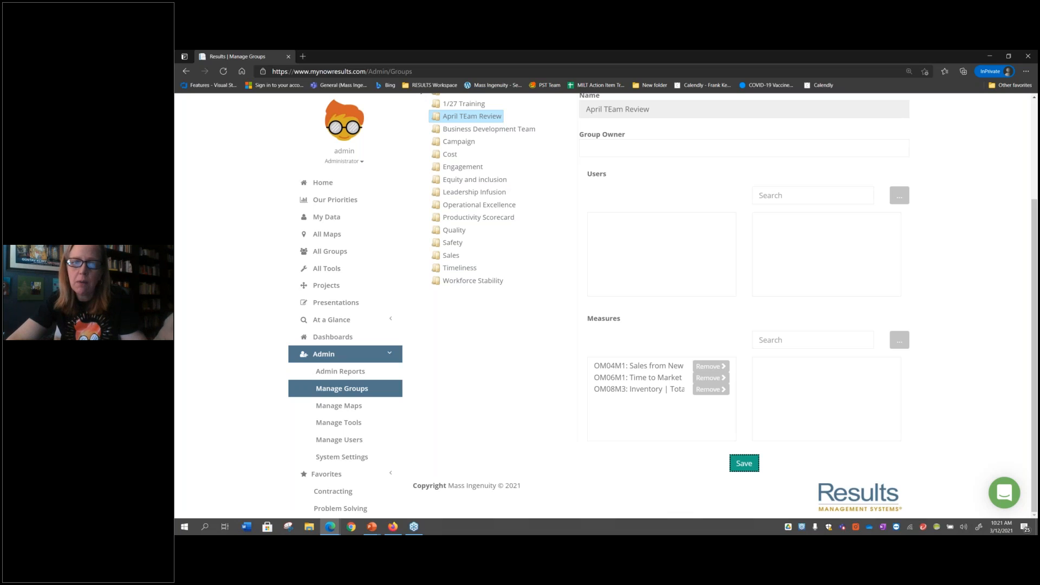
# Delete the April TEam Review group
pyautogui.rightClick(489, 117)
pyautogui.click(461, 181)
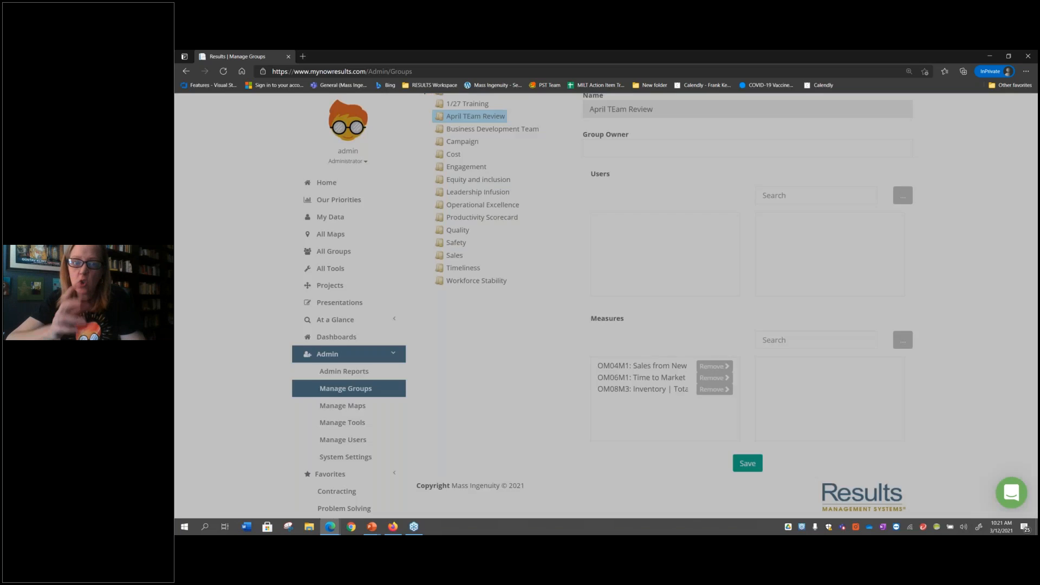
pyautogui.click(714, 195)
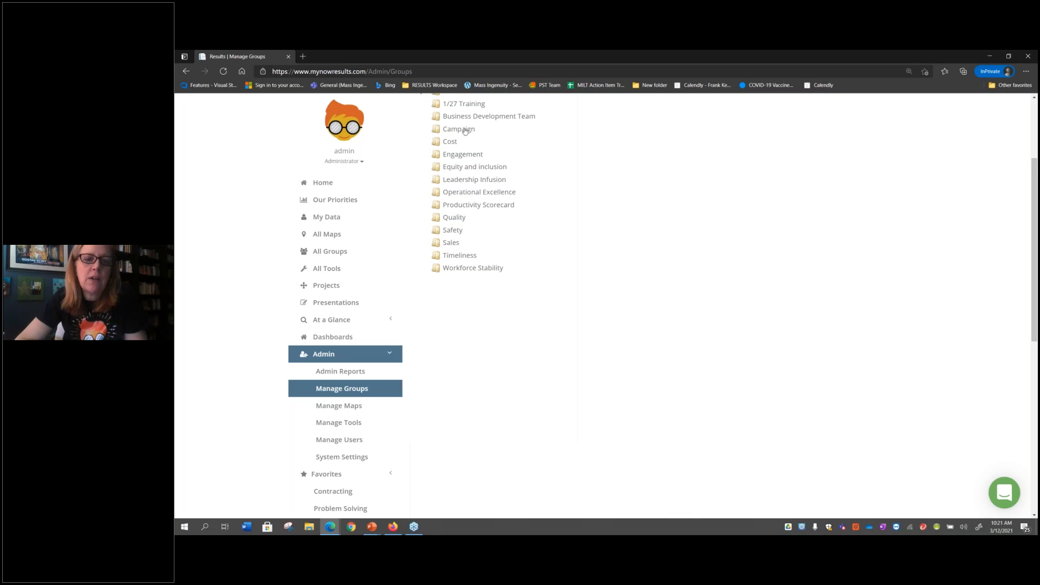
# Go to My Data from the home page and view the 2021 values of the Launch of New Software - Risk measure
pyautogui.click(333, 182)
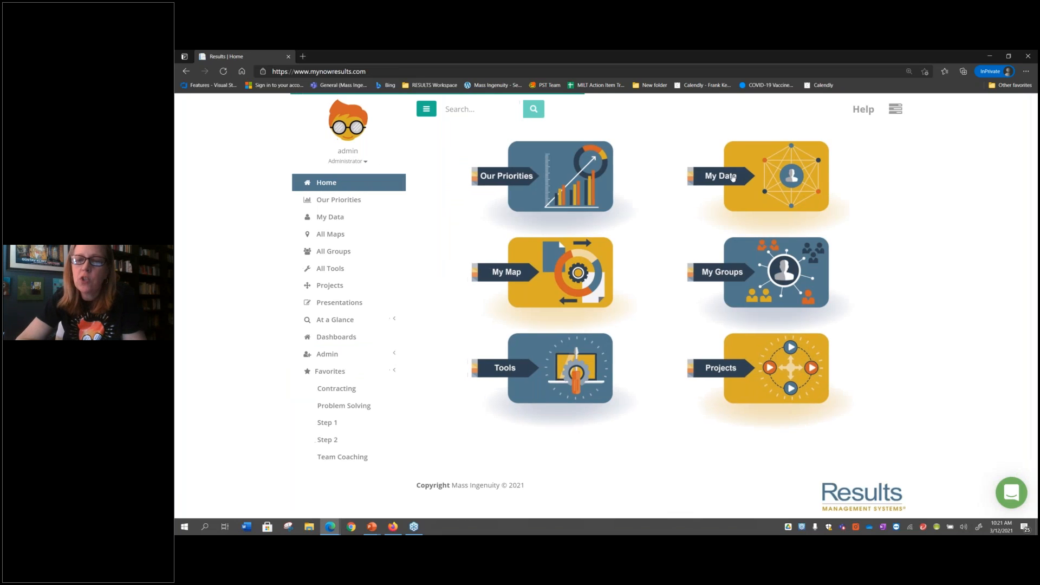
pyautogui.click(733, 177)
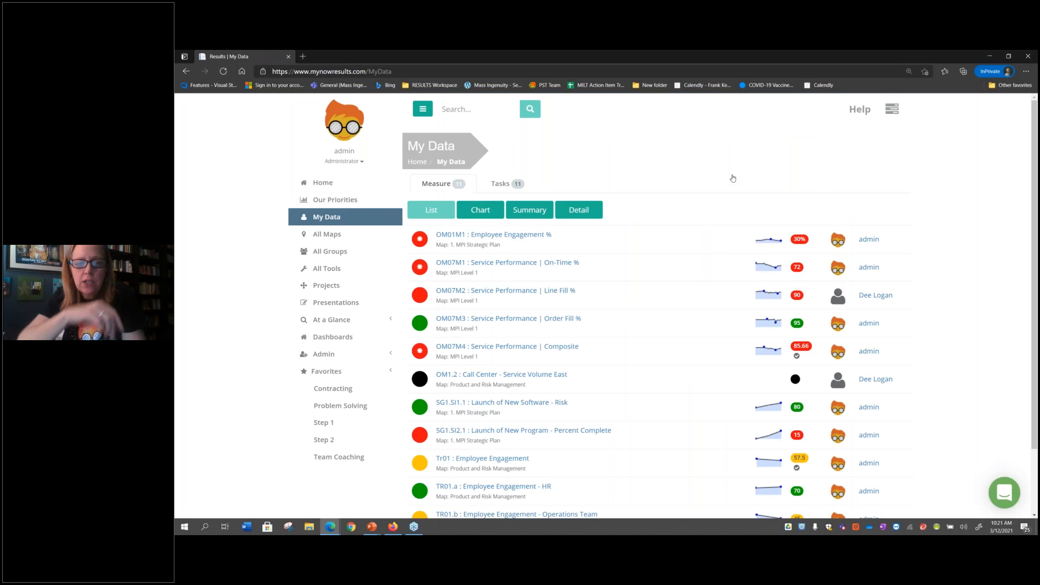
pyautogui.scroll(-2, 701, 338)
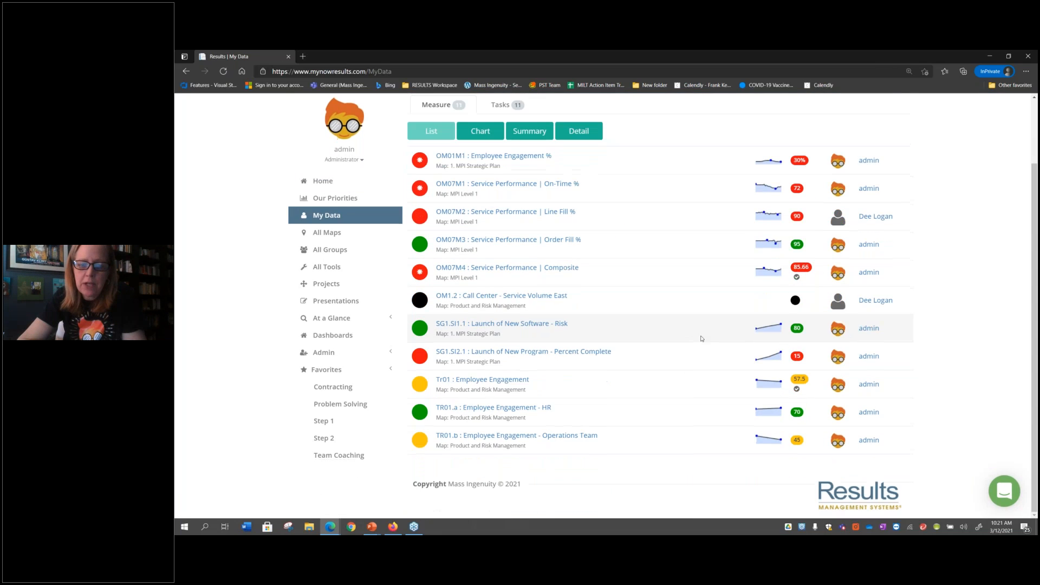
pyautogui.click(528, 326)
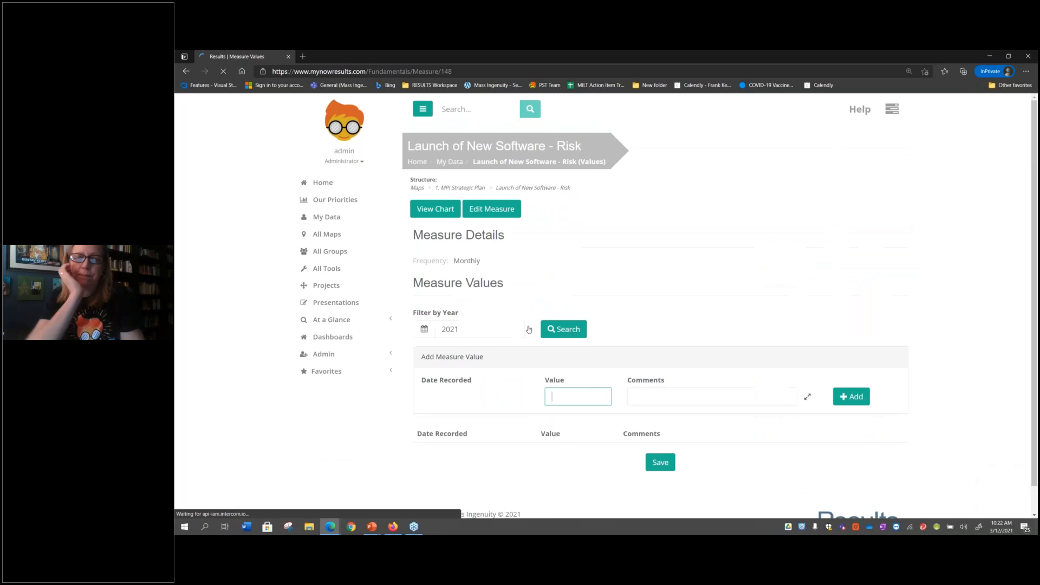
pyautogui.scroll(-2, 601, 333)
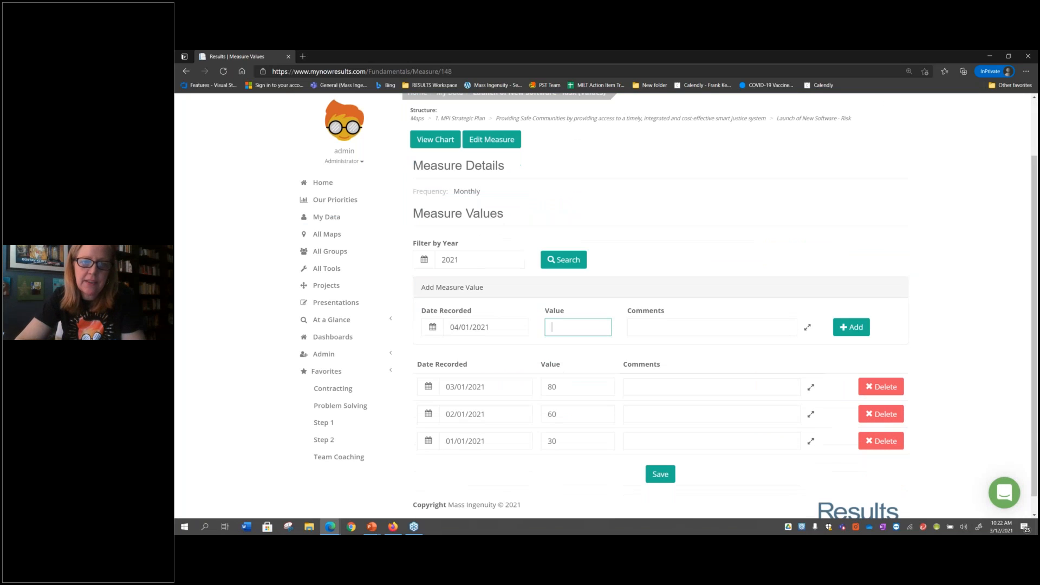
# Open the Launch of New Software - Risk measure for editing and review its details, frequency, targets and thresholds
pyautogui.click(504, 142)
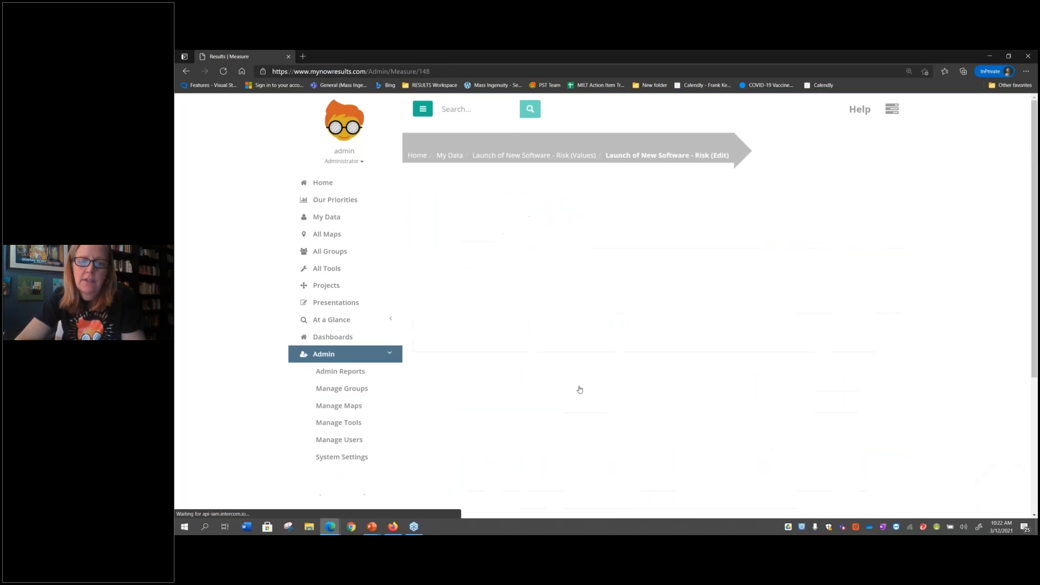
pyautogui.scroll(-5, 661, 304)
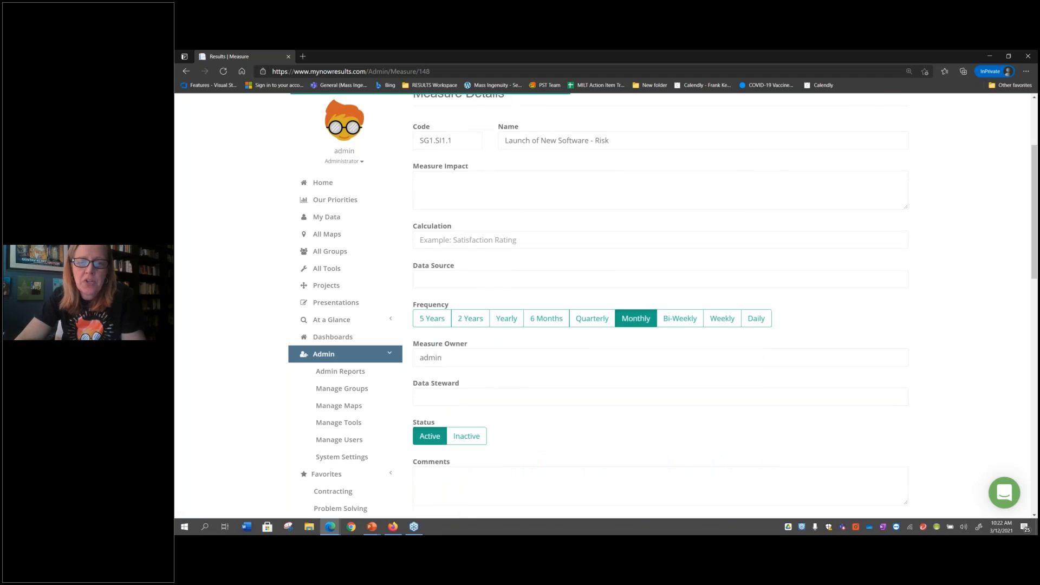
pyautogui.scroll(-10, 661, 303)
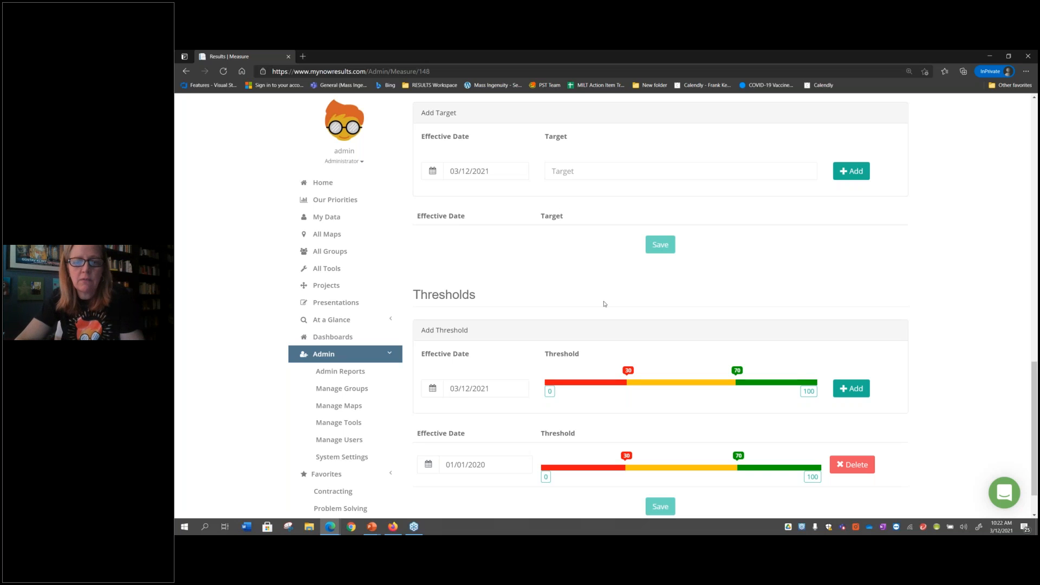
pyautogui.scroll(-2, 604, 304)
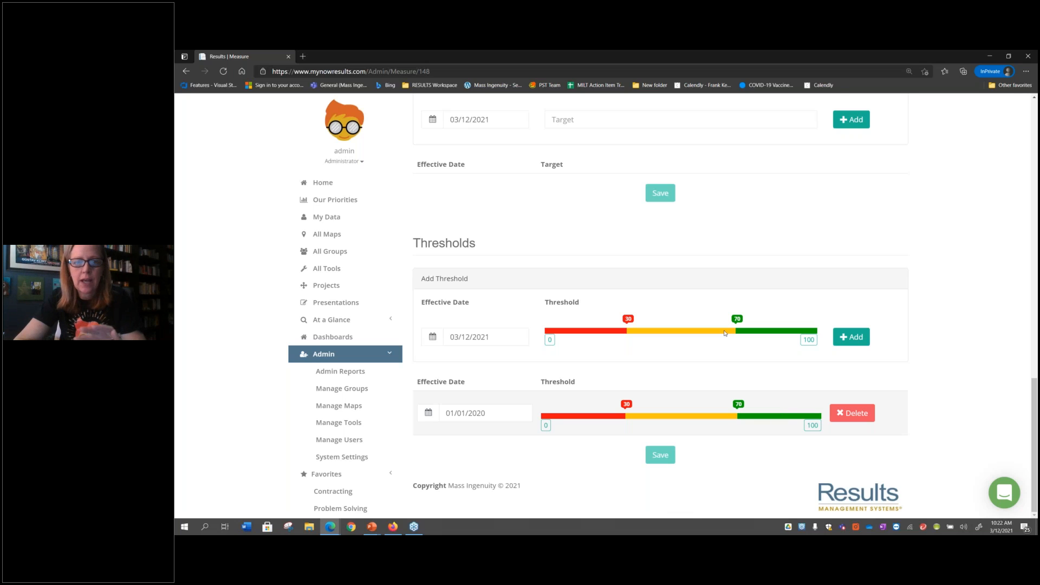
pyautogui.scroll(15, 725, 333)
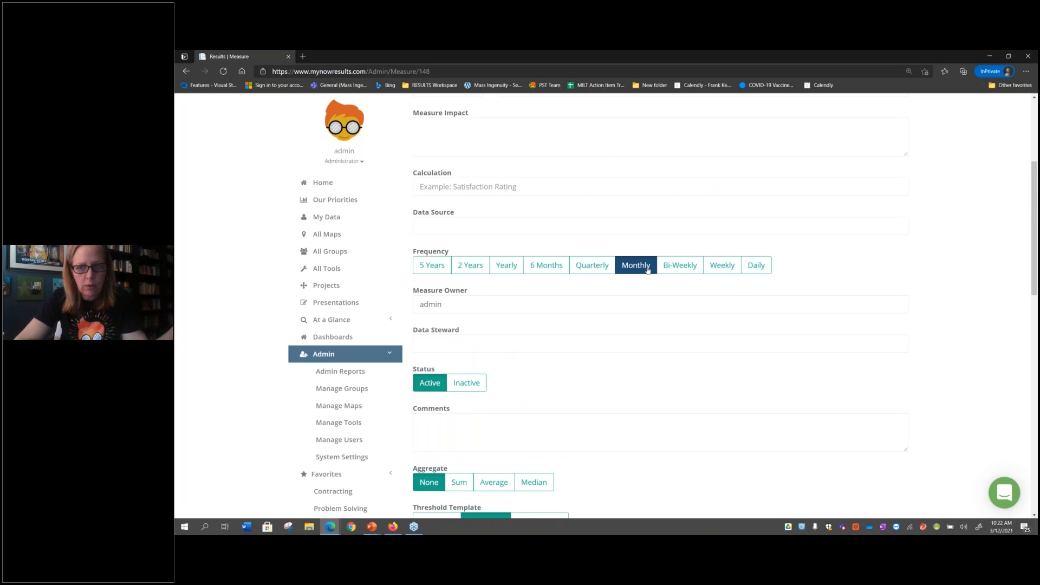
pyautogui.scroll(4, 648, 270)
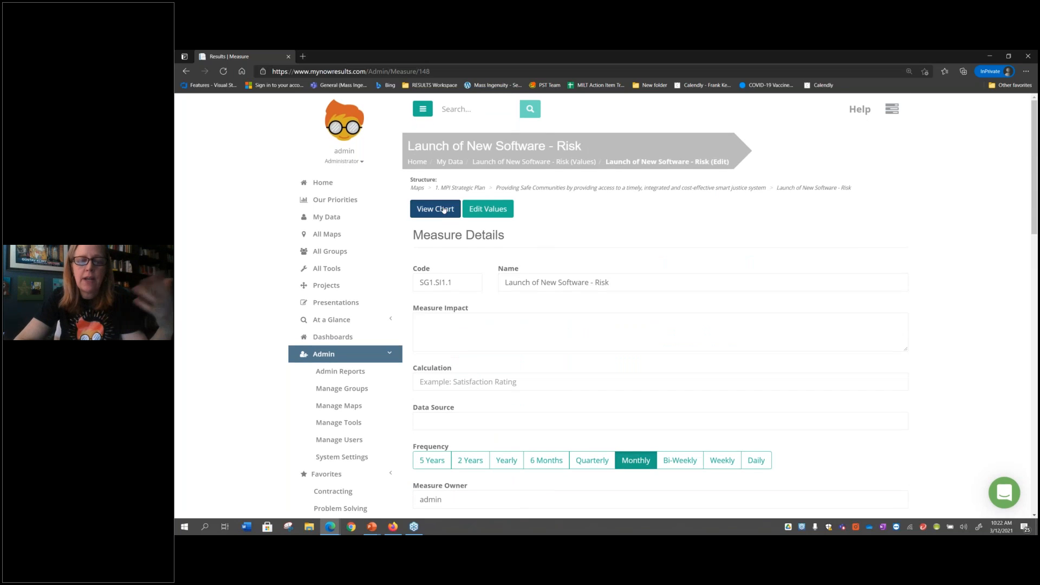
# View the Launch of New Software - Risk measure's chart and examine its monthly bars against the threshold lines
pyautogui.rightClick(443, 209)
pyautogui.click(443, 210)
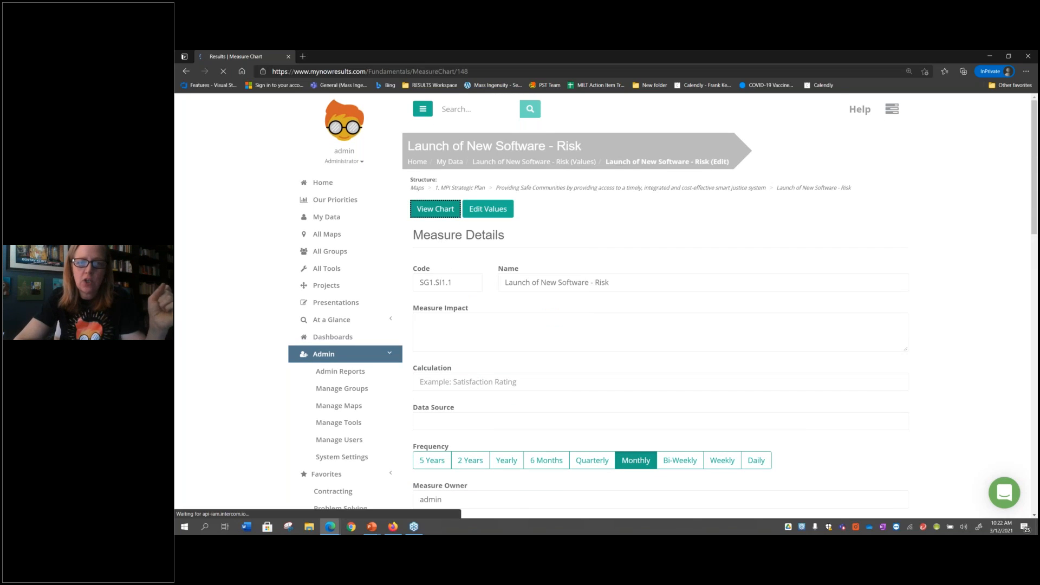
pyautogui.scroll(-2, 661, 303)
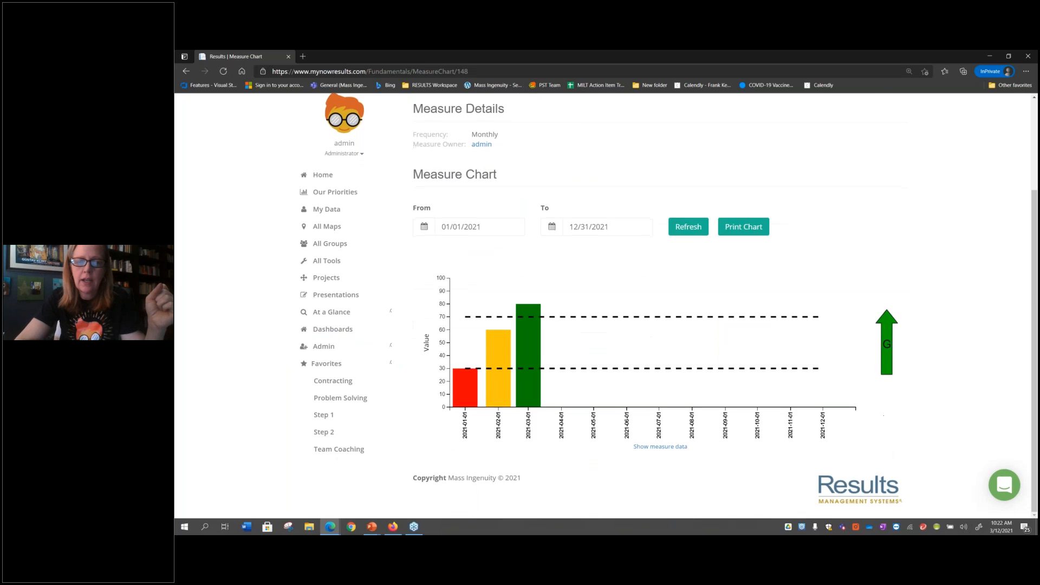
pyautogui.moveTo(503, 388)
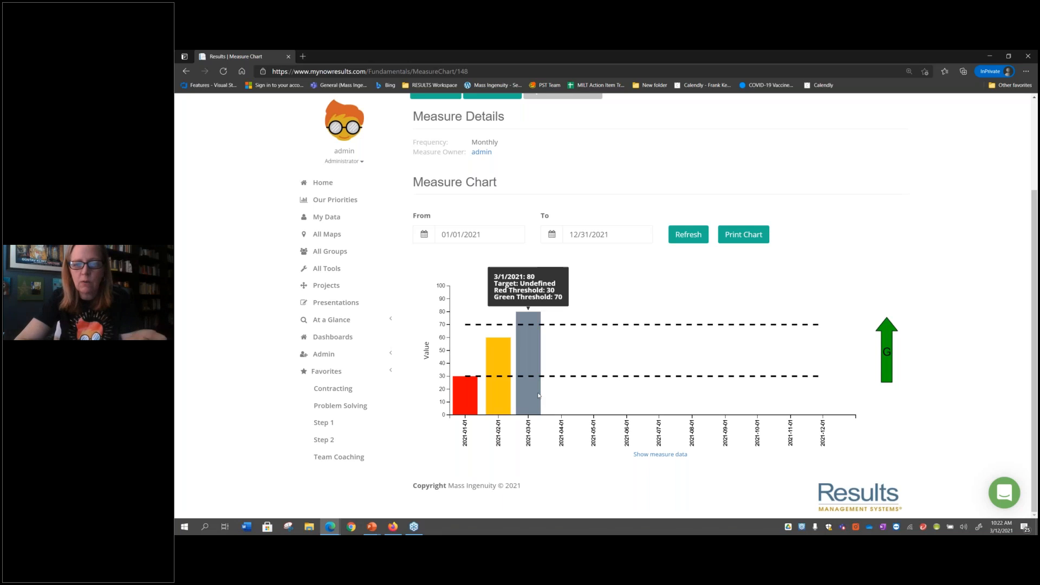
pyautogui.scroll(1, 581, 294)
pyautogui.scroll(2, 580, 293)
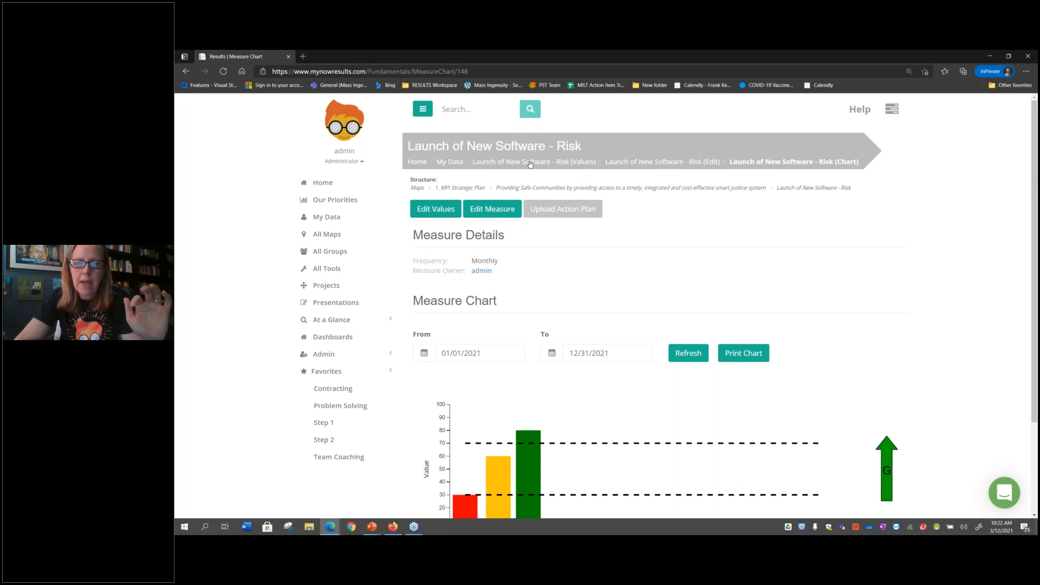
# Return to My Data and look through all its measures in chart view
pyautogui.click(449, 162)
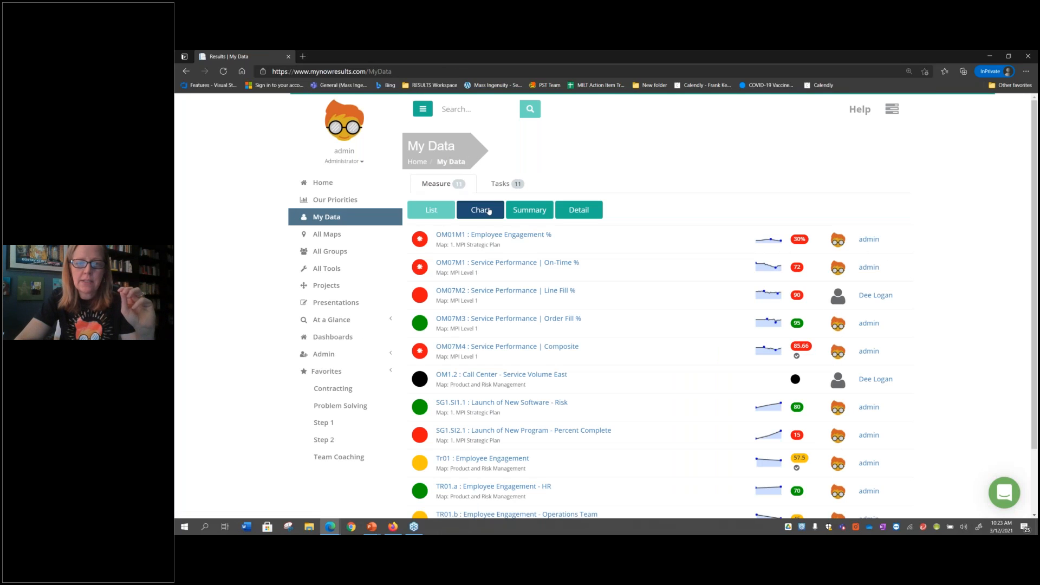
pyautogui.click(489, 210)
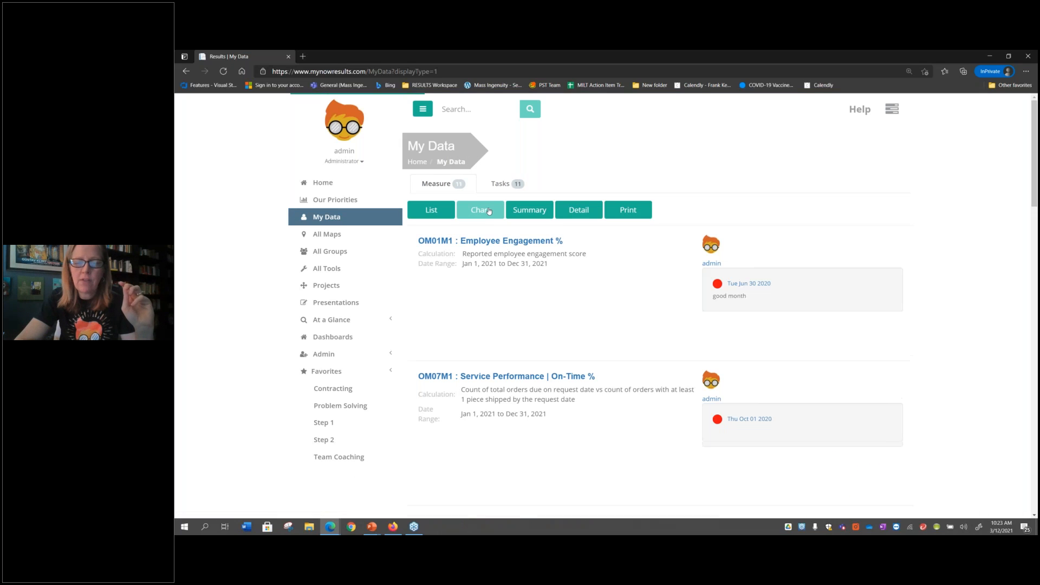
pyautogui.scroll(-3, 527, 333)
pyautogui.scroll(-5, 528, 333)
pyautogui.scroll(6, 528, 332)
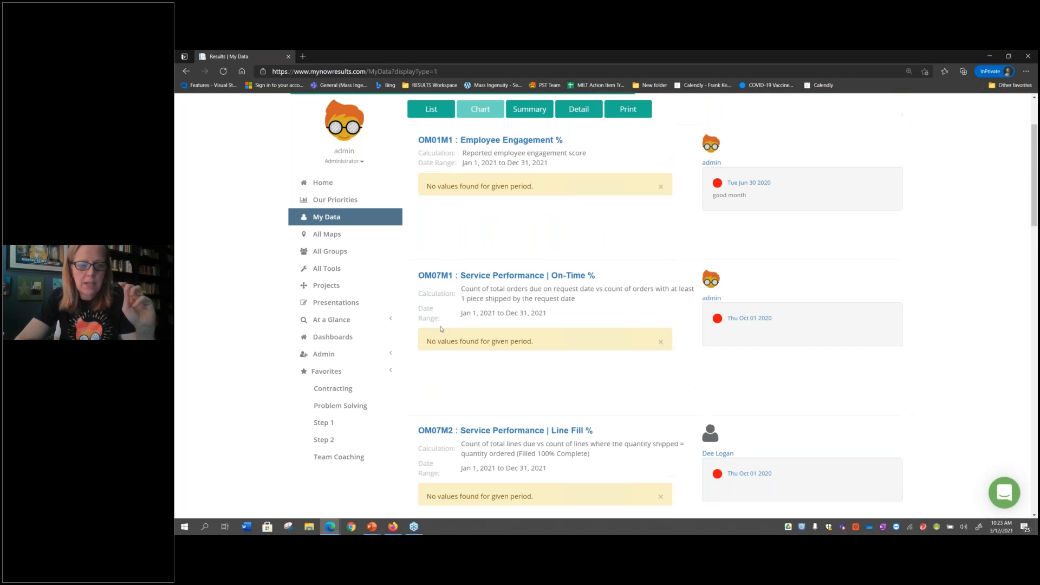
# In the system settings, set the scorecard's default chart dates to Today, change them to Last Value, and save
pyautogui.click(335, 360)
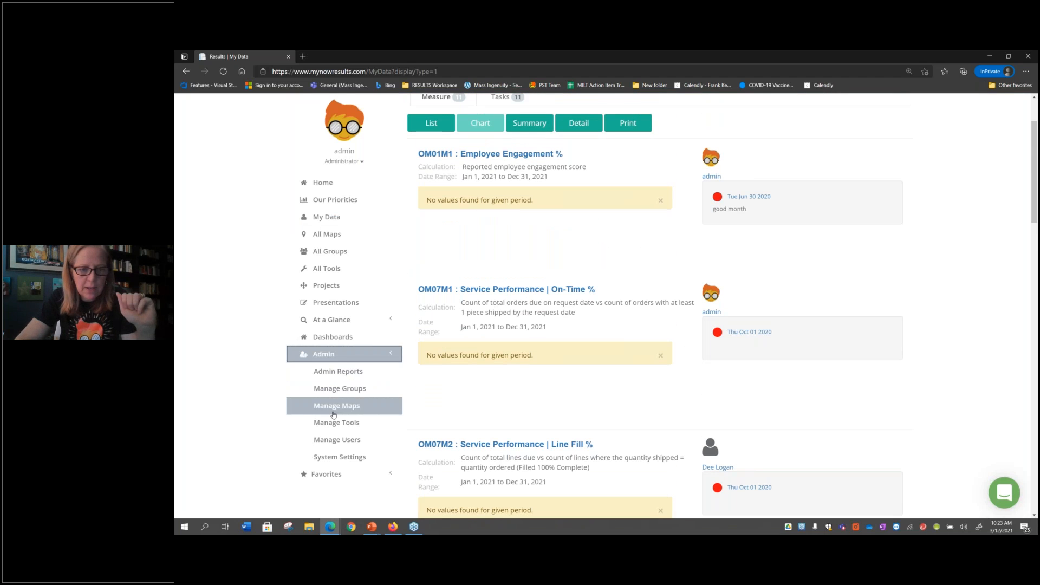
pyautogui.click(341, 456)
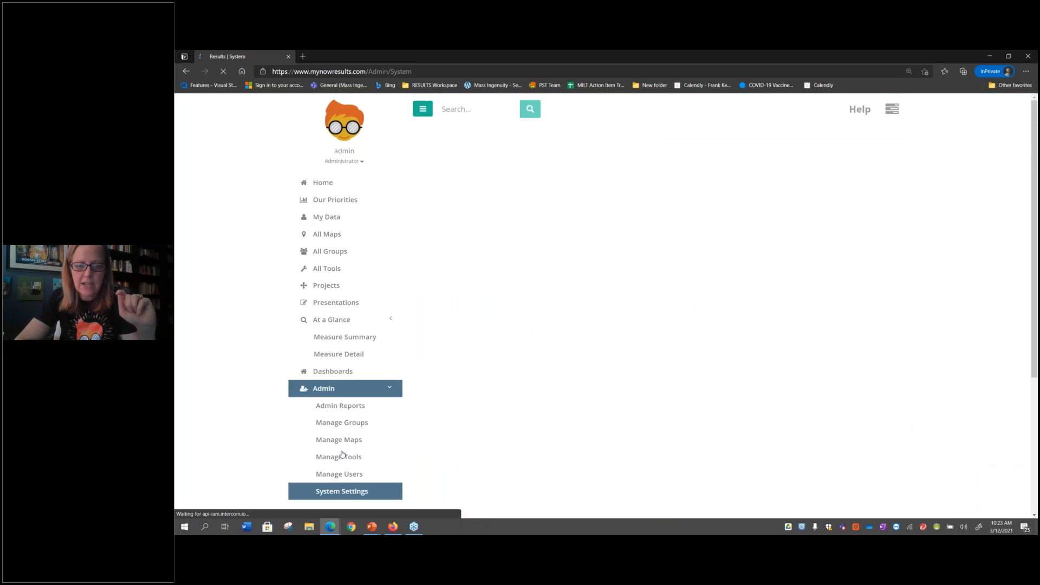
pyautogui.scroll(-3, 589, 424)
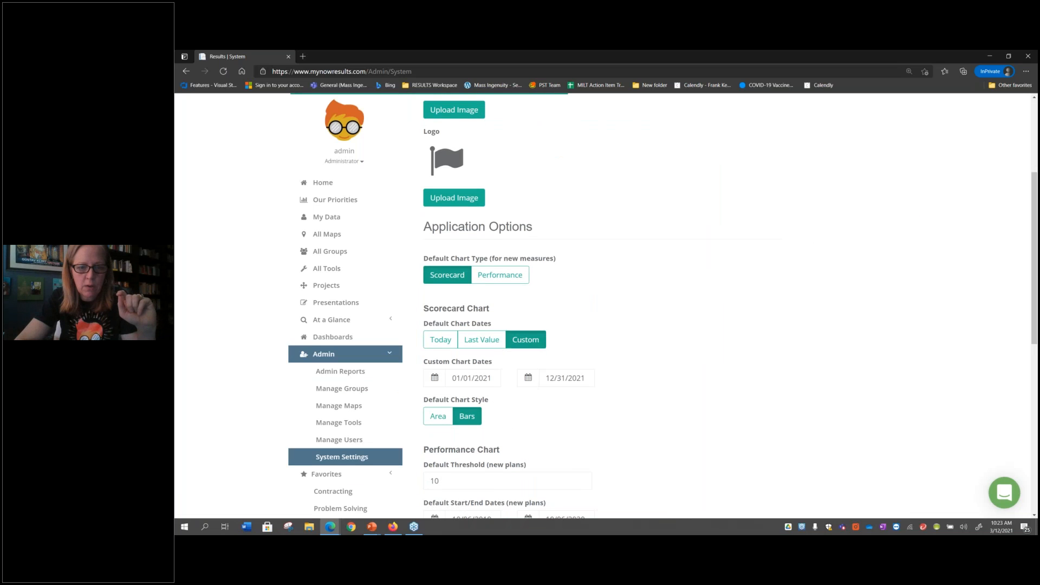
pyautogui.click(441, 340)
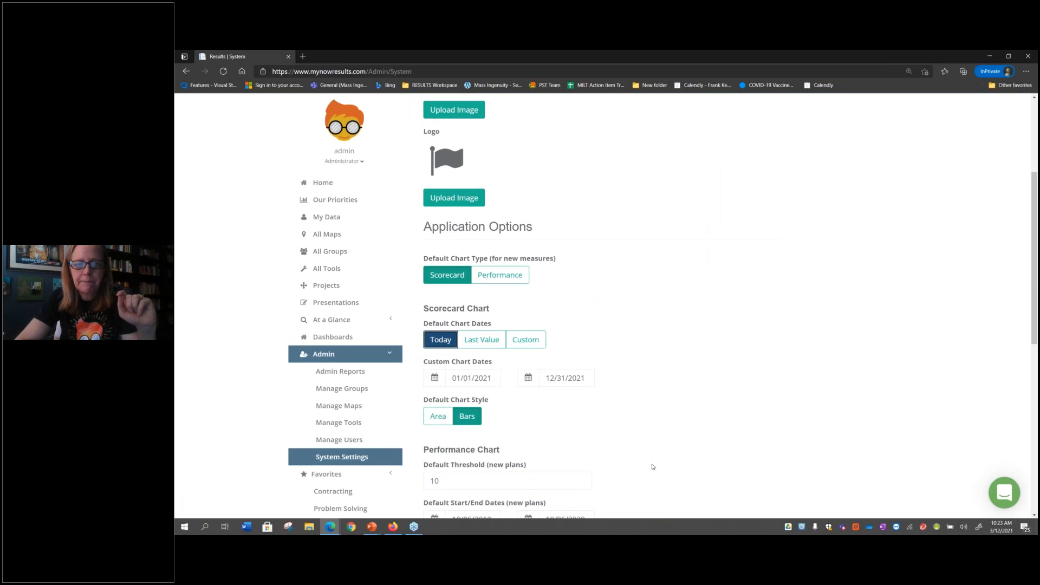
pyautogui.scroll(-5, 652, 467)
pyautogui.scroll(-2, 652, 466)
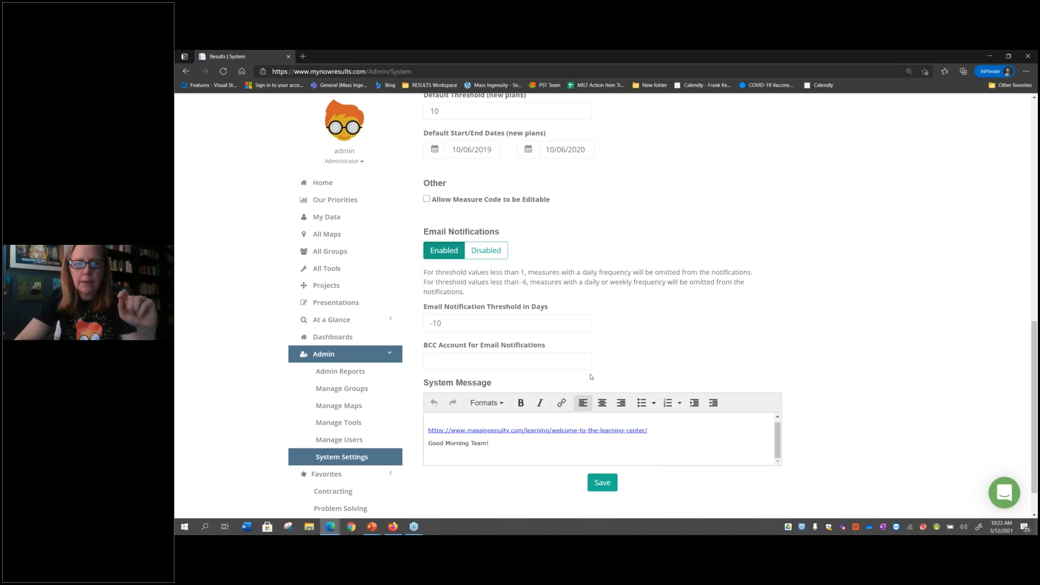
pyautogui.scroll(4, 578, 173)
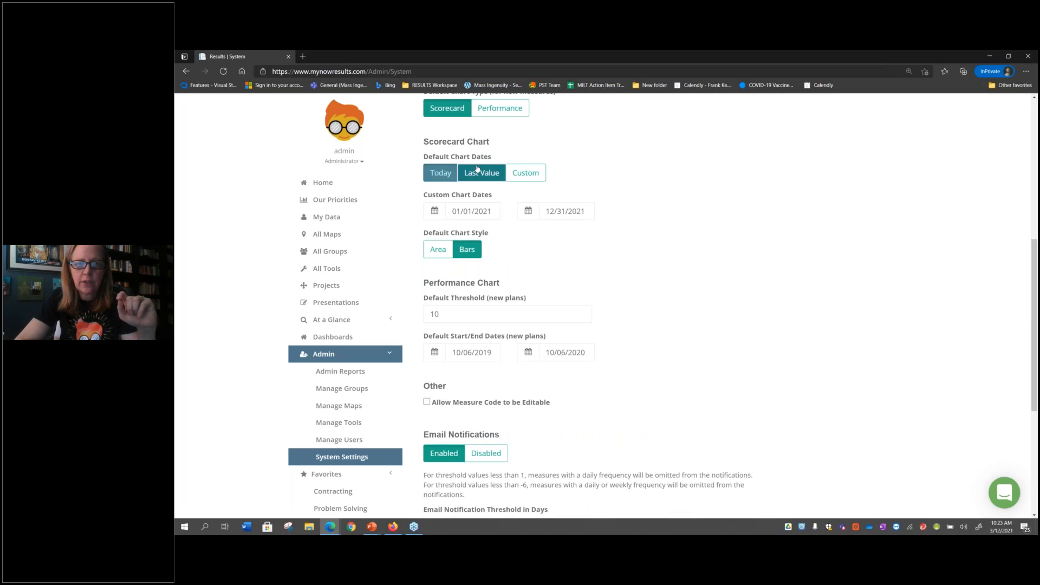
pyautogui.scroll(-4, 581, 302)
pyautogui.click(602, 463)
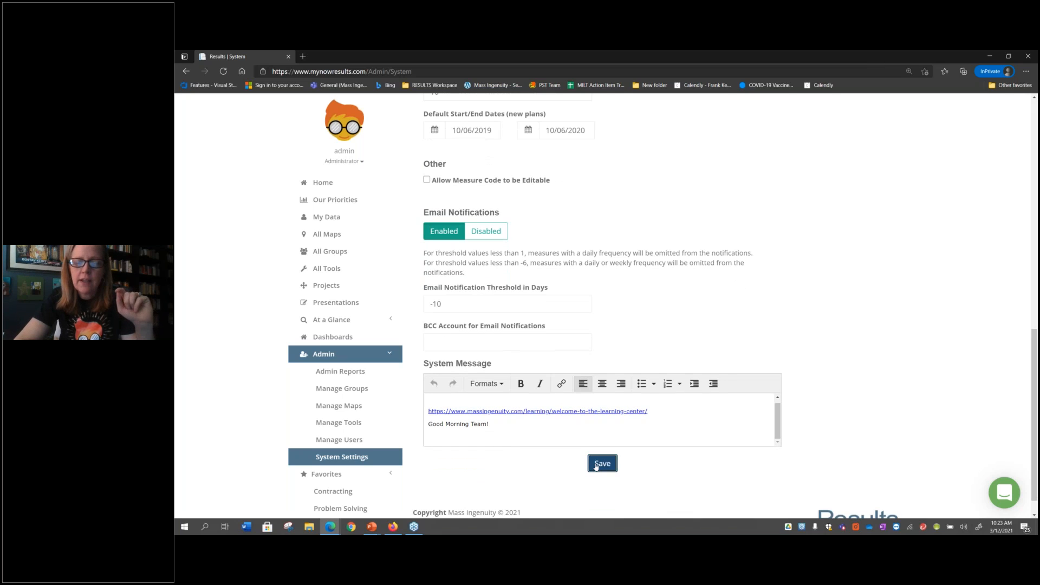
pyautogui.scroll(1, 602, 305)
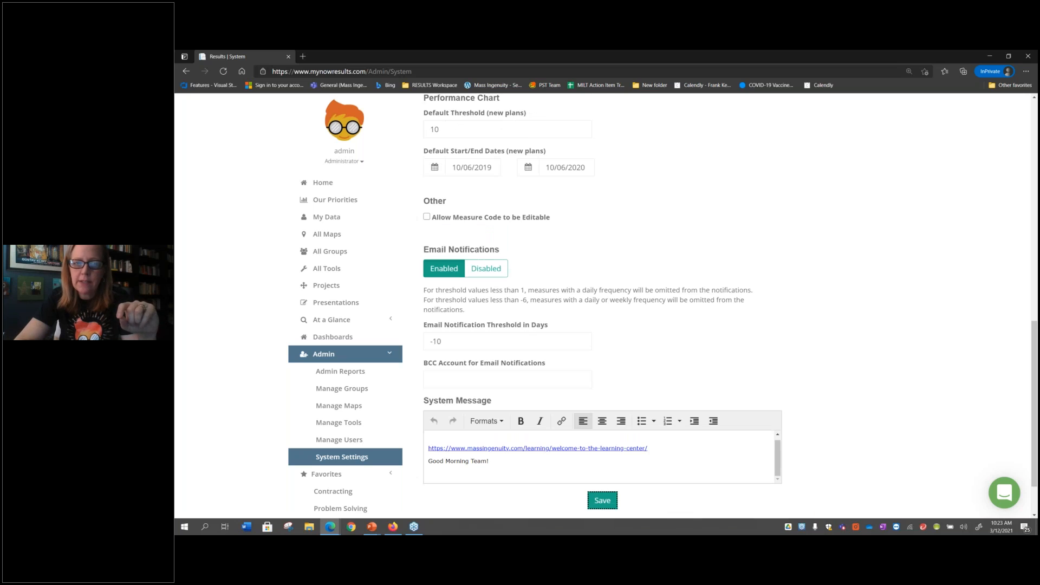
# Return to My Data in chart view and examine the measures' charts through Launch of New Software - Risk
pyautogui.click(348, 222)
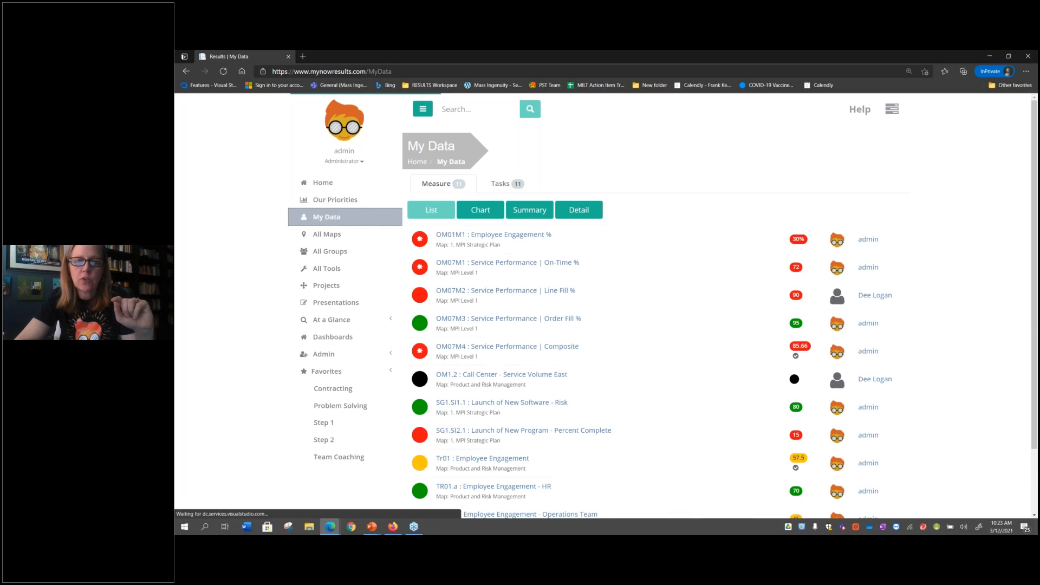
pyautogui.rightClick(482, 210)
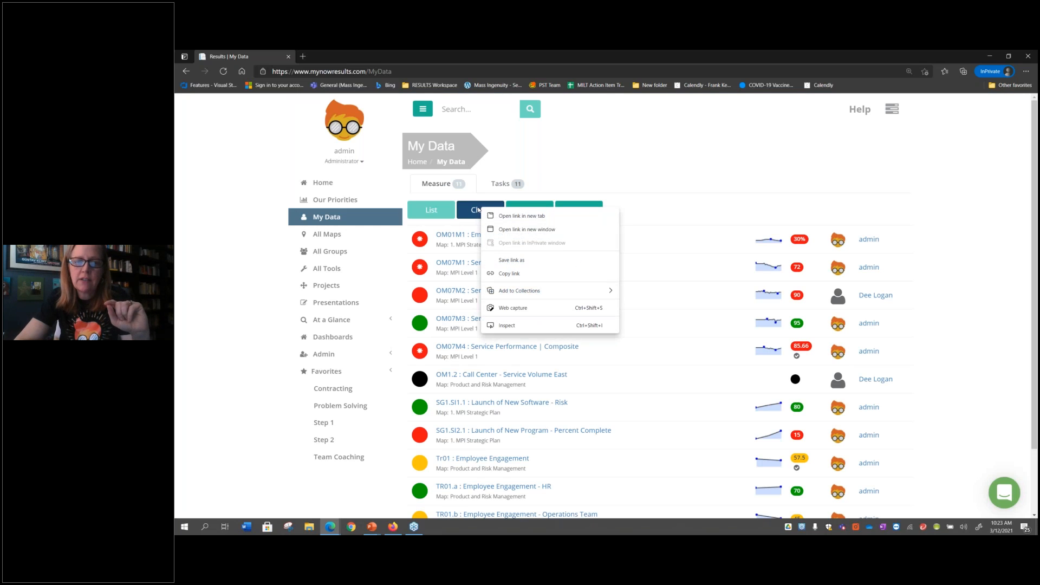
pyautogui.click(481, 211)
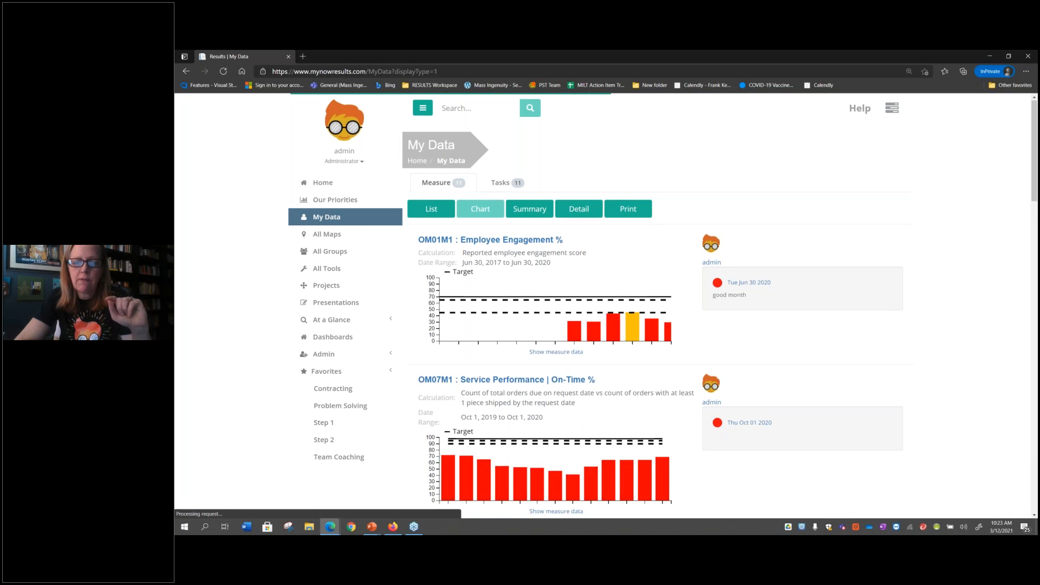
pyautogui.scroll(-2, 515, 319)
pyautogui.scroll(-10, 530, 270)
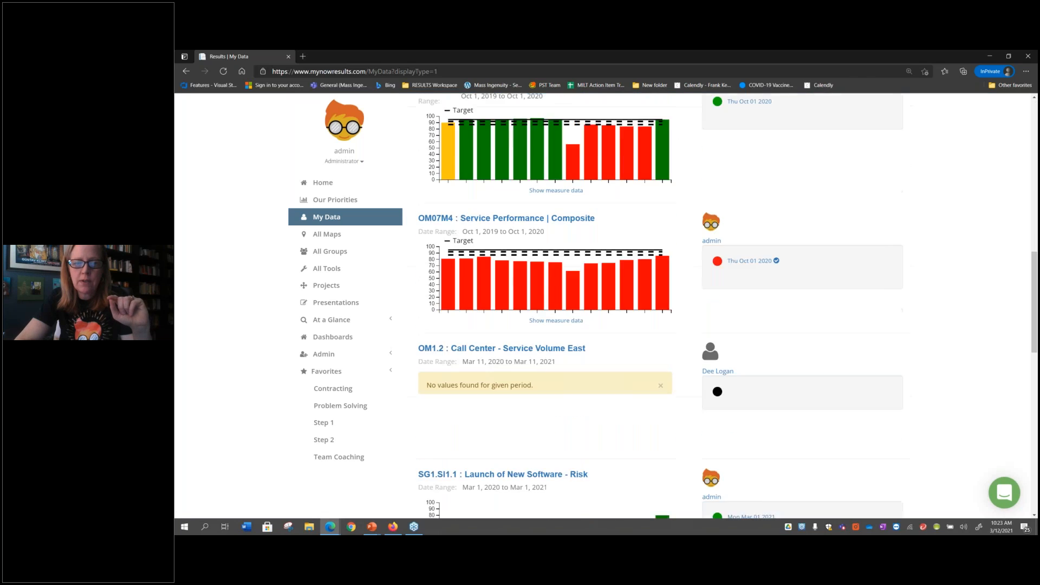
pyautogui.scroll(-2, 546, 487)
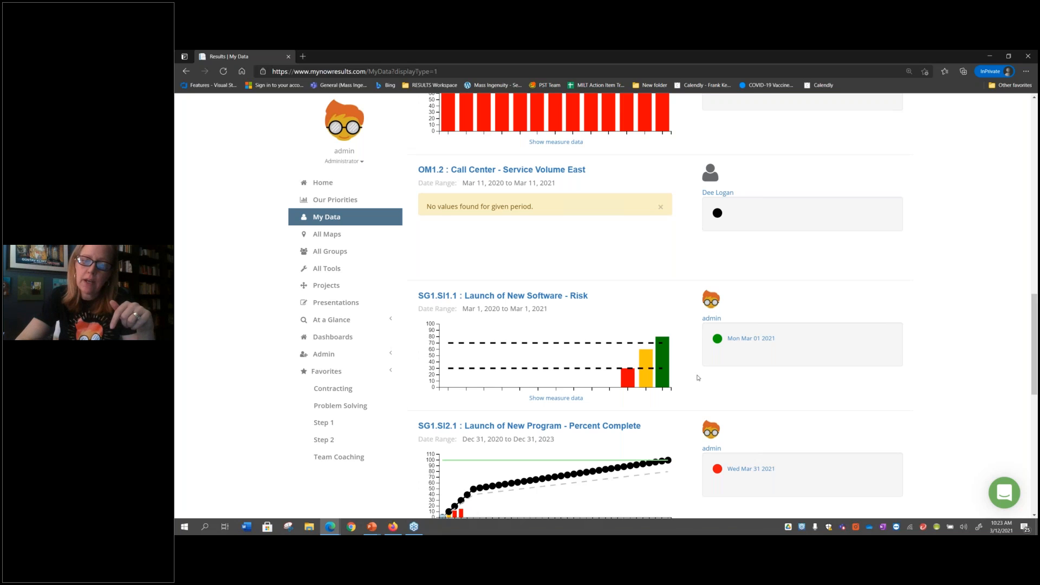
pyautogui.moveTo(643, 374)
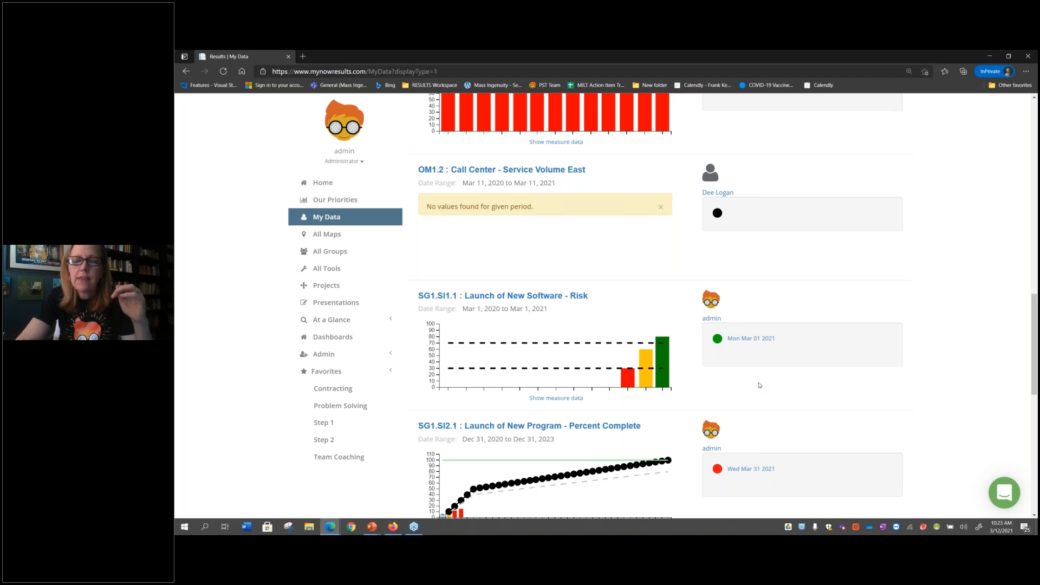
# Examine the Launch of New Program - Percent Complete chart, inspecting its plan points from start to end
pyautogui.scroll(-2, 758, 385)
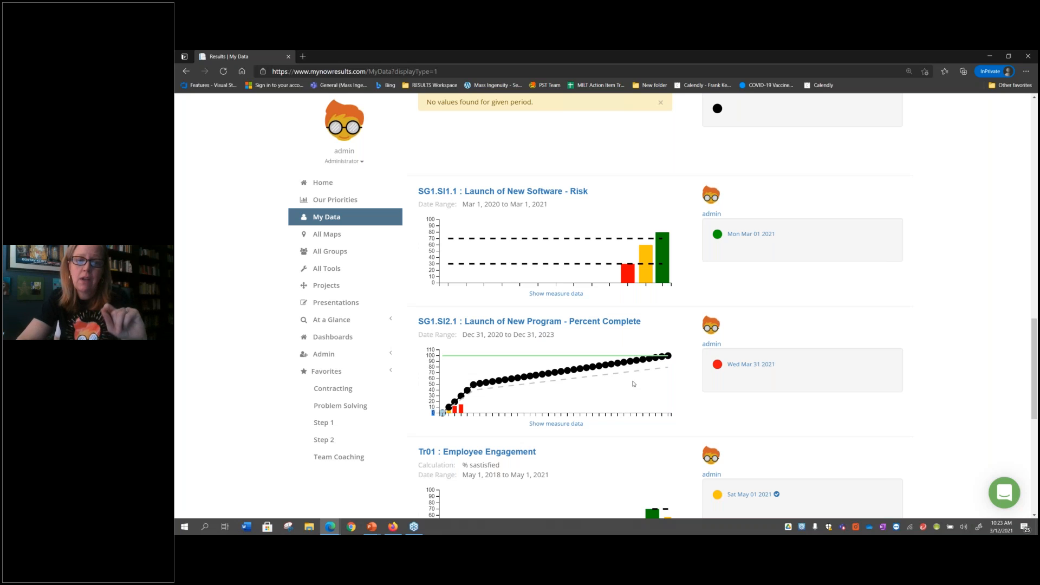
pyautogui.moveTo(441, 414)
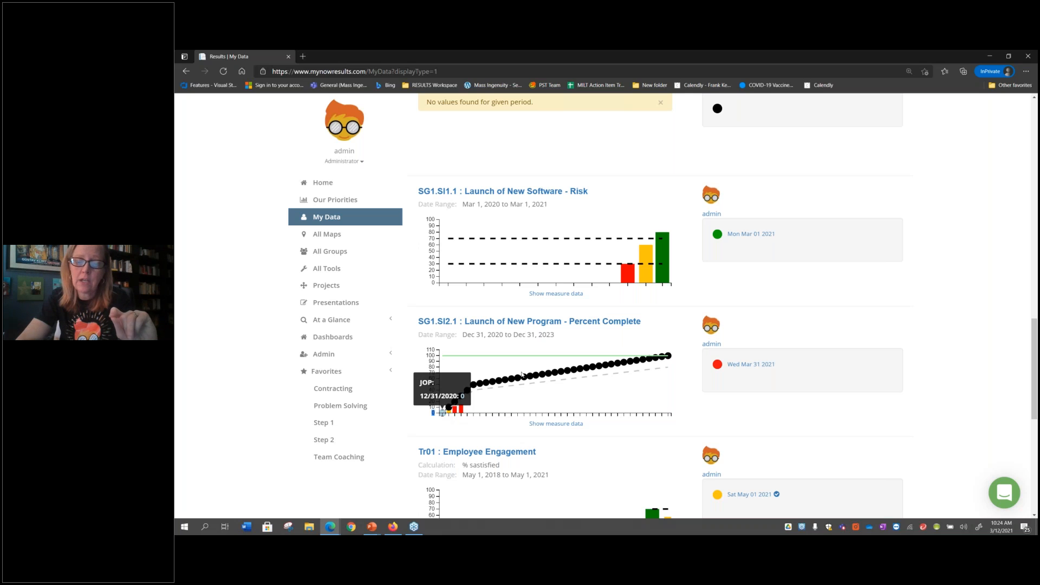
pyautogui.moveTo(669, 357)
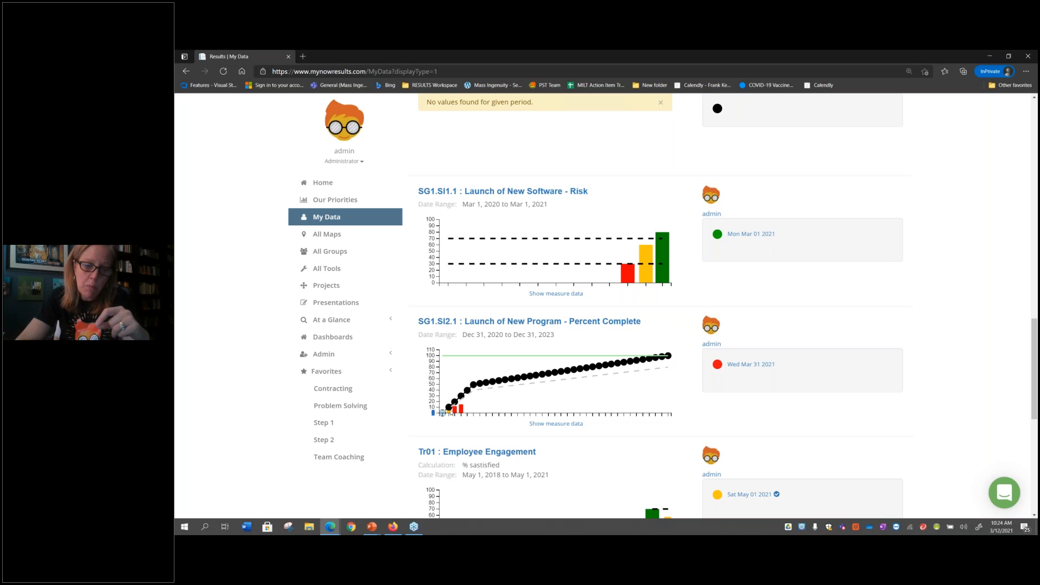
pyautogui.moveTo(471, 392)
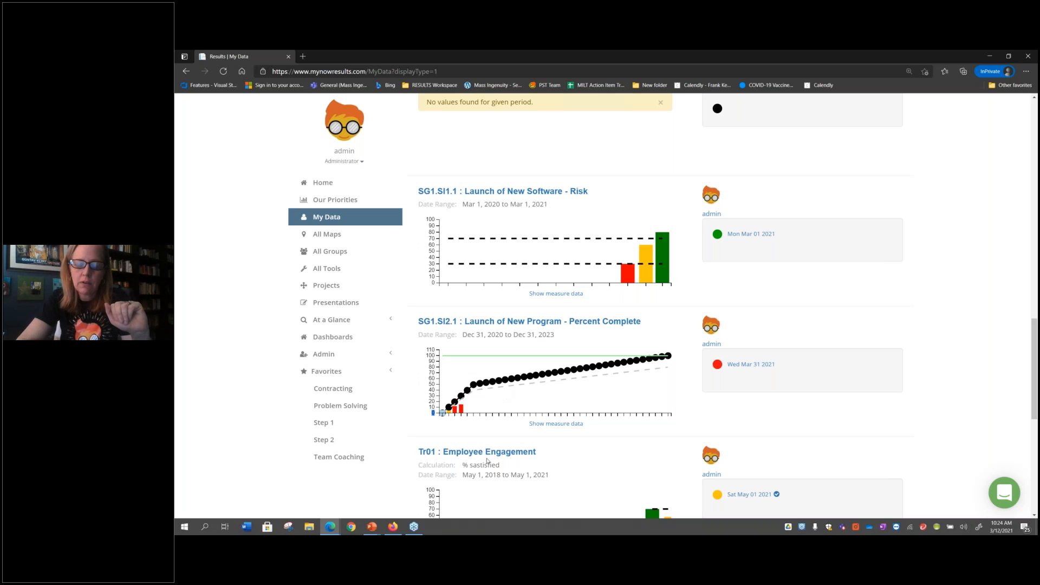
# View the 2021 values of the aggregate Employee Engagement measure, and those of Employee Engagement % from My Data
pyautogui.scroll(-2, 495, 461)
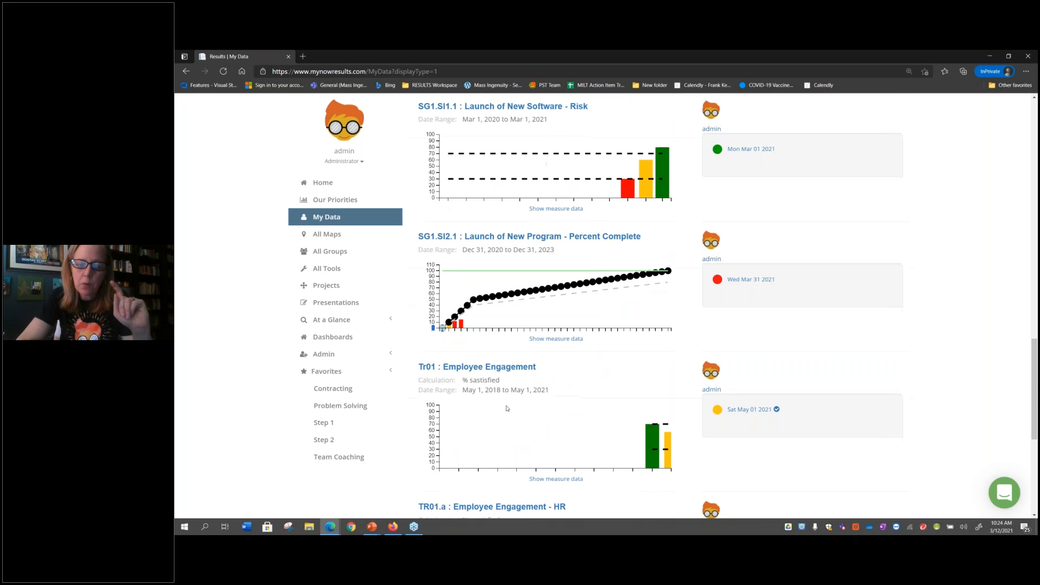
pyautogui.click(515, 372)
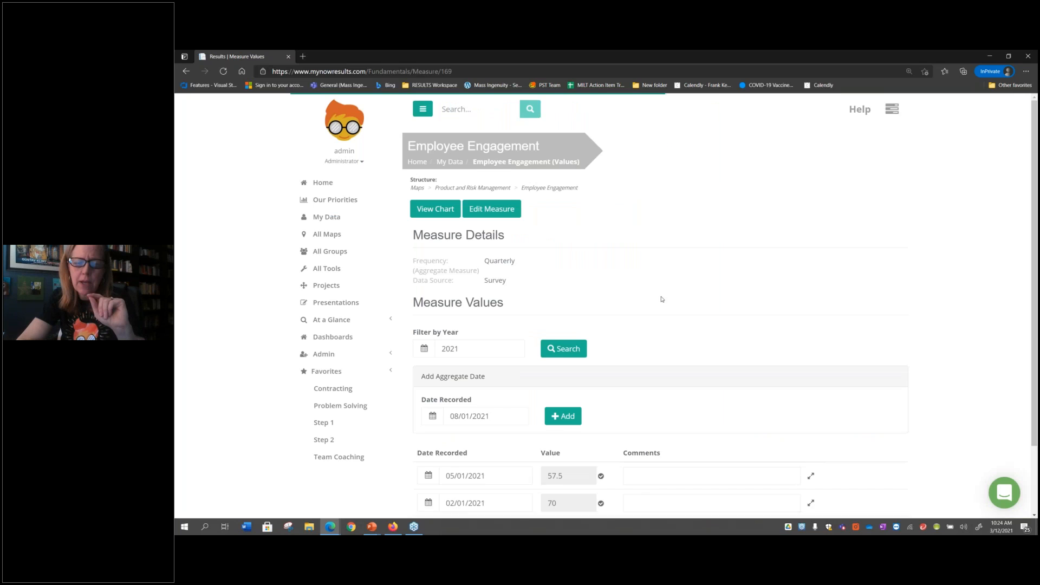
pyautogui.scroll(-1, 653, 291)
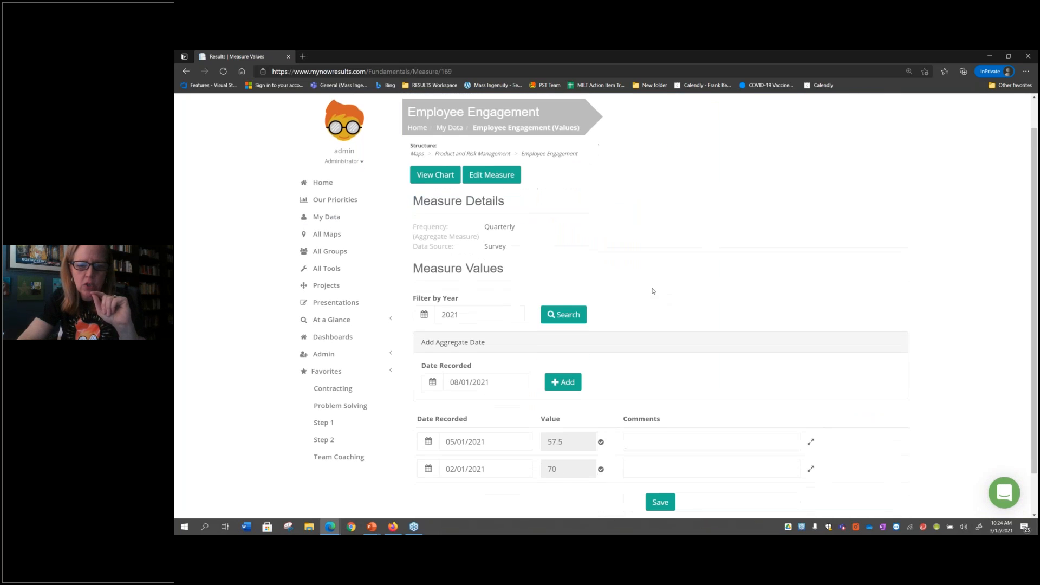
pyautogui.click(326, 218)
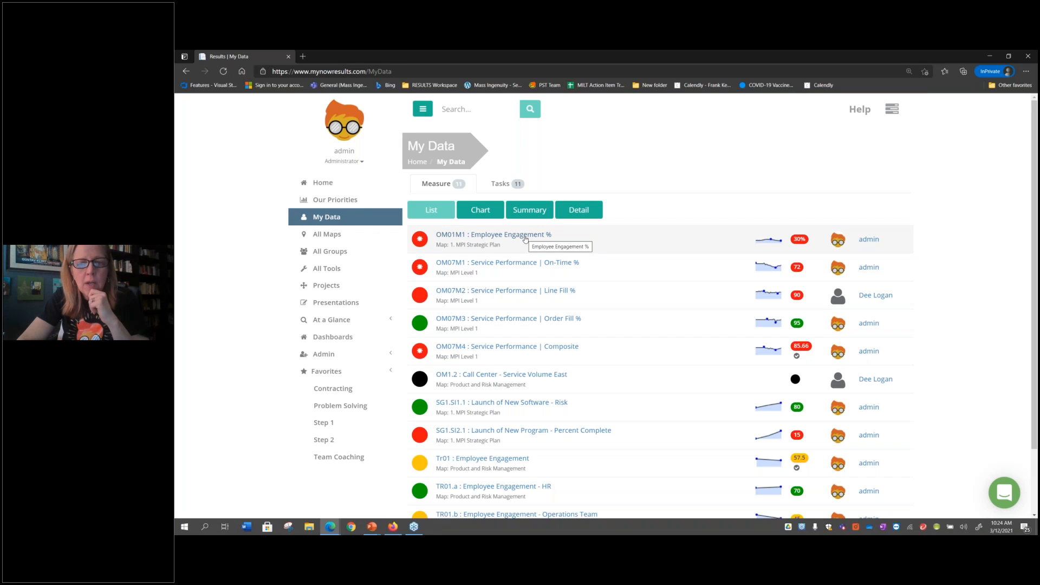
pyautogui.click(525, 239)
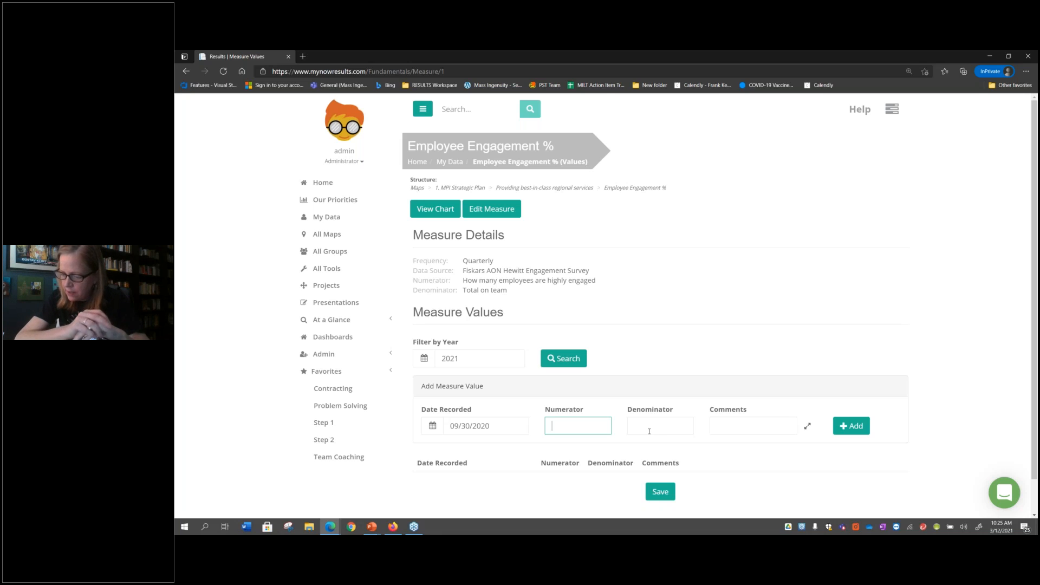
# Open the MPI Level 1 process measures from All Maps and examine the Defining Product Opportunities measures in chart view
pyautogui.click(343, 221)
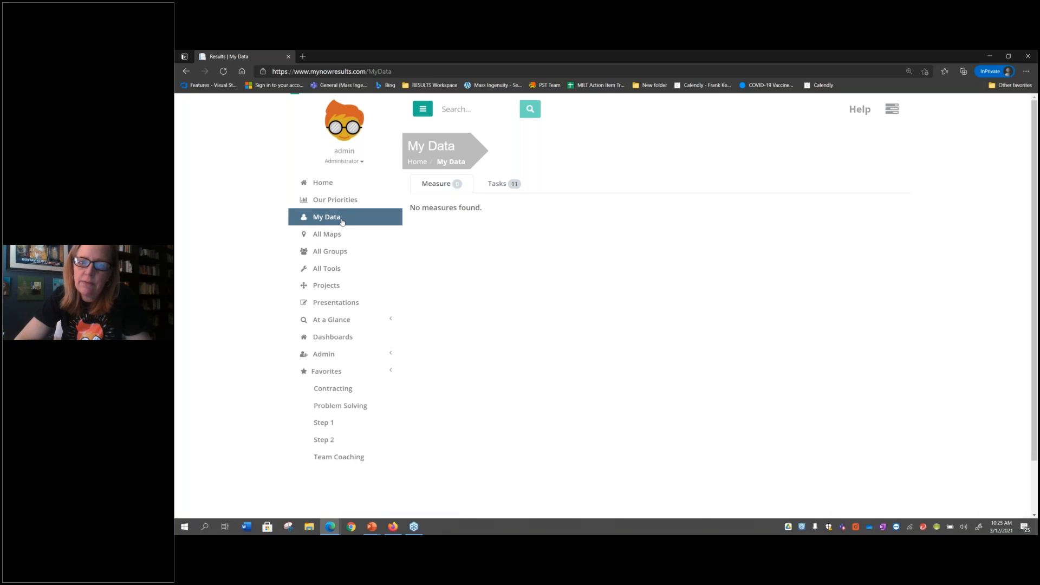
pyautogui.click(371, 245)
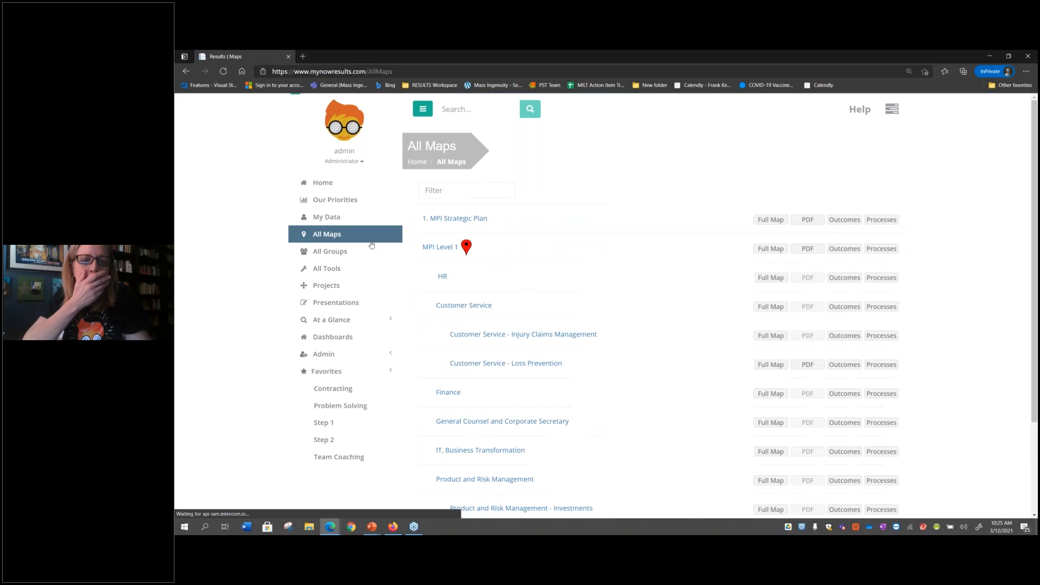
pyautogui.click(881, 248)
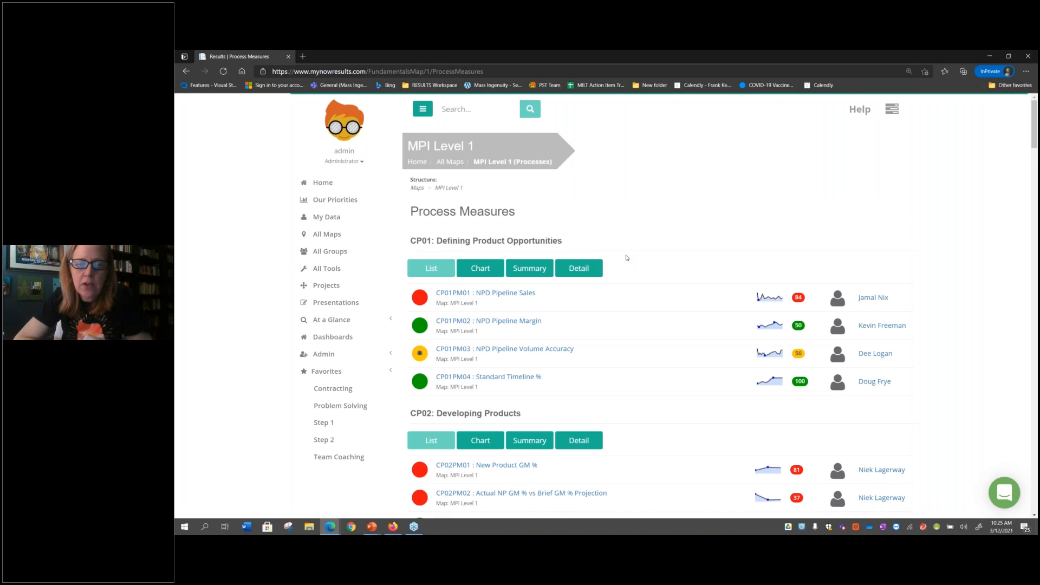
pyautogui.click(480, 269)
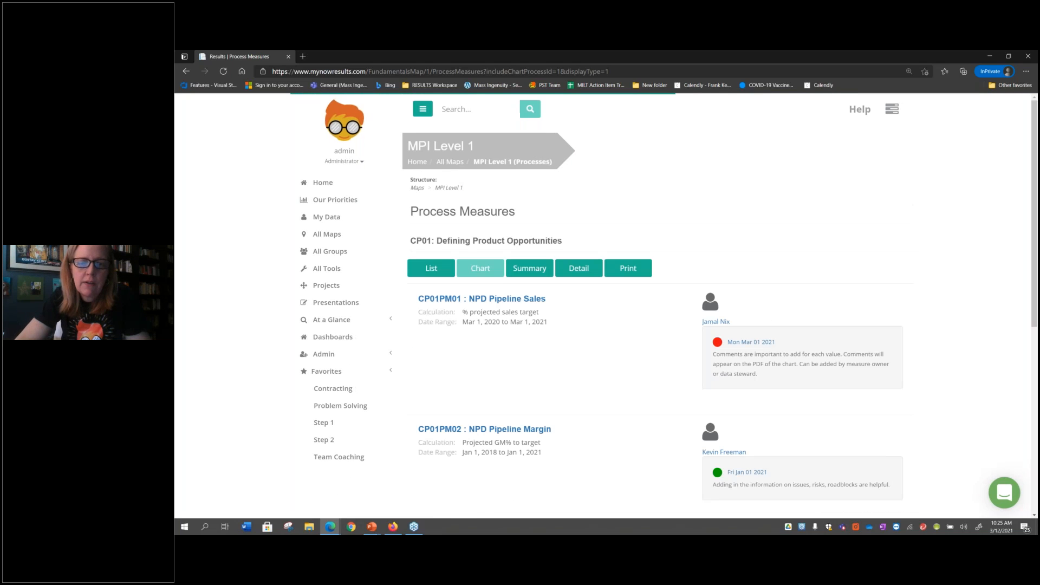
pyautogui.scroll(-1, 530, 297)
pyautogui.scroll(-1, 576, 389)
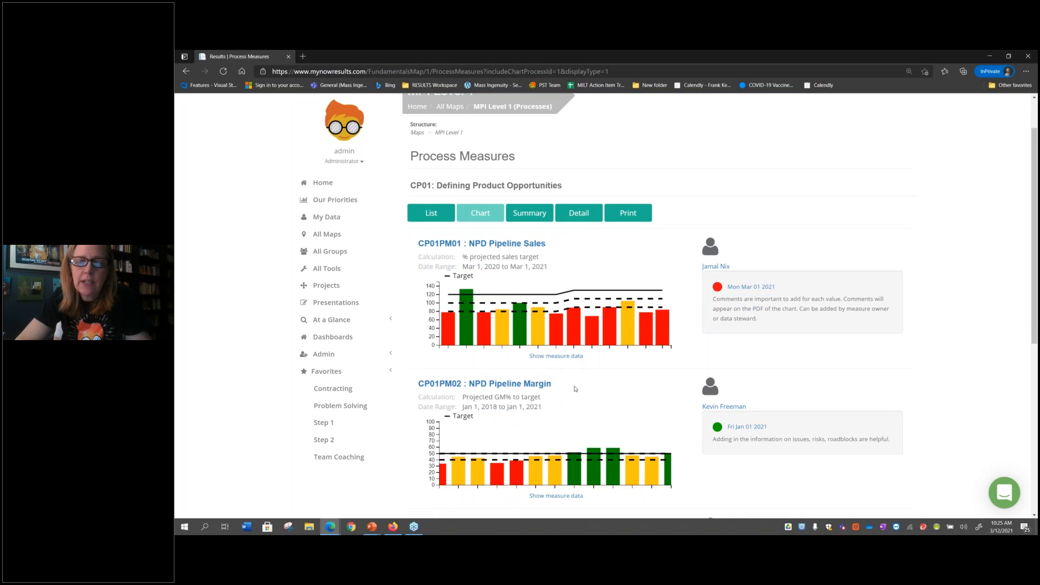
pyautogui.scroll(-1, 576, 389)
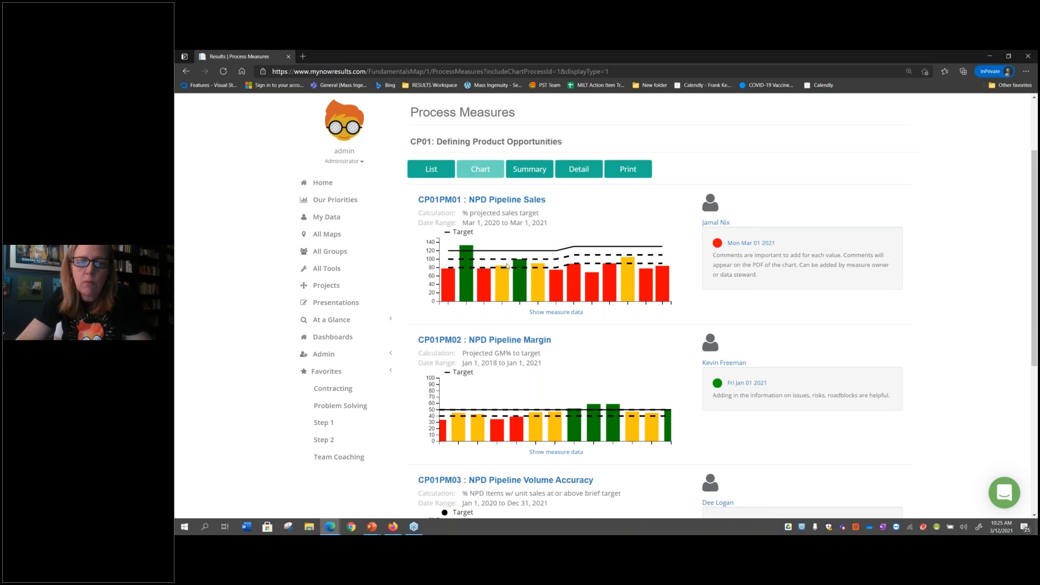
pyautogui.moveTo(540, 270)
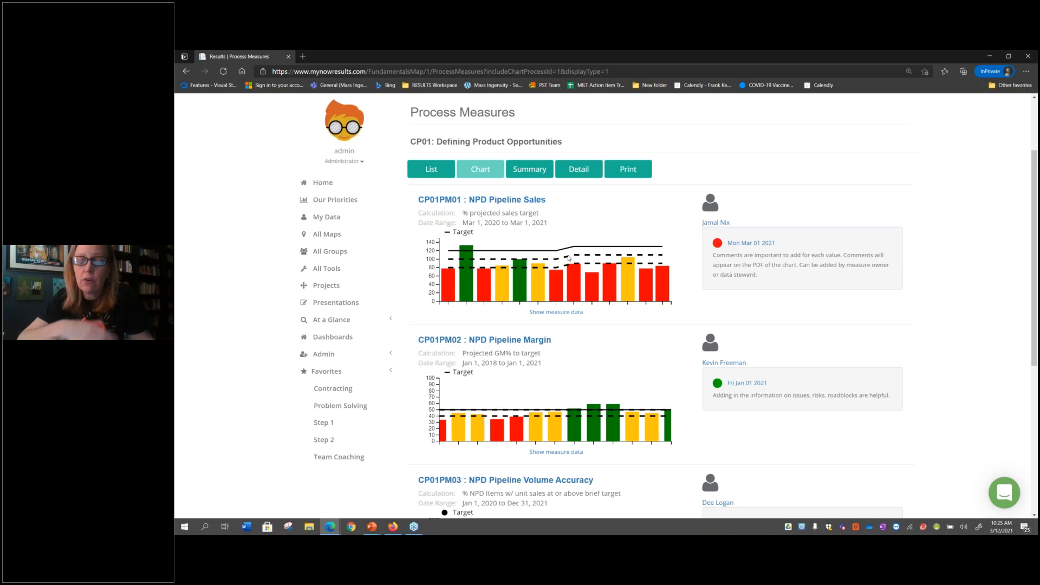
# Open the NPD Pipeline Sales measure for editing and go to its targets and thresholds
pyautogui.click(515, 202)
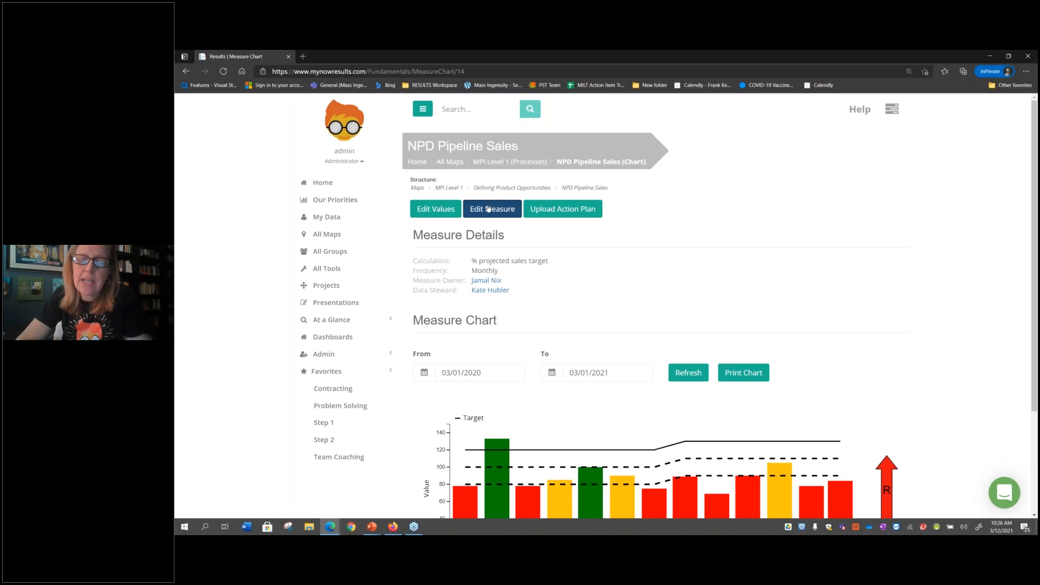
pyautogui.click(489, 209)
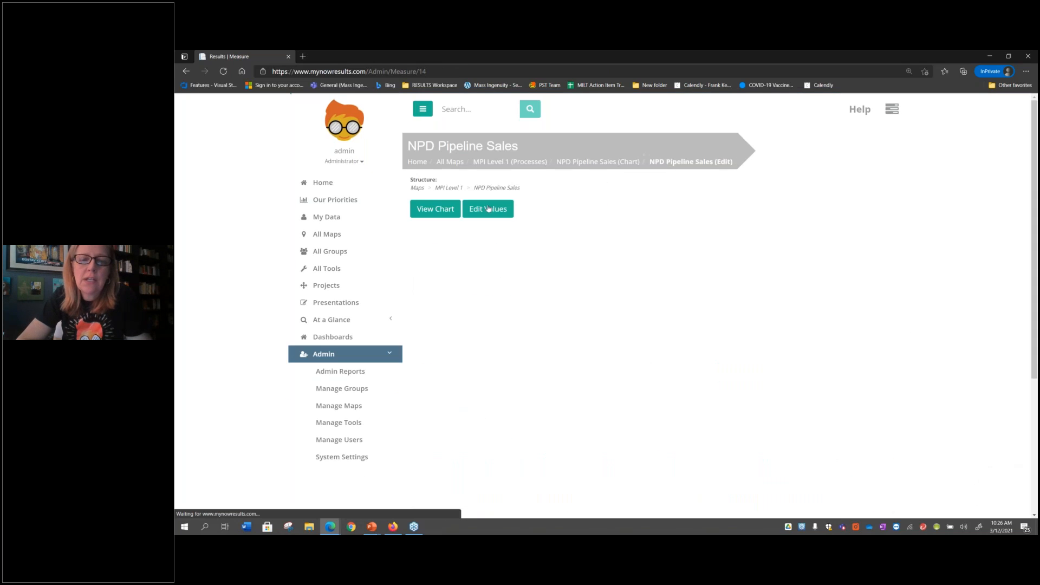
pyautogui.scroll(-12, 544, 473)
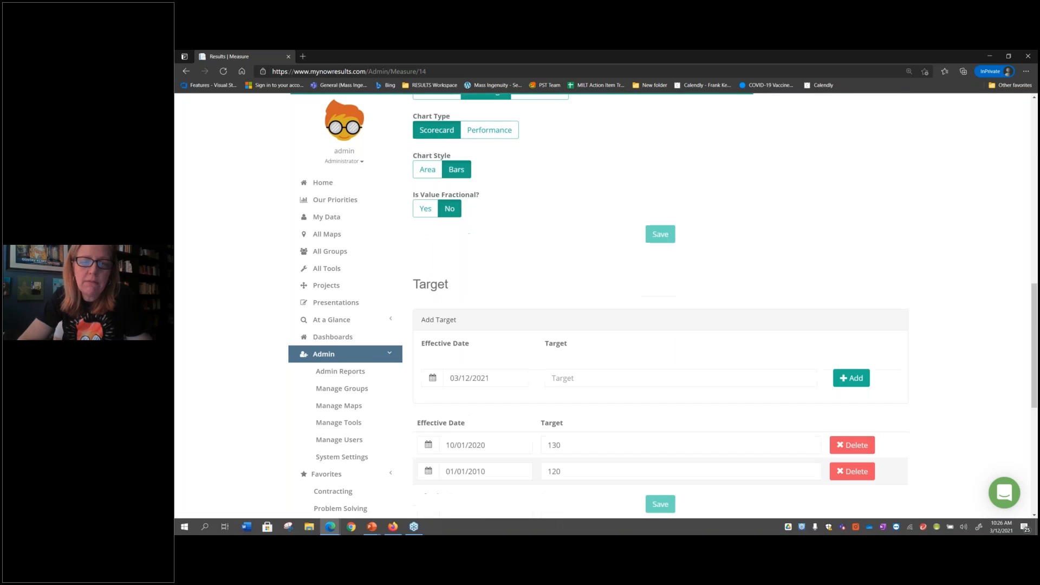
pyautogui.scroll(-3, 487, 278)
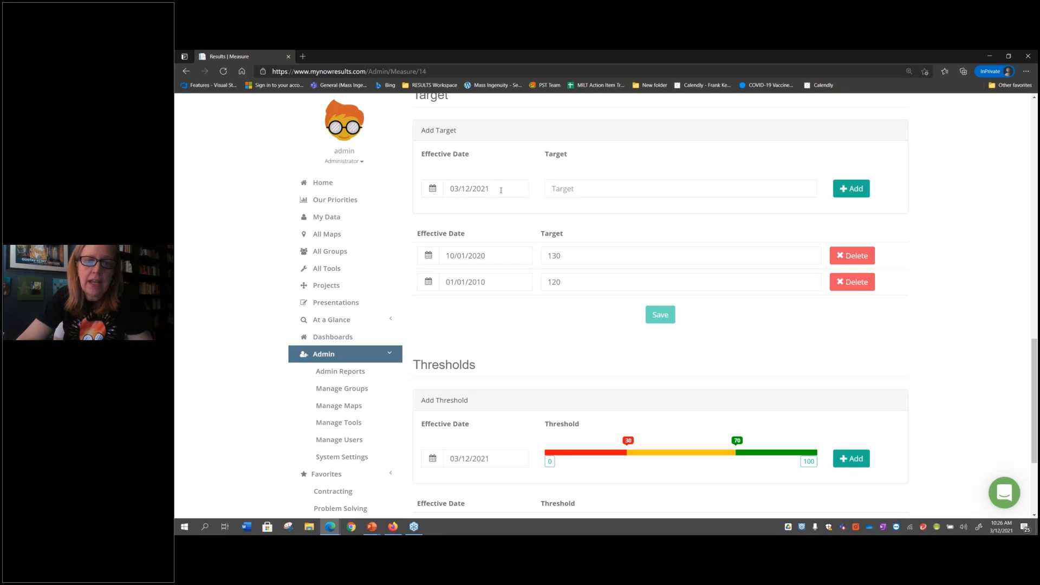
# Add a target of 140 with effective date 05/01/2021 to the NPD Pipeline Sales measure
pyautogui.click(501, 190)
pyautogui.hotkey('ctrl', 'a')
pyautogui.write('05/01/2021')
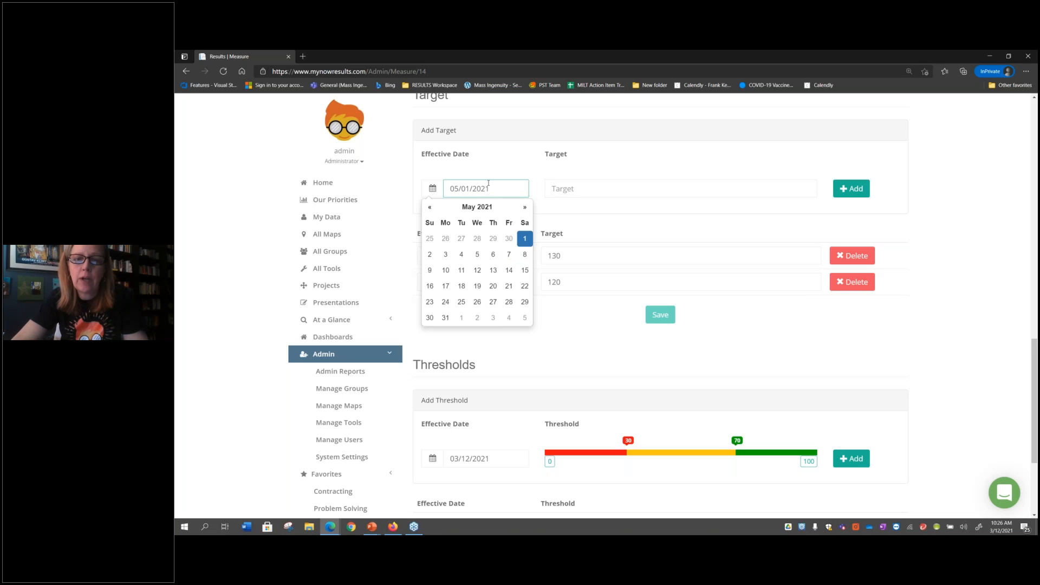
pyautogui.click(559, 190)
pyautogui.write('140')
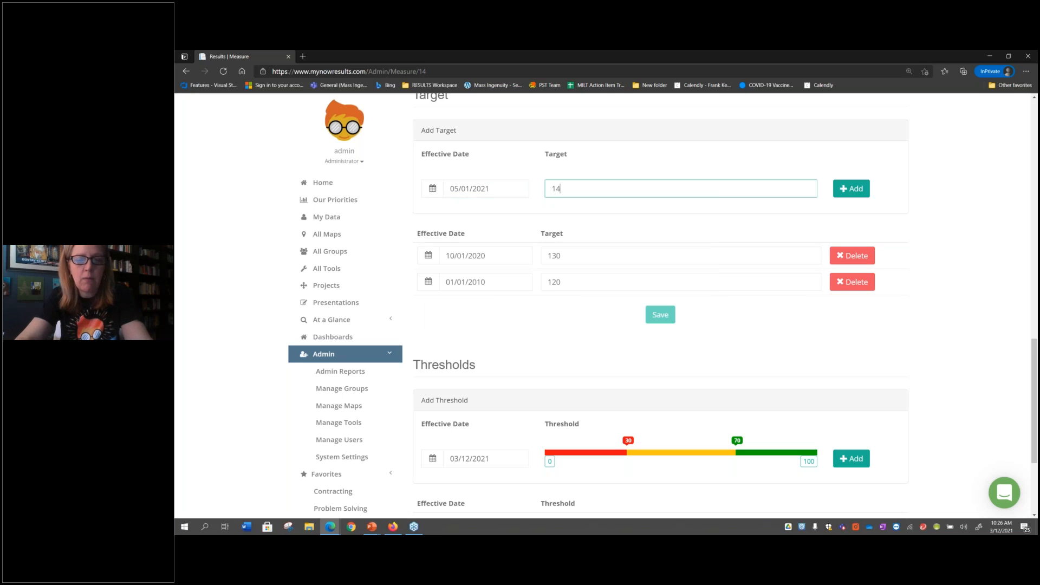
pyautogui.click(852, 189)
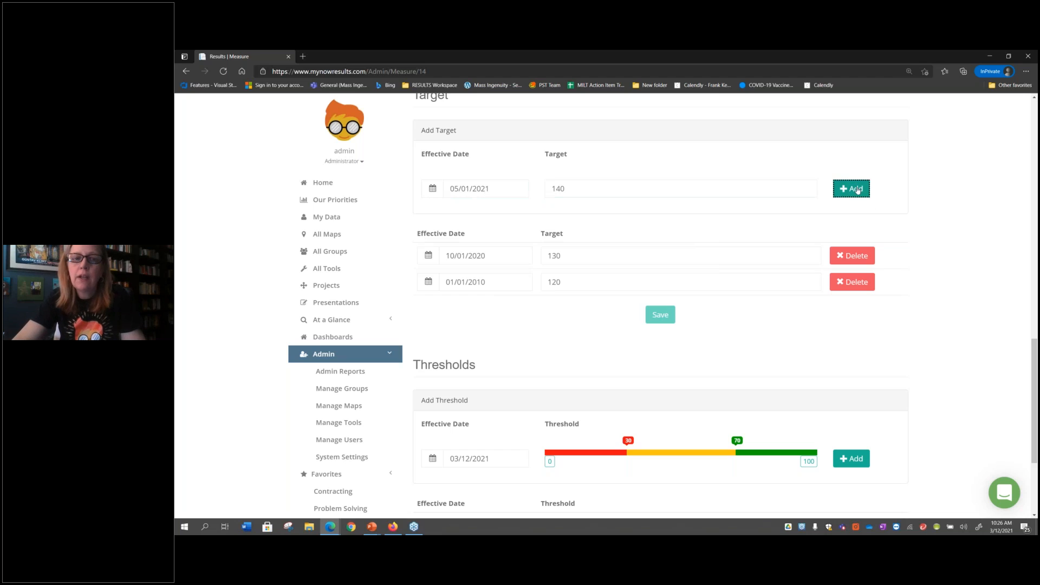
pyautogui.click(583, 264)
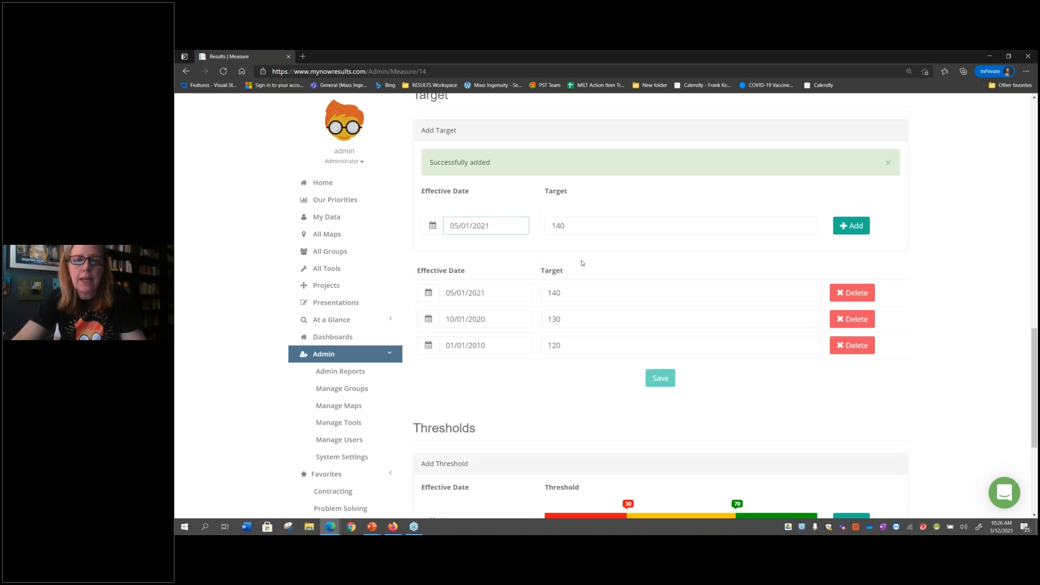
# Add another target of 150 with effective date 09/01/2021 to the same measure
pyautogui.moveTo(508, 226); pyautogui.dragTo(449, 226)
pyautogui.write('09')
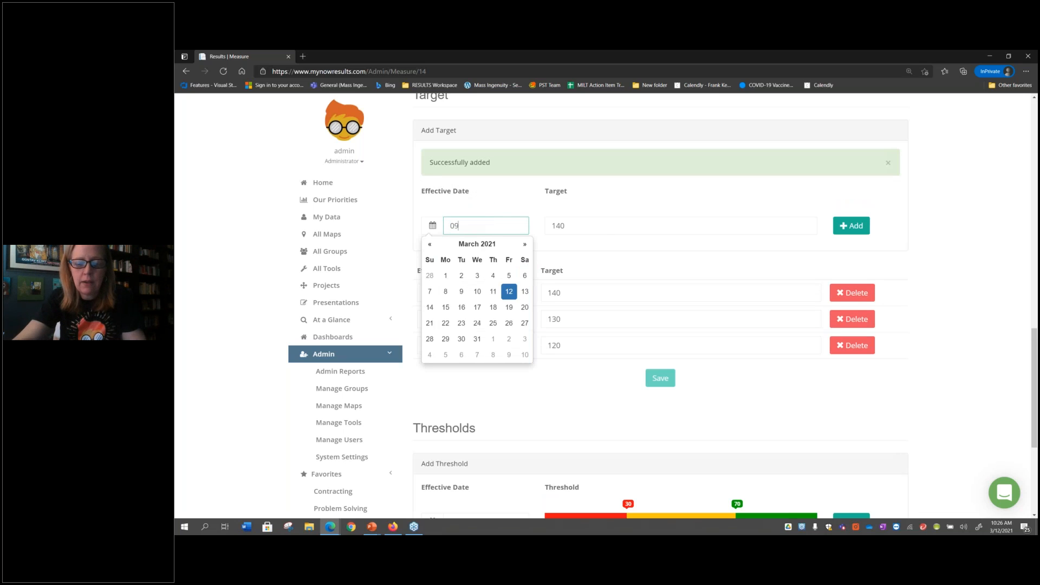
pyautogui.write('/01/2021')
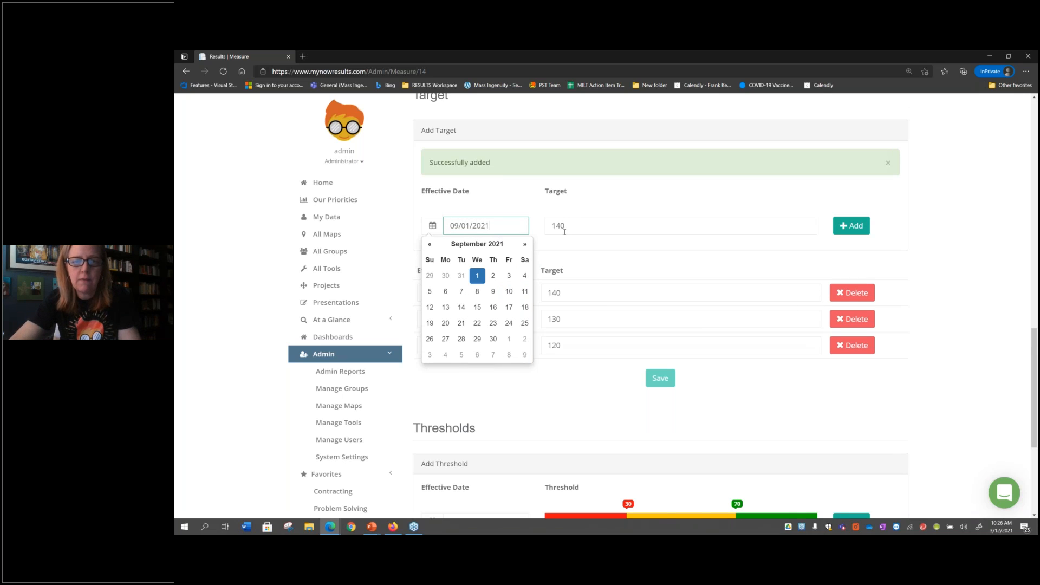
pyautogui.doubleClick(565, 232)
pyautogui.write('150')
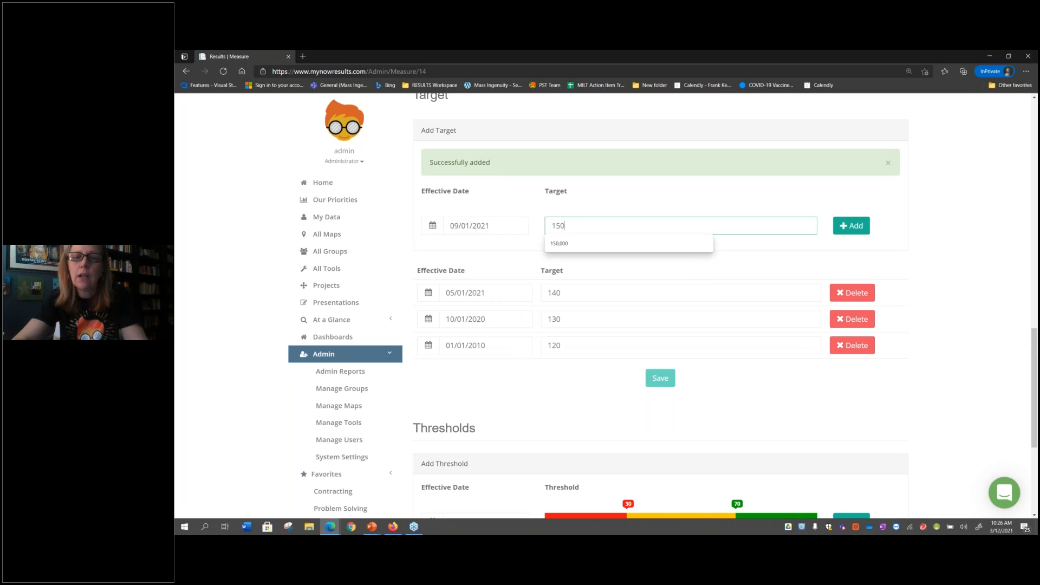
pyautogui.click(850, 226)
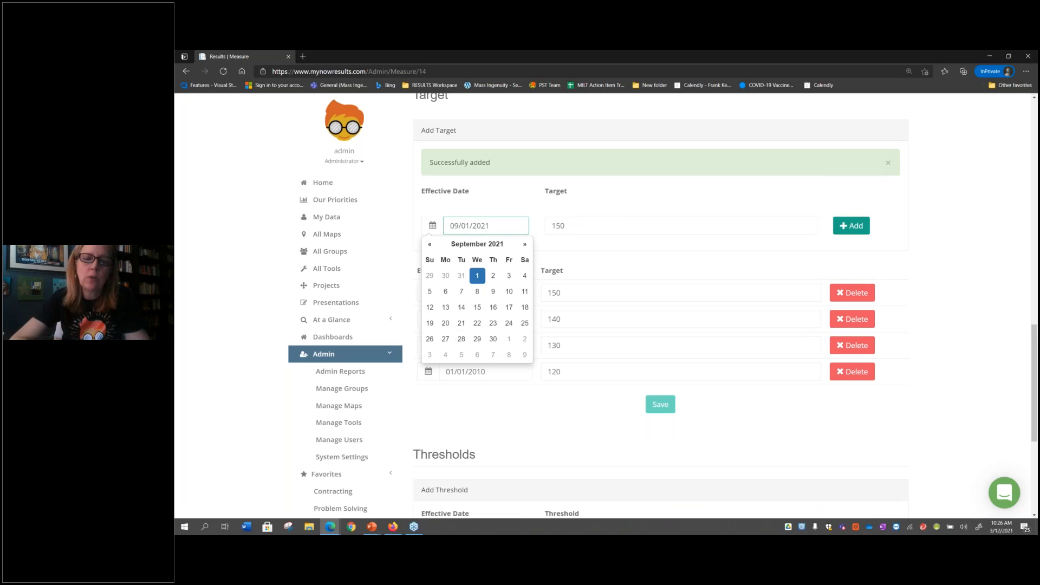
pyautogui.click(565, 439)
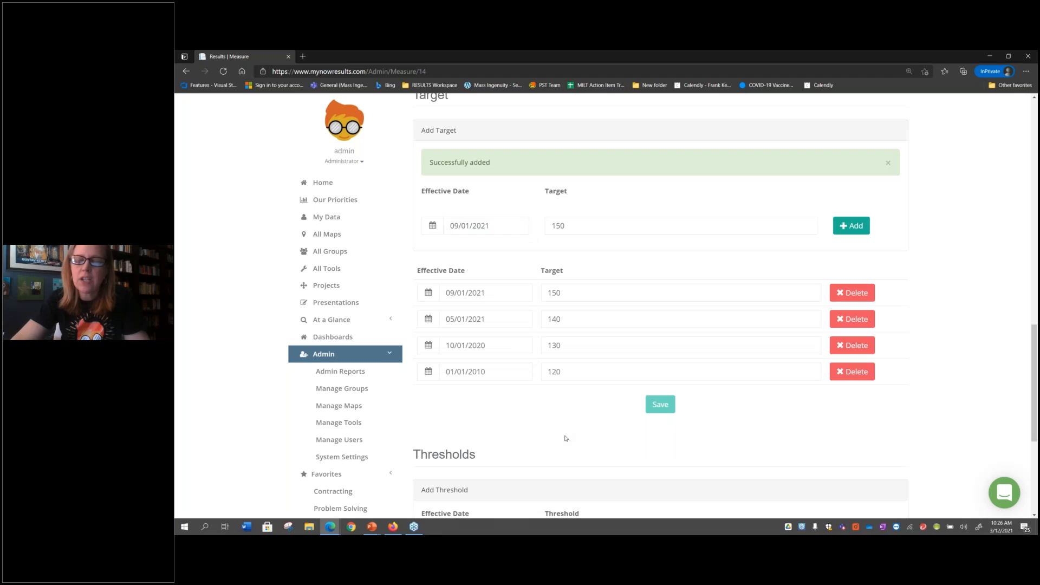
# Review the dated thresholds listed below the targets of the NPD Pipeline Sales measure
pyautogui.scroll(-1, 564, 434)
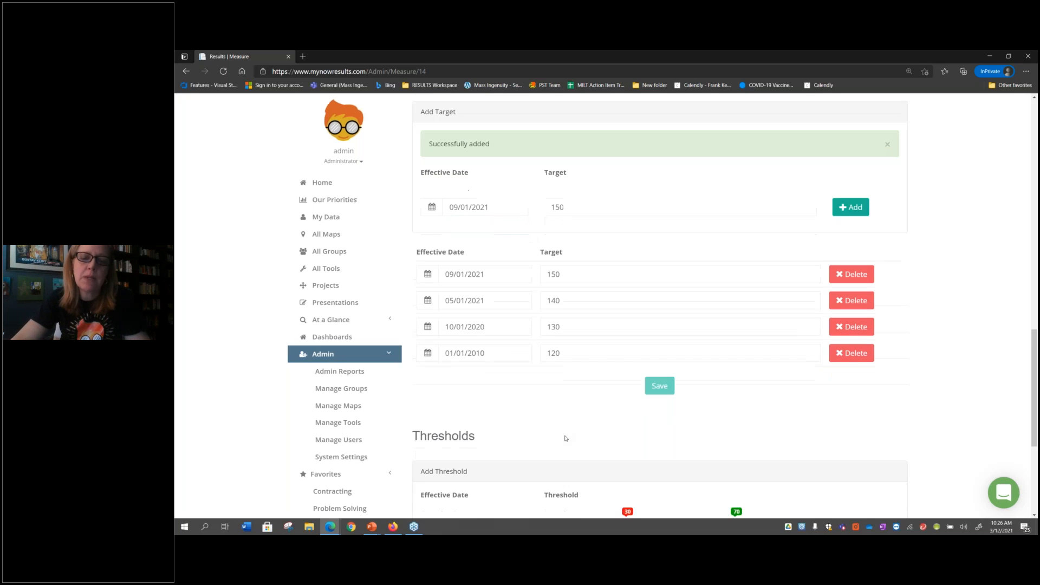
pyautogui.scroll(-1, 560, 366)
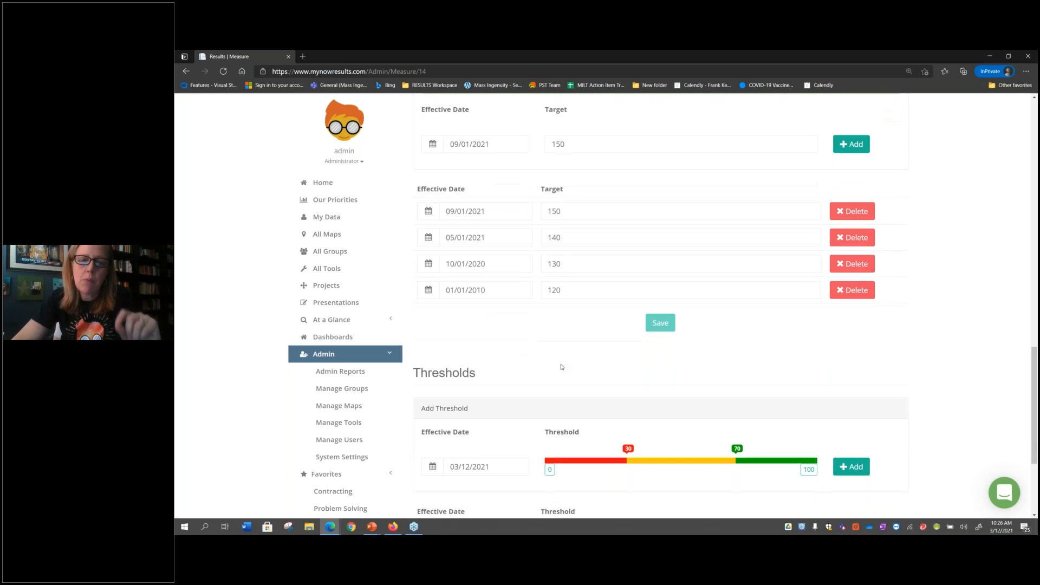
pyautogui.scroll(-2, 562, 366)
pyautogui.scroll(-1, 514, 341)
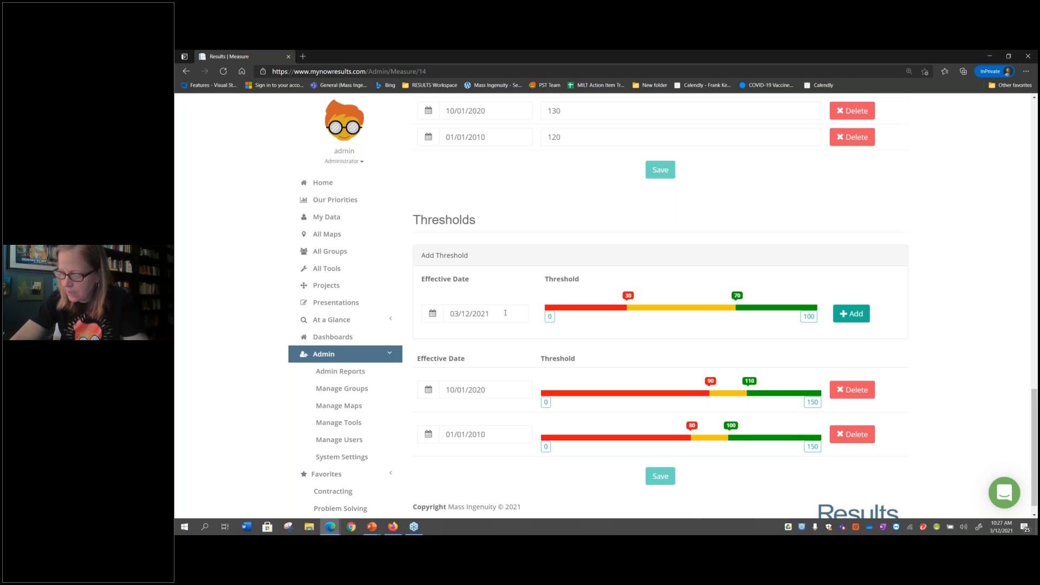
# Open the Employee Engagement % measure from My Data and examine its chart
pyautogui.click(328, 183)
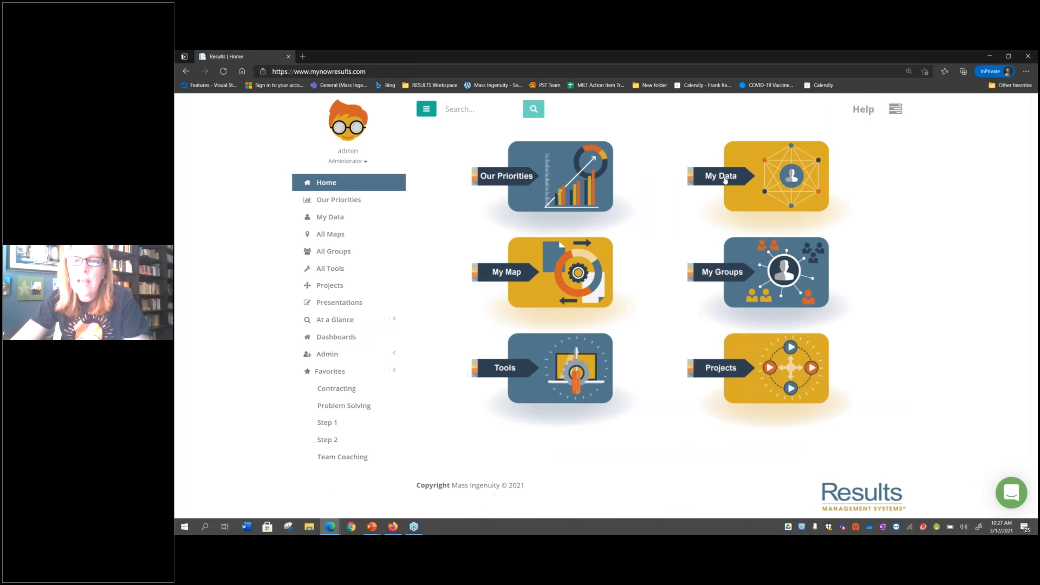
pyautogui.click(725, 181)
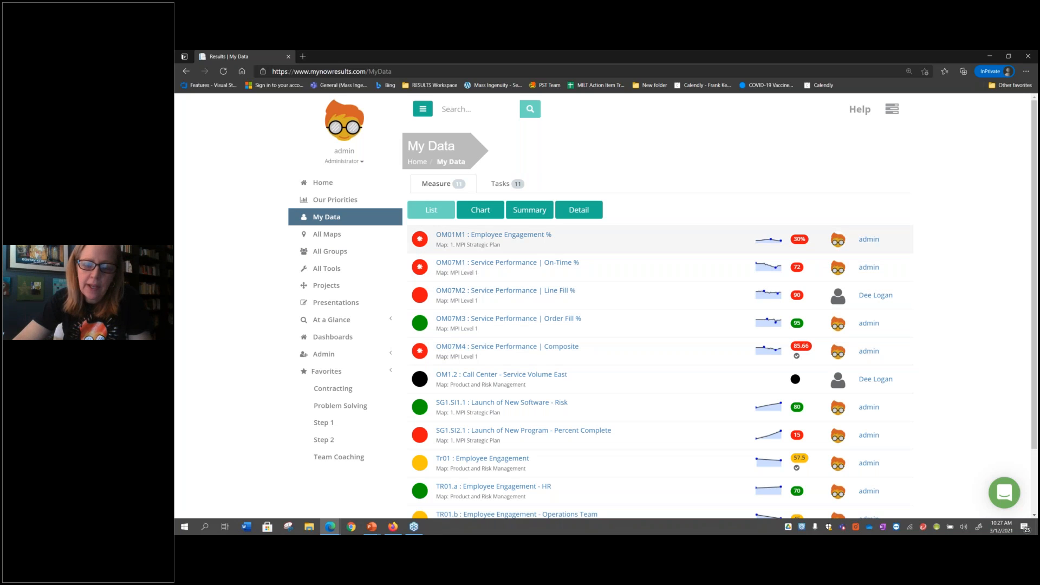
pyautogui.click(494, 234)
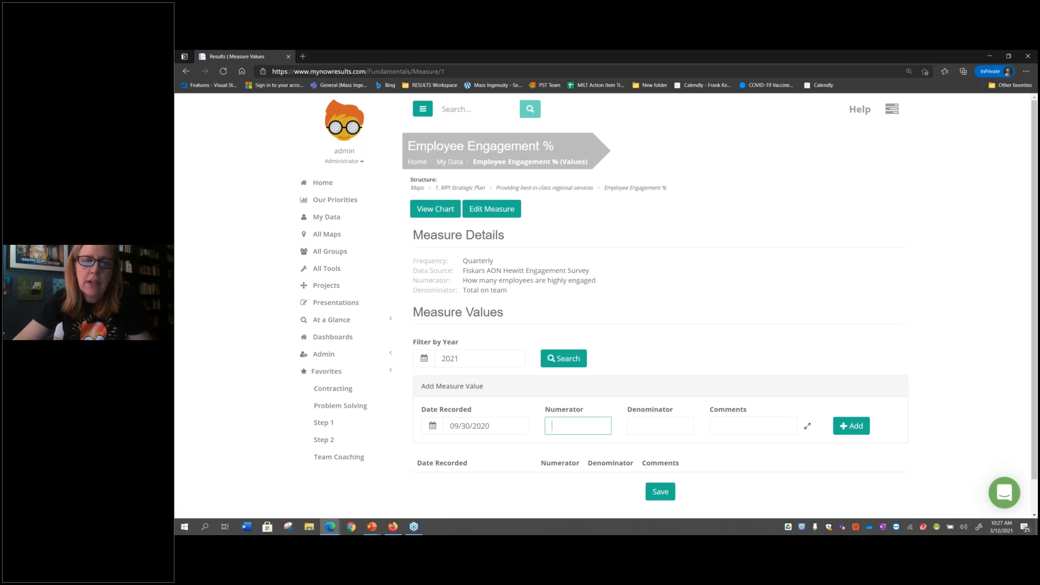
pyautogui.click(432, 211)
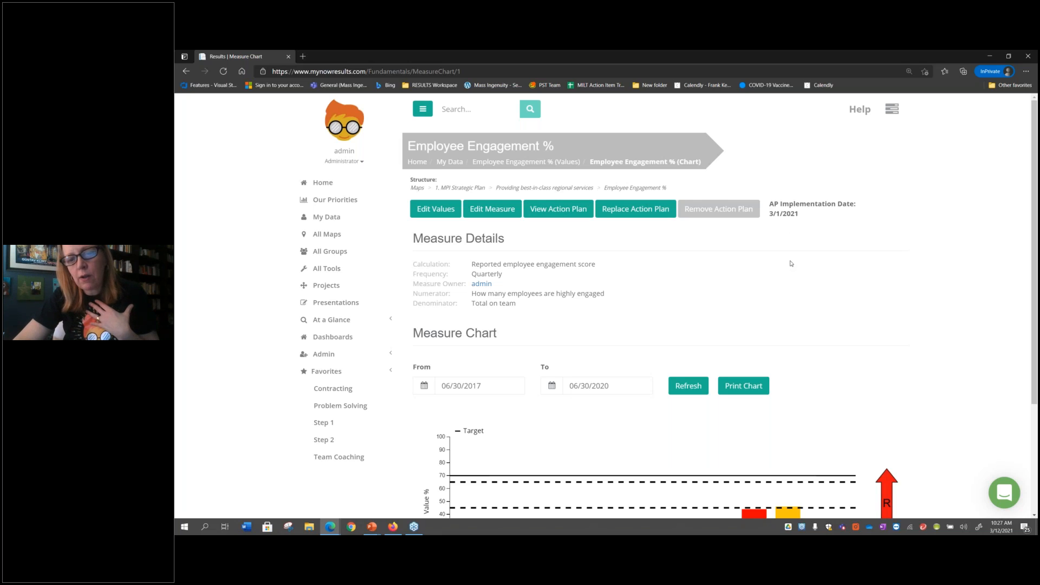
pyautogui.scroll(-1, 790, 263)
pyautogui.scroll(-1, 790, 263)
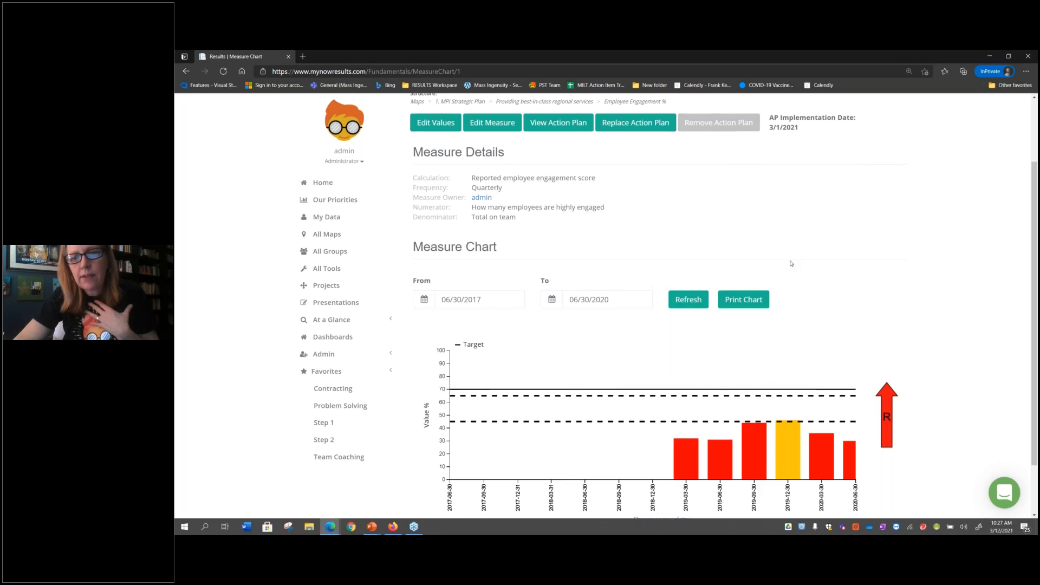
# Open the action plan replacement for Employee Engagement %, check its implementation date calendar, and close it without uploading a file
pyautogui.scroll(1, 794, 243)
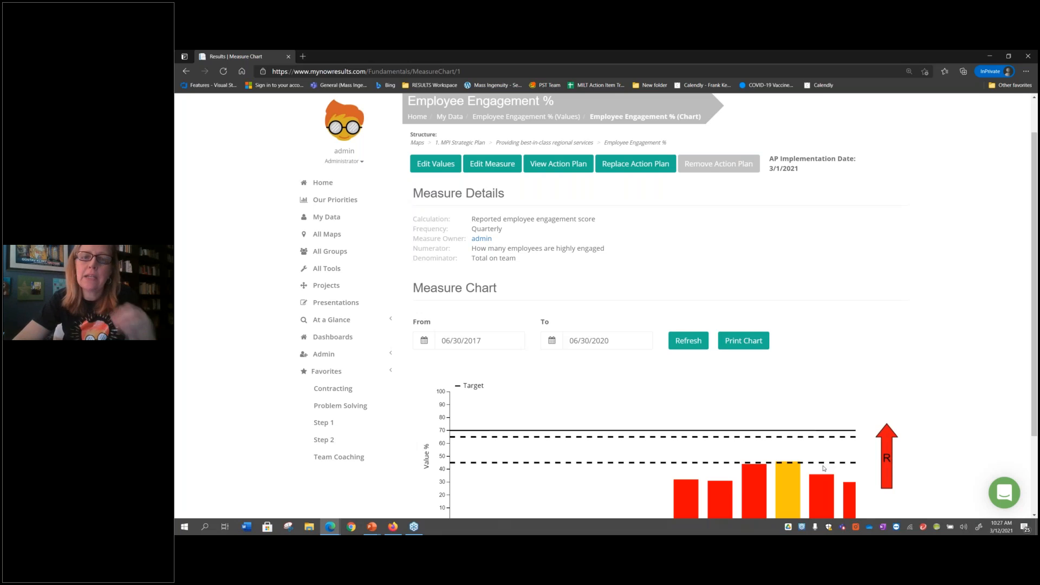
pyautogui.click(623, 169)
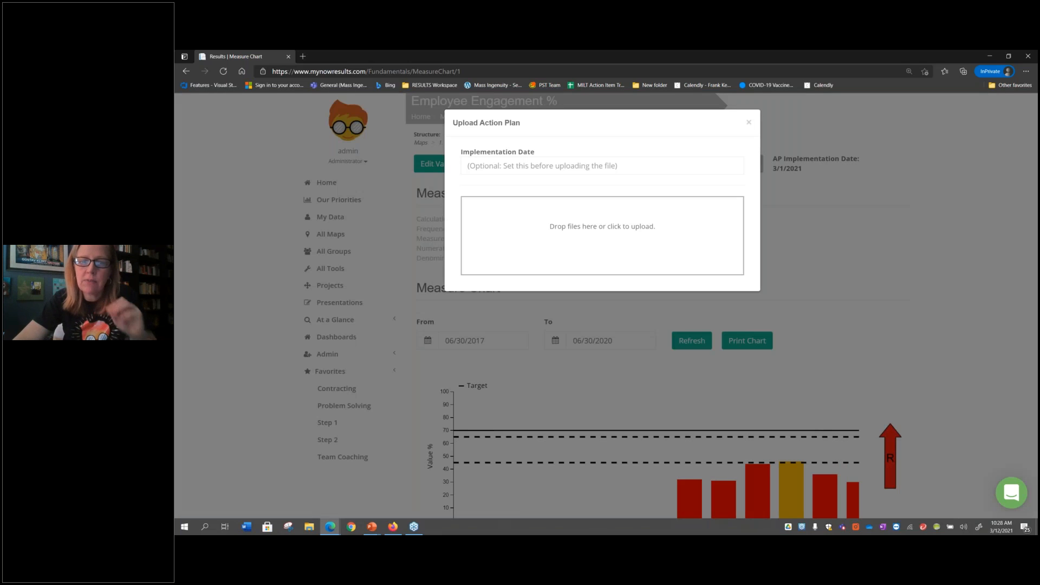
pyautogui.click(499, 166)
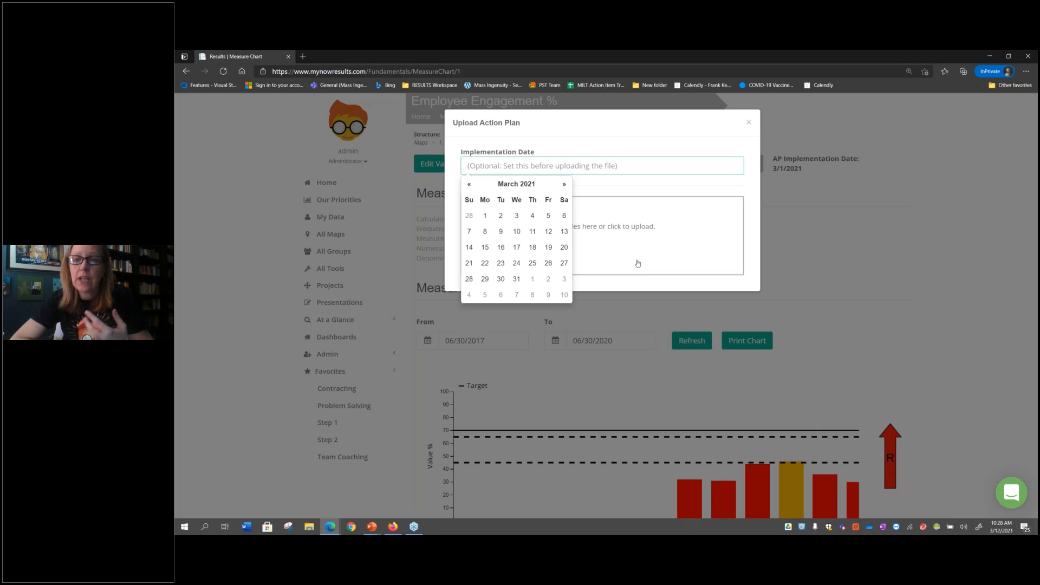
pyautogui.click(749, 123)
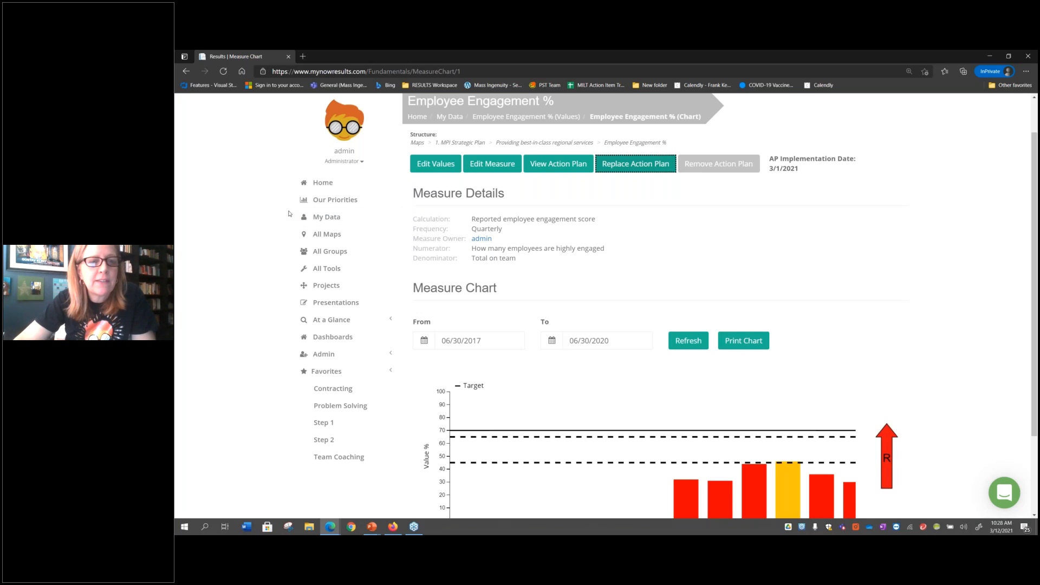
# Open the MPI Level 1 process measures from All Maps and find the NPD Pipeline Volume Accuracy chart under Defining Product Opportunities
pyautogui.click(324, 183)
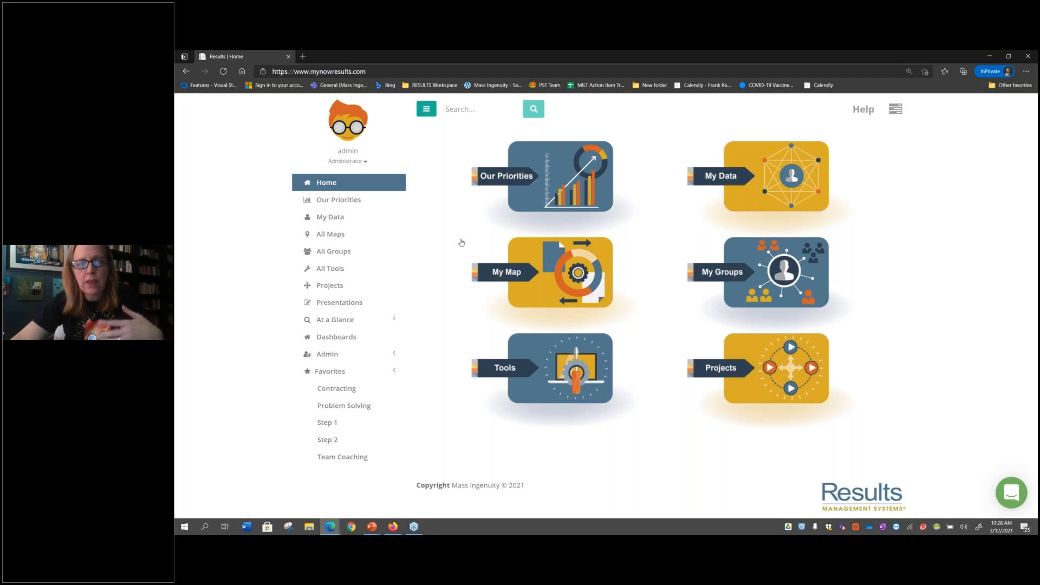
pyautogui.click(358, 234)
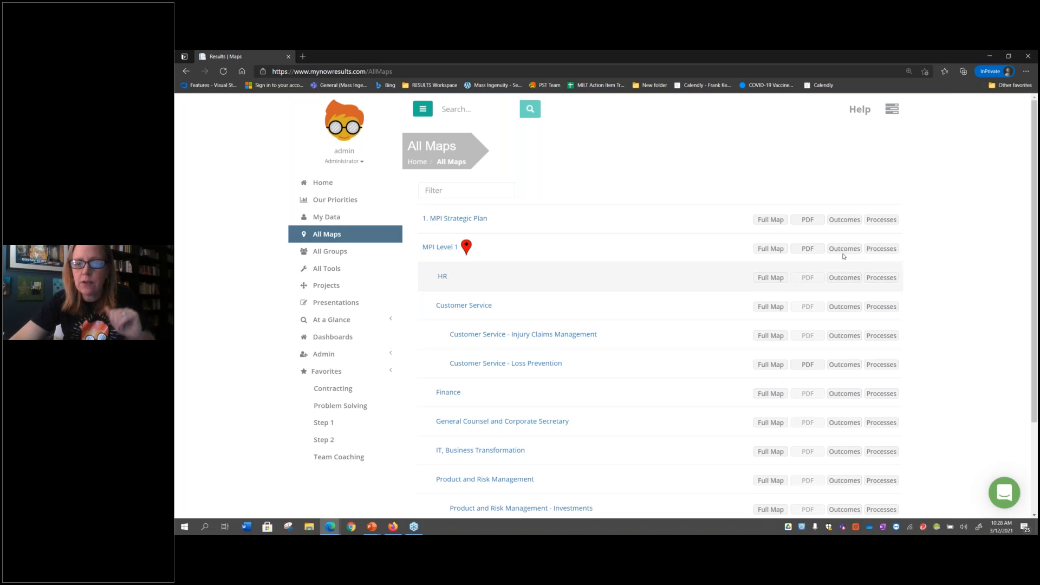
pyautogui.click(886, 249)
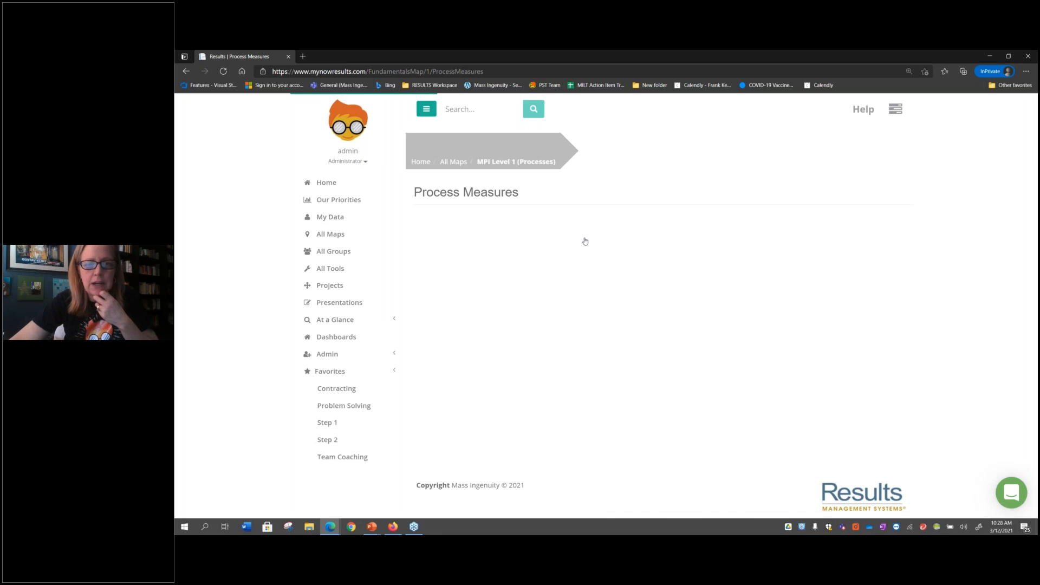
pyautogui.click(469, 272)
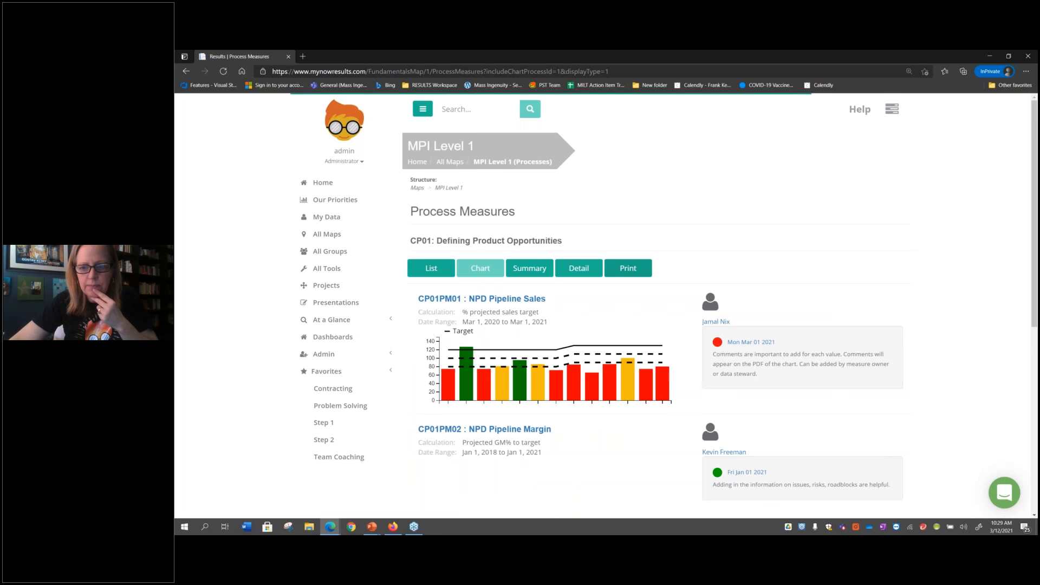
pyautogui.scroll(-1, 631, 270)
pyautogui.scroll(-4, 497, 391)
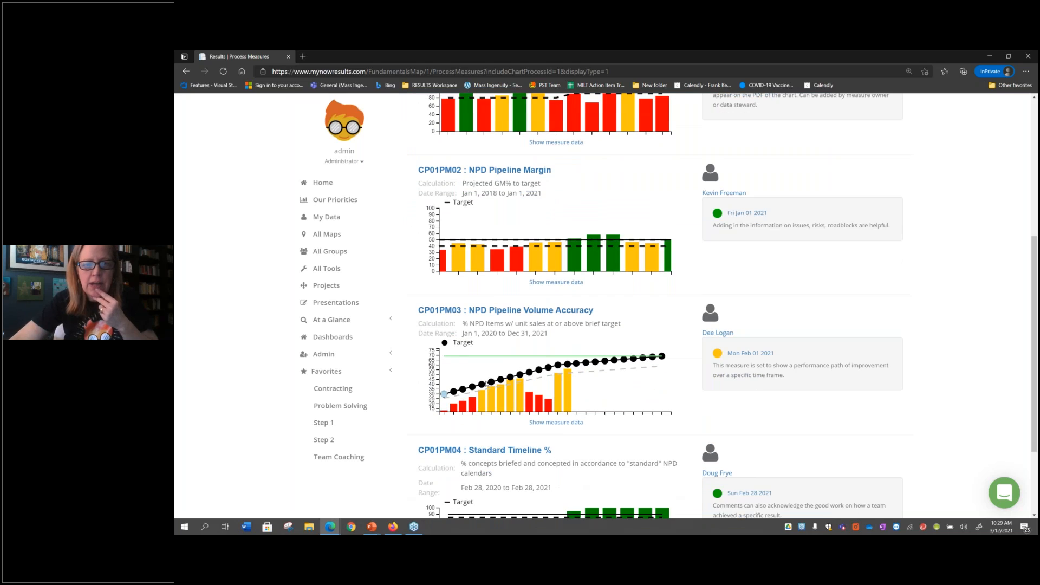
pyautogui.moveTo(641, 357)
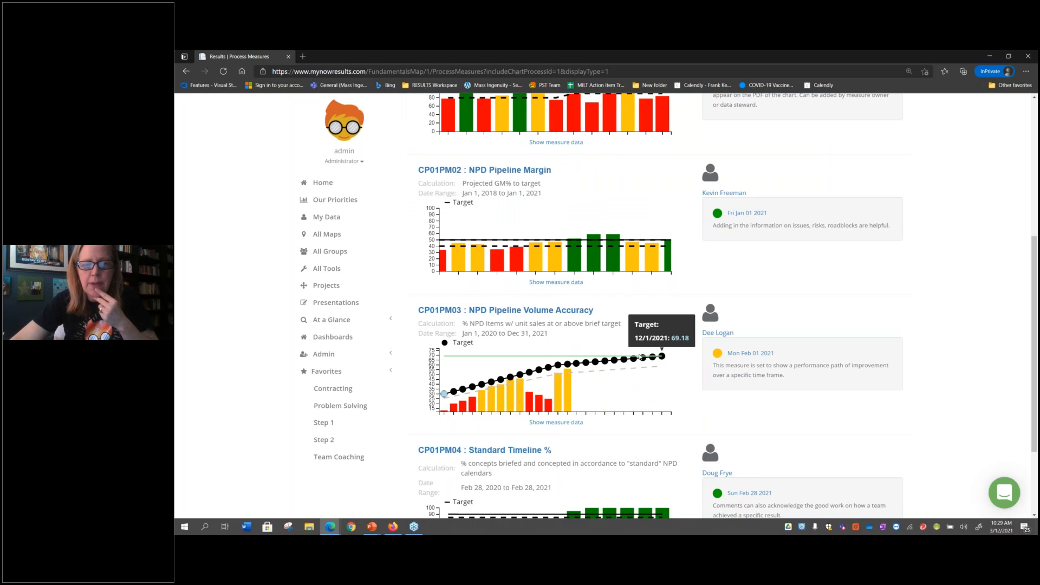
# Open the NPD Pipeline Volume Accuracy measure for editing, enable display of the secondary performance plan, and save the change
pyautogui.click(585, 312)
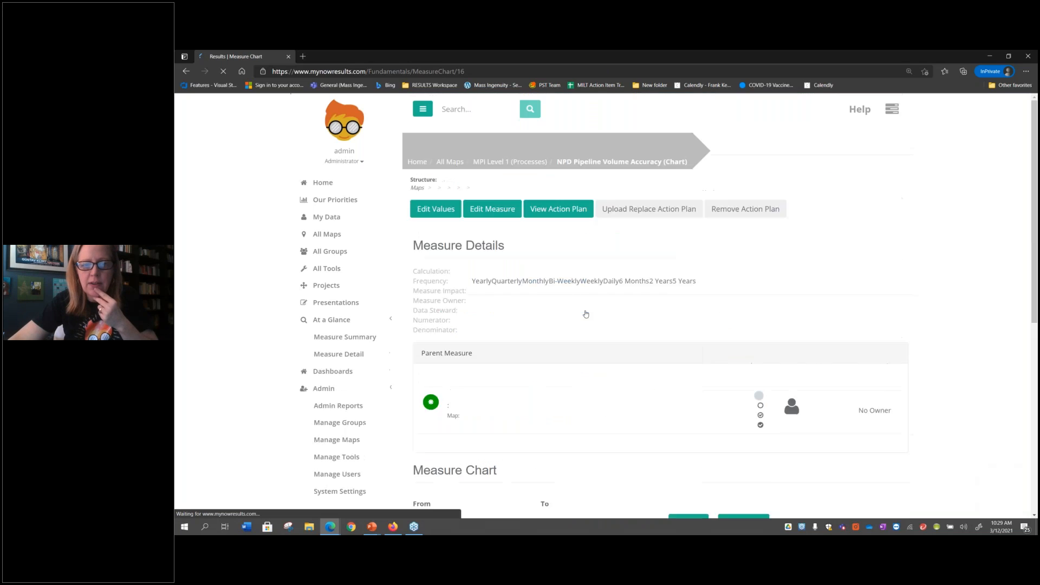
pyautogui.click(476, 210)
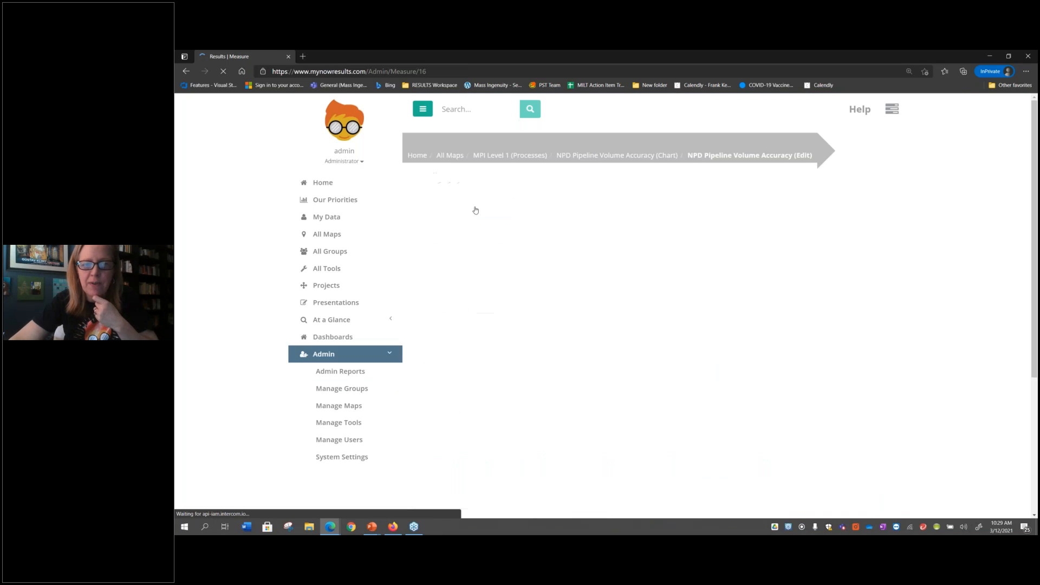
pyautogui.scroll(-7, 482, 369)
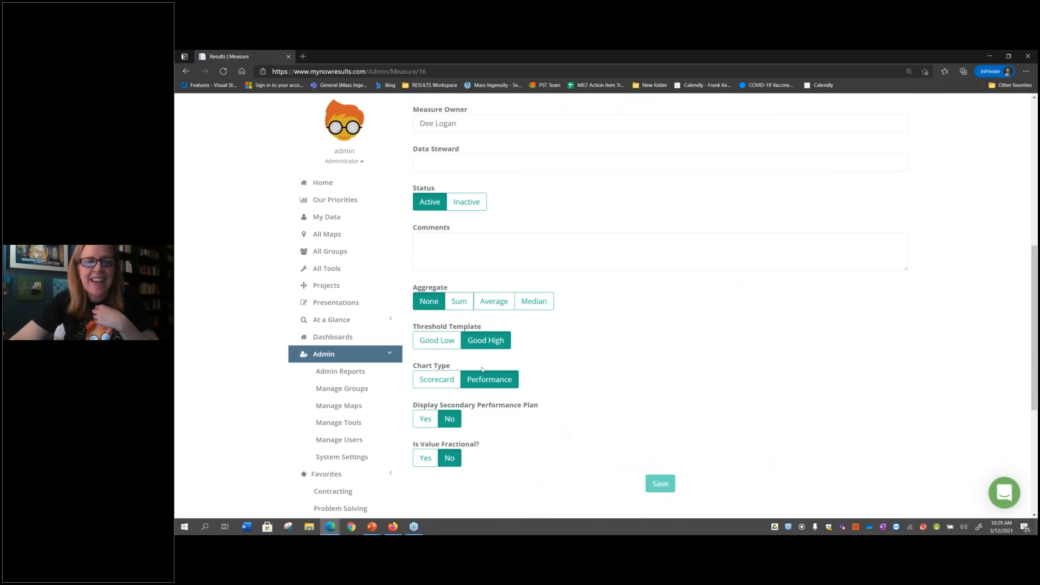
pyautogui.click(425, 421)
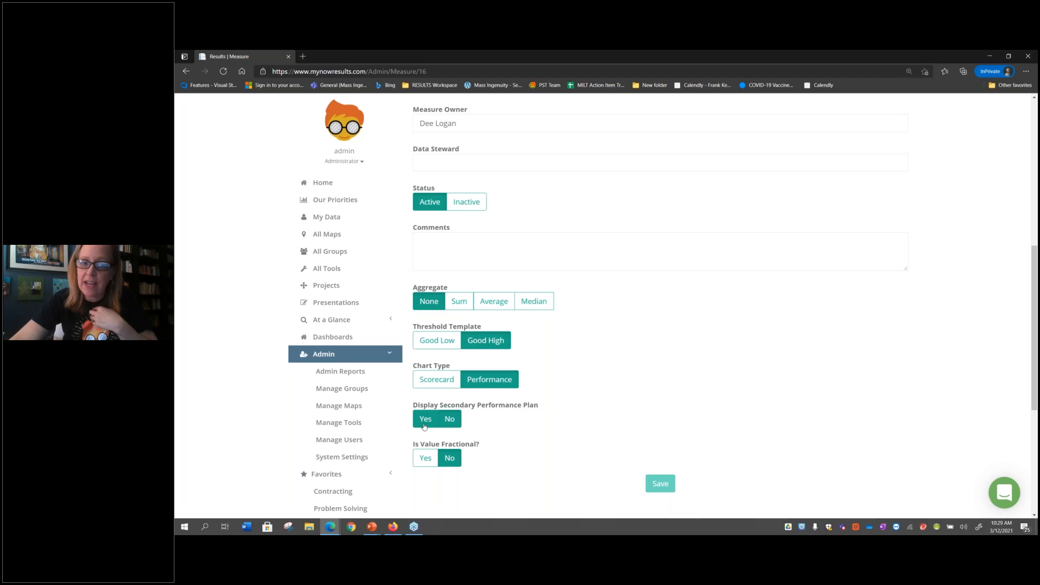
pyautogui.scroll(-2, 549, 471)
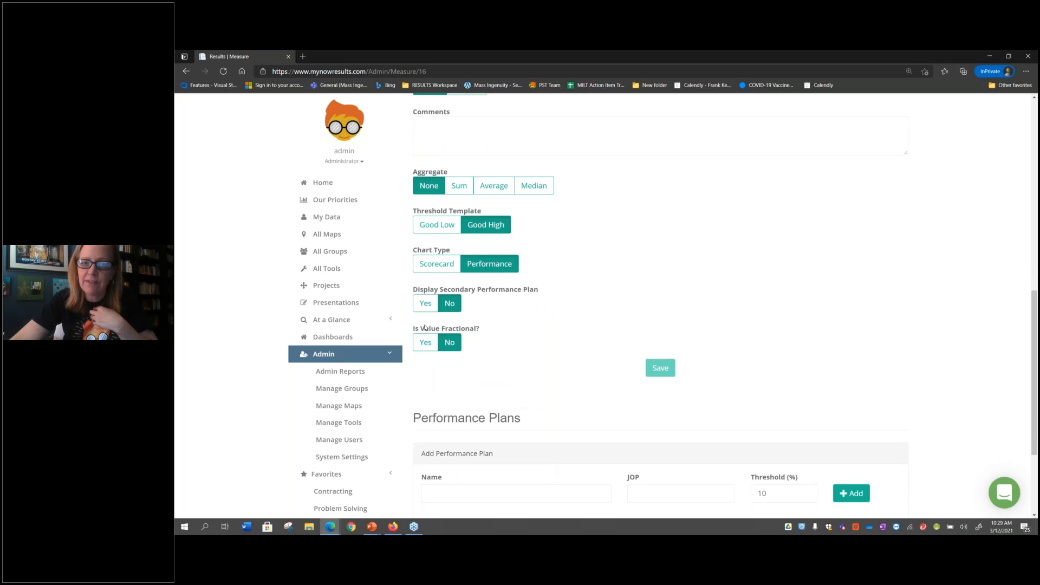
pyautogui.click(425, 303)
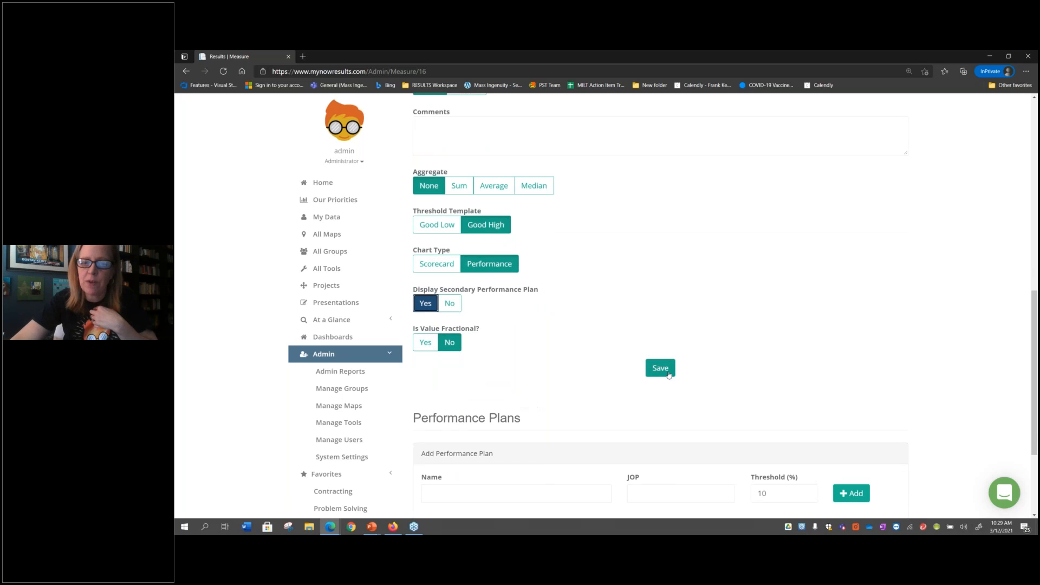
pyautogui.scroll(-2, 573, 401)
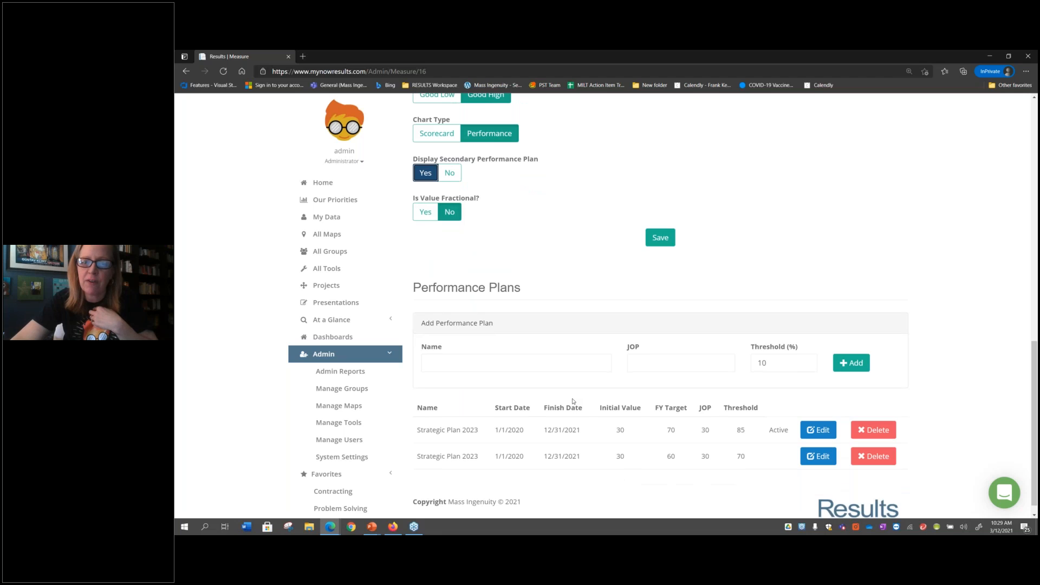
pyautogui.scroll(1, 596, 357)
pyautogui.click(661, 287)
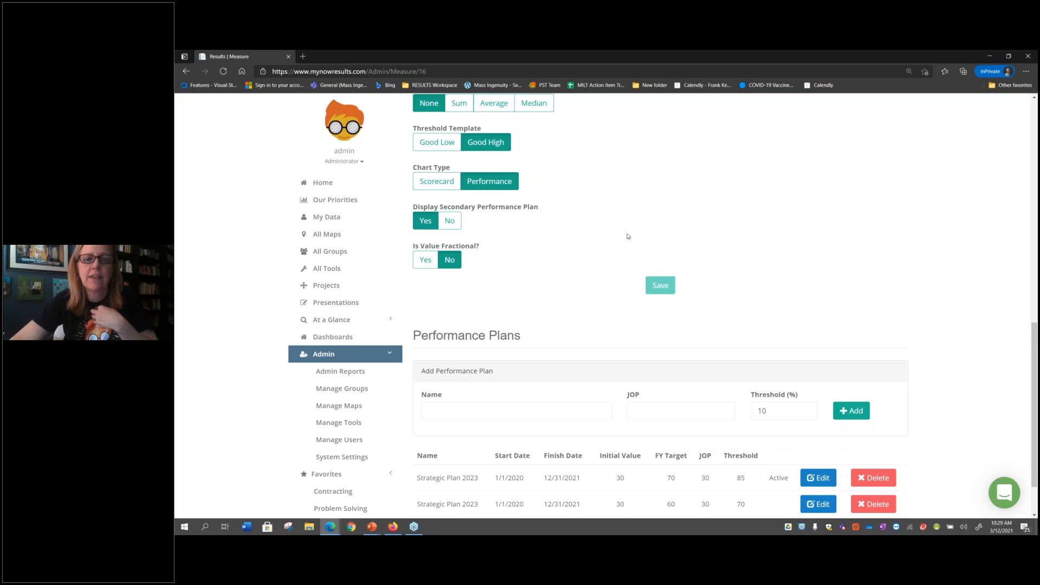
# View the NPD Pipeline Volume Accuracy chart and inspect the secondary performance plan's December 2021 target
pyautogui.scroll(3, 596, 228)
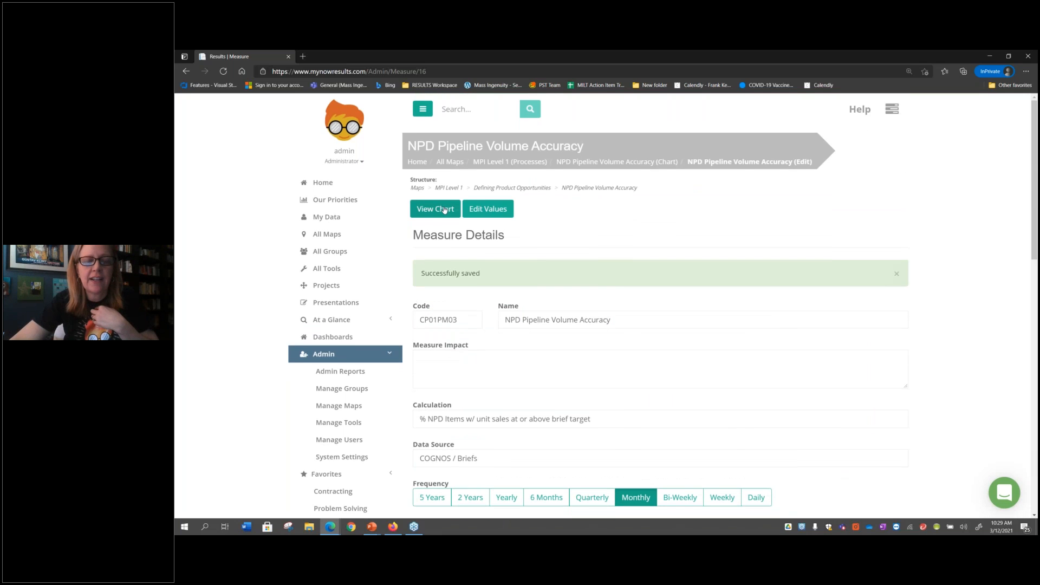
pyautogui.click(444, 210)
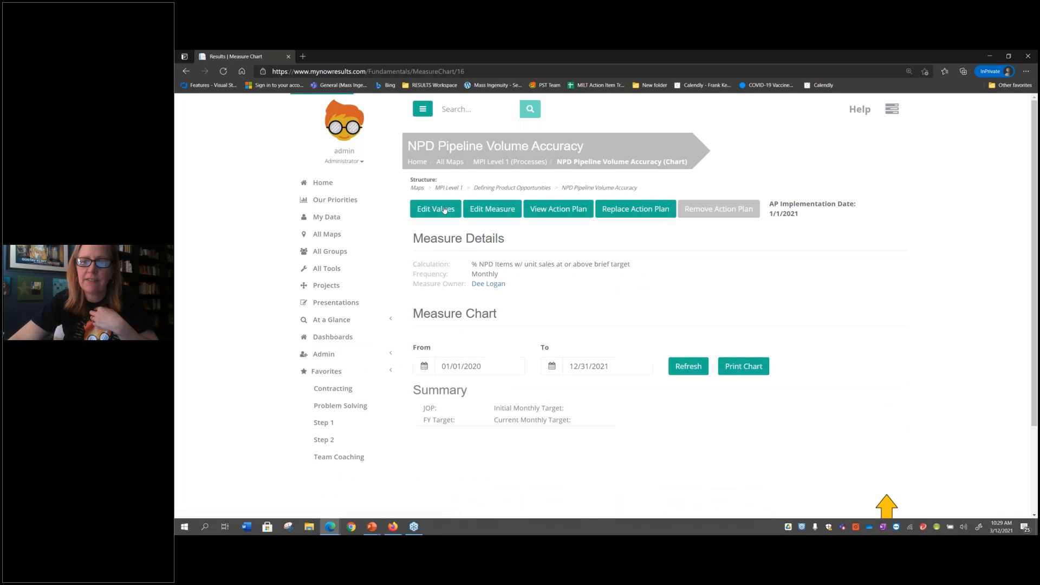
pyautogui.scroll(-3, 537, 389)
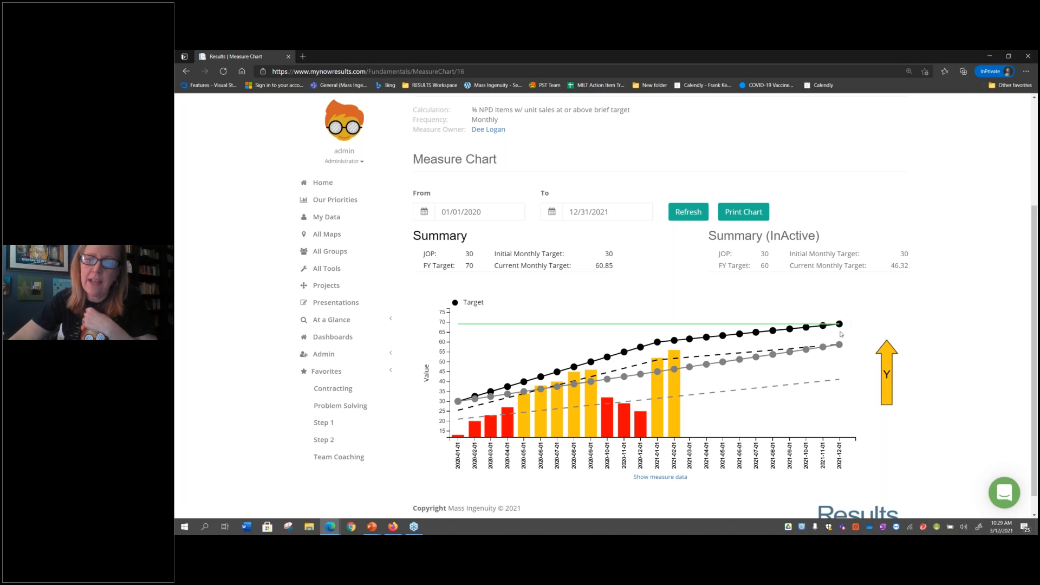
pyautogui.moveTo(841, 345)
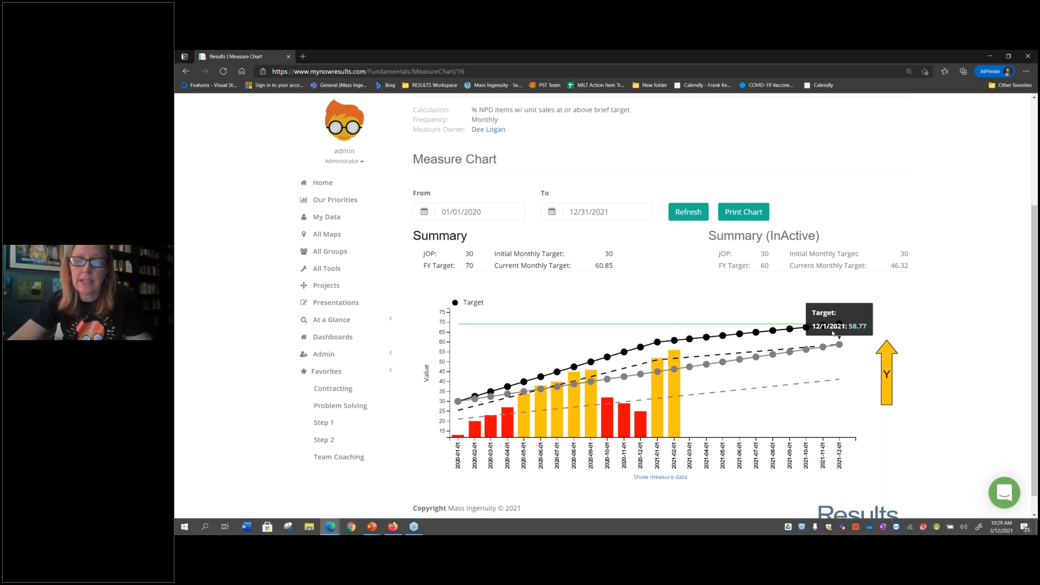
# Edit the NPD Pipeline Volume Accuracy measure to use the Scorecard chart type and save the change
pyautogui.scroll(3, 520, 212)
pyautogui.click(513, 210)
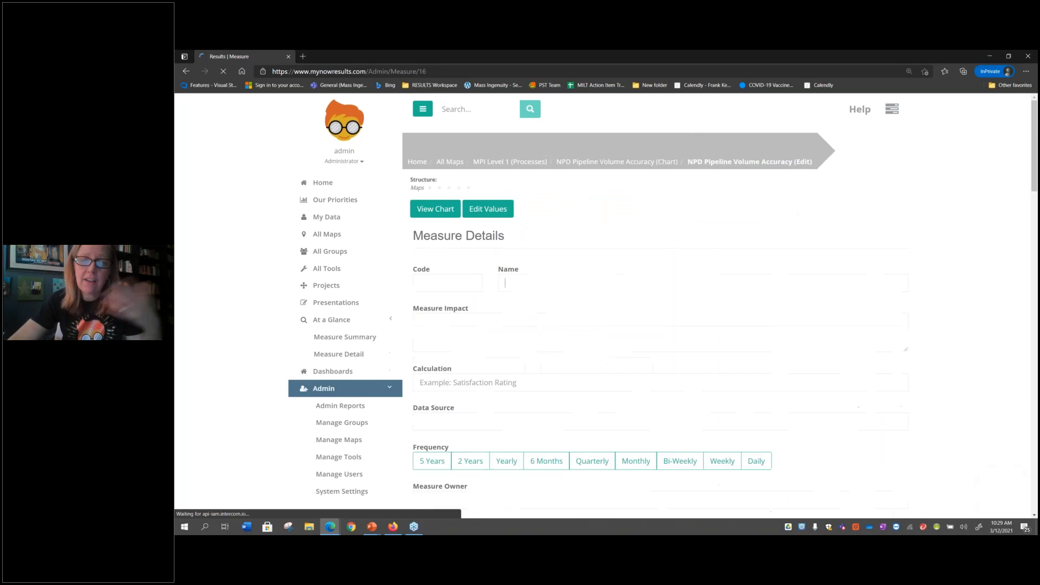
pyautogui.scroll(-4, 534, 311)
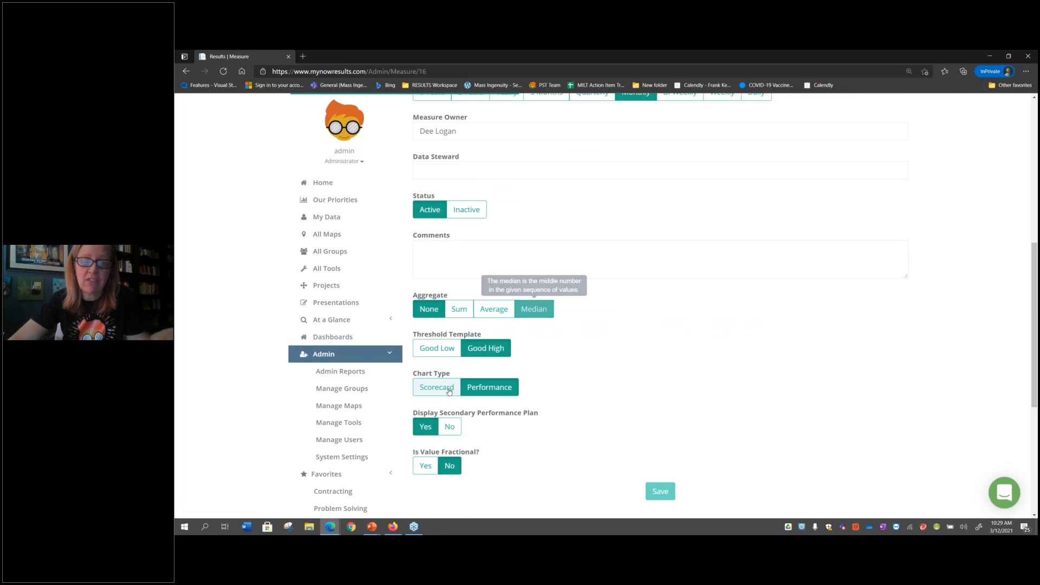
pyautogui.rightClick(448, 388)
pyautogui.click(448, 388)
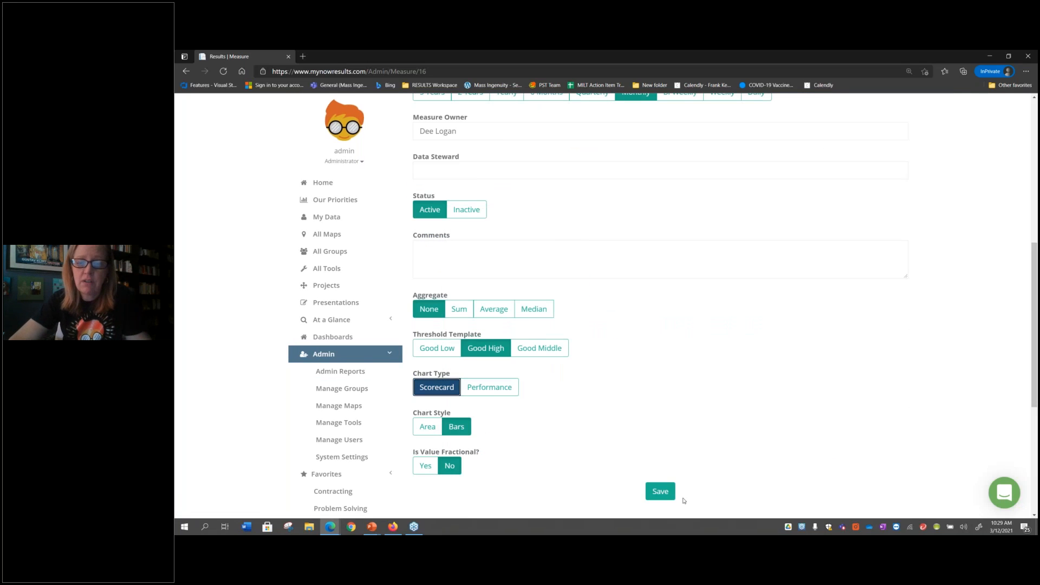
pyautogui.click(670, 490)
# View the measure's chart again to examine its target and threshold lines in scorecard form
pyautogui.scroll(6, 694, 379)
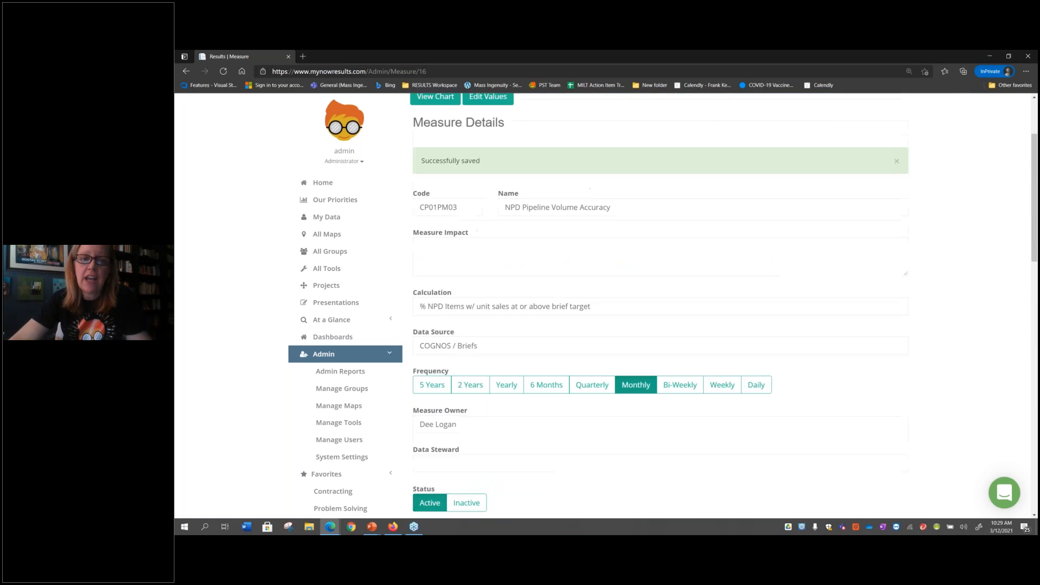
pyautogui.click(440, 175)
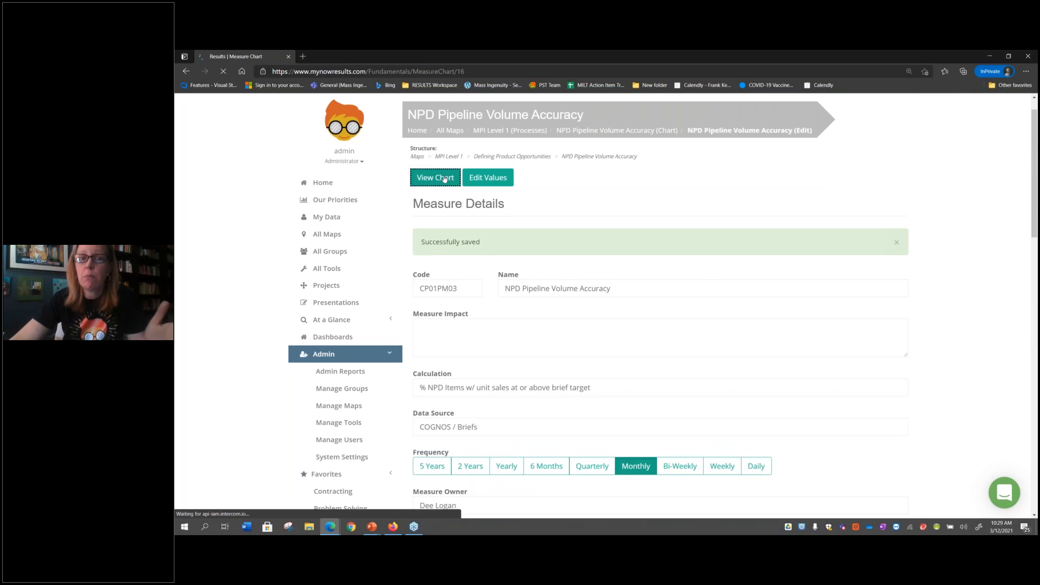
pyautogui.scroll(-3, 508, 332)
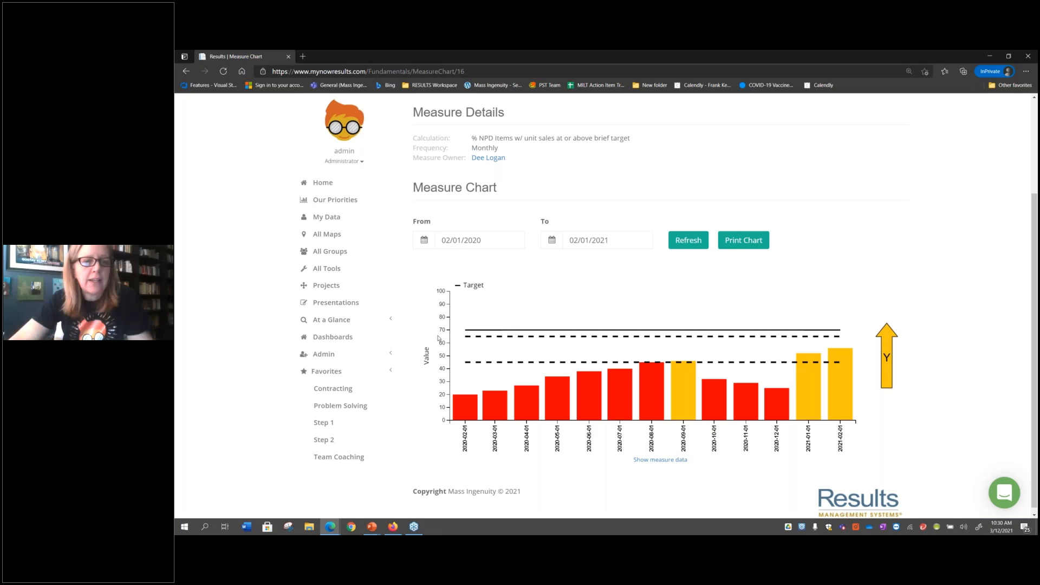
# Filter the Projects list by Active status and open the SI06: Develop / Implement Quality Program Enhancements project
pyautogui.click(342, 281)
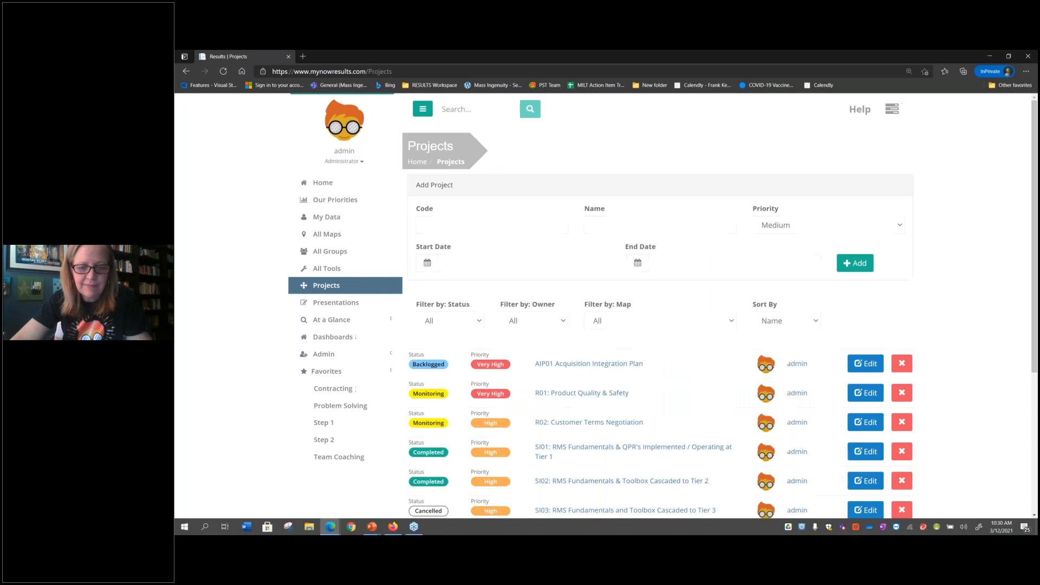
pyautogui.click(469, 323)
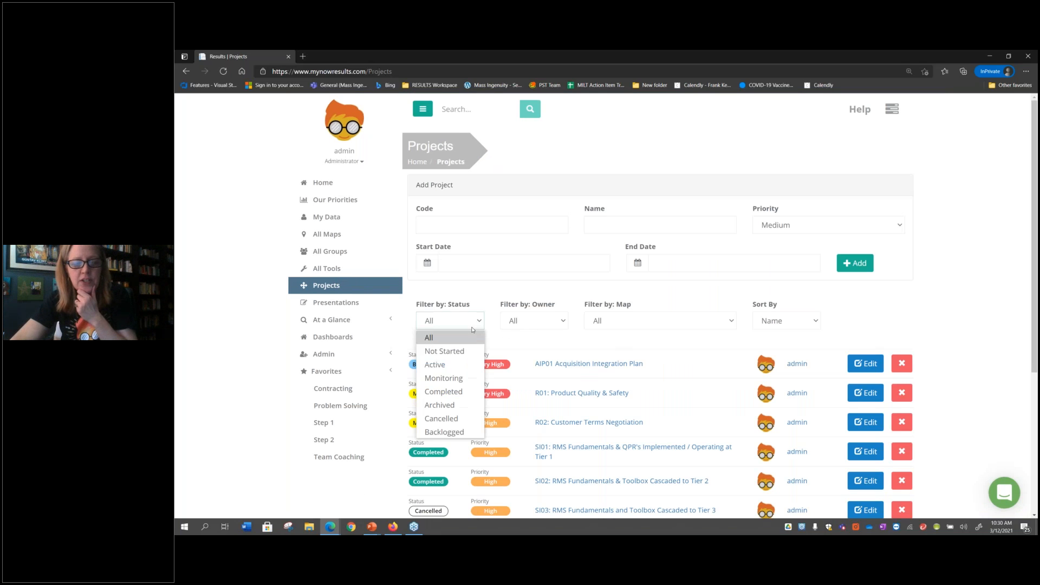
pyautogui.click(459, 364)
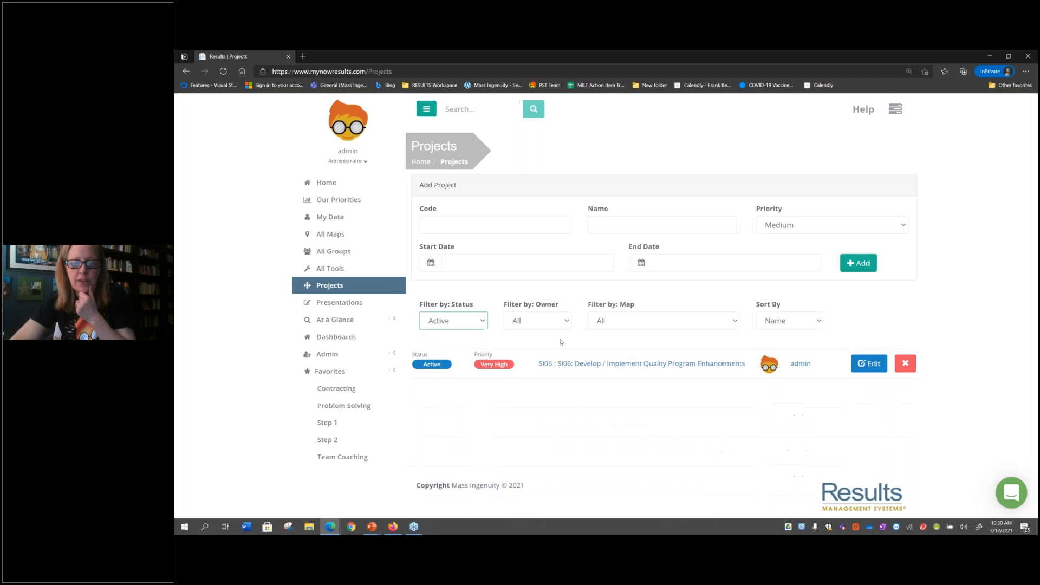
pyautogui.click(714, 364)
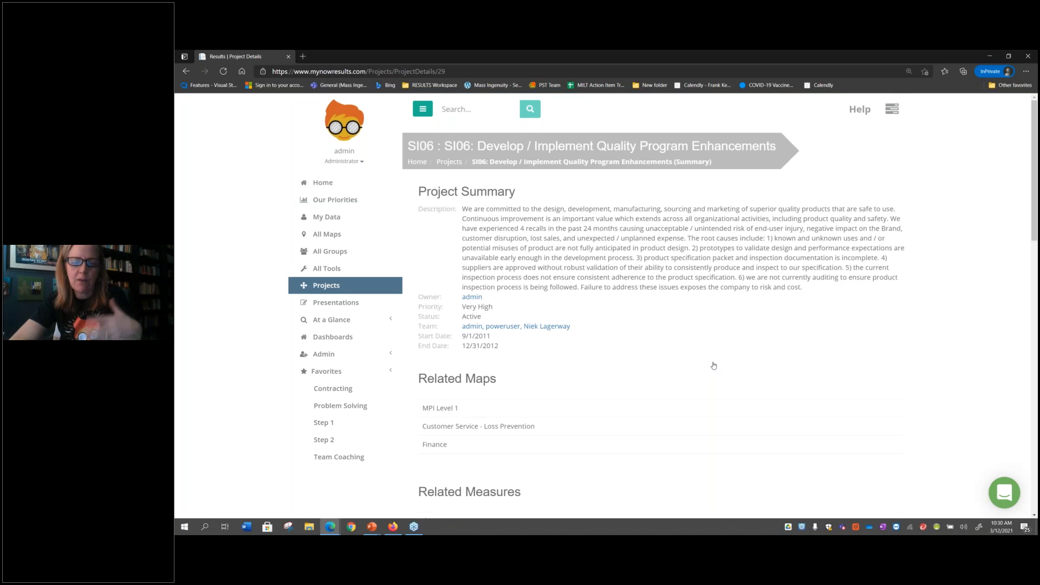
# Review the SI06 project's related maps, related measures, status entries, files and goals
pyautogui.scroll(-2, 714, 366)
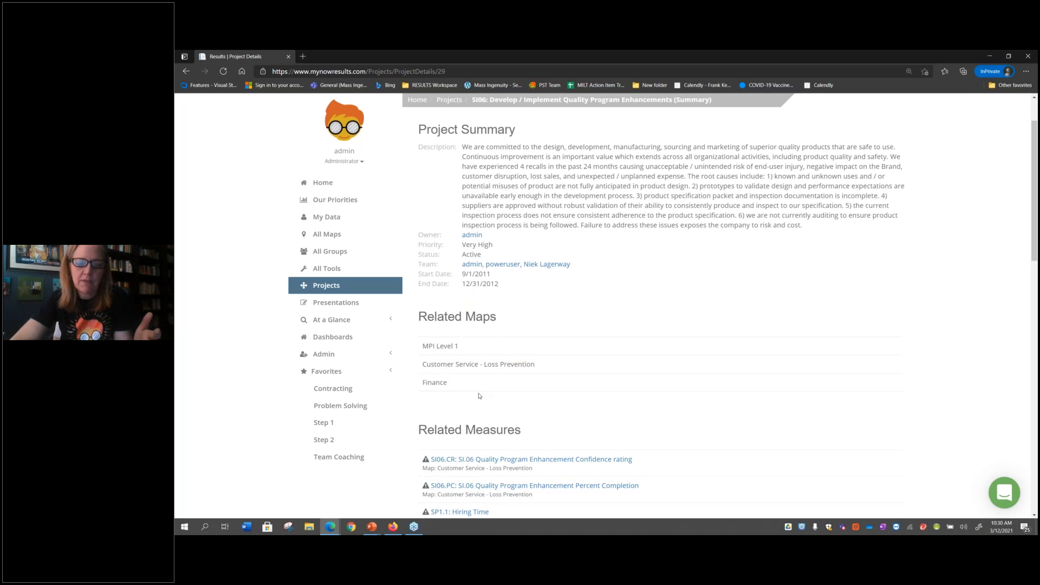
pyautogui.scroll(-2, 479, 380)
pyautogui.moveTo(480, 381); pyautogui.dragTo(516, 431)
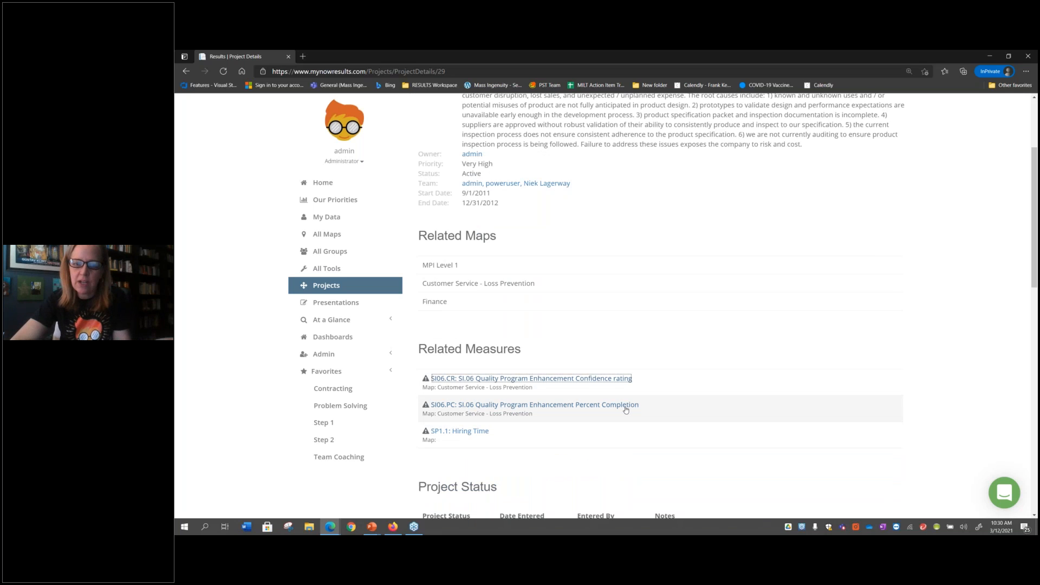
pyautogui.scroll(-5, 622, 406)
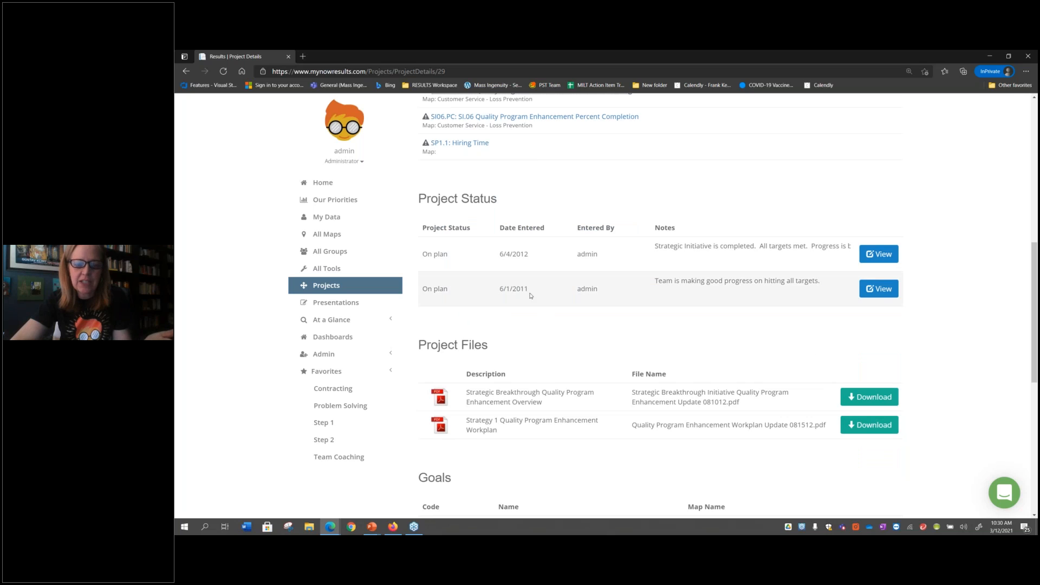
pyautogui.scroll(-2, 530, 295)
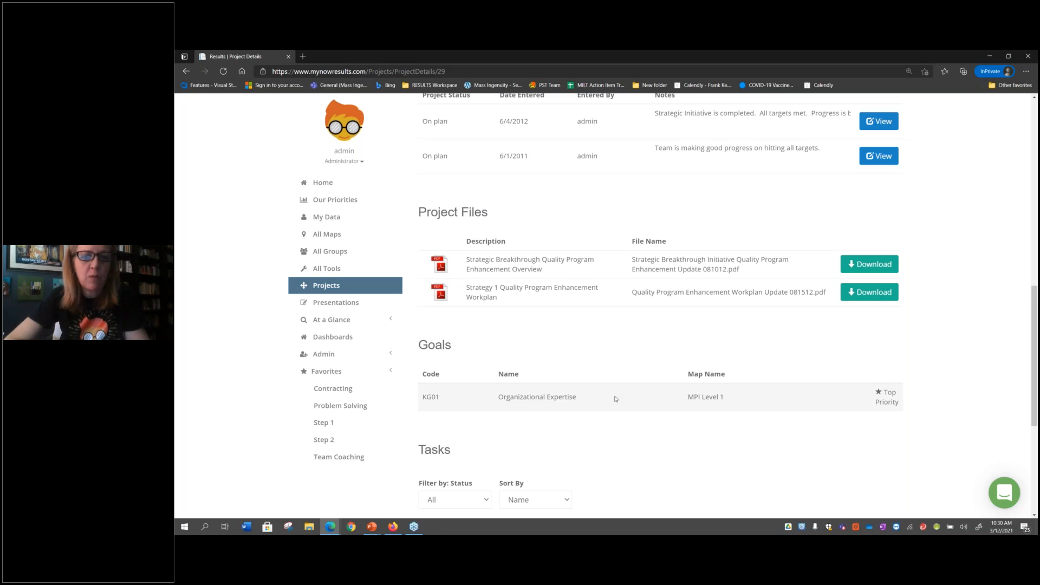
# Switch to the Power BI Summary Table Dashboard, preview a measure's chart from the table and highlight the Next Level Brand Sales row
pyautogui.press('super+Tab')
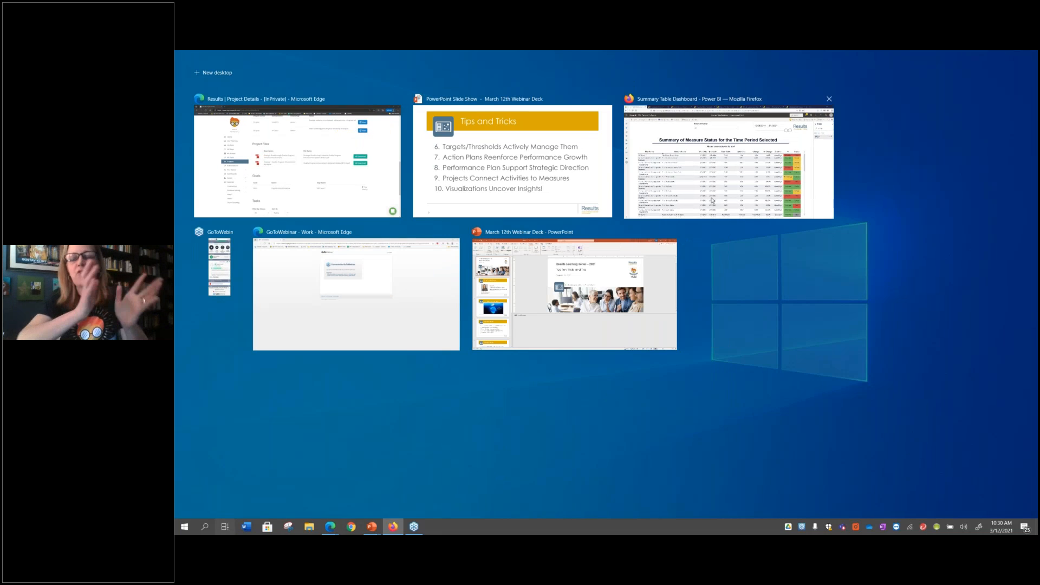
pyautogui.click(712, 201)
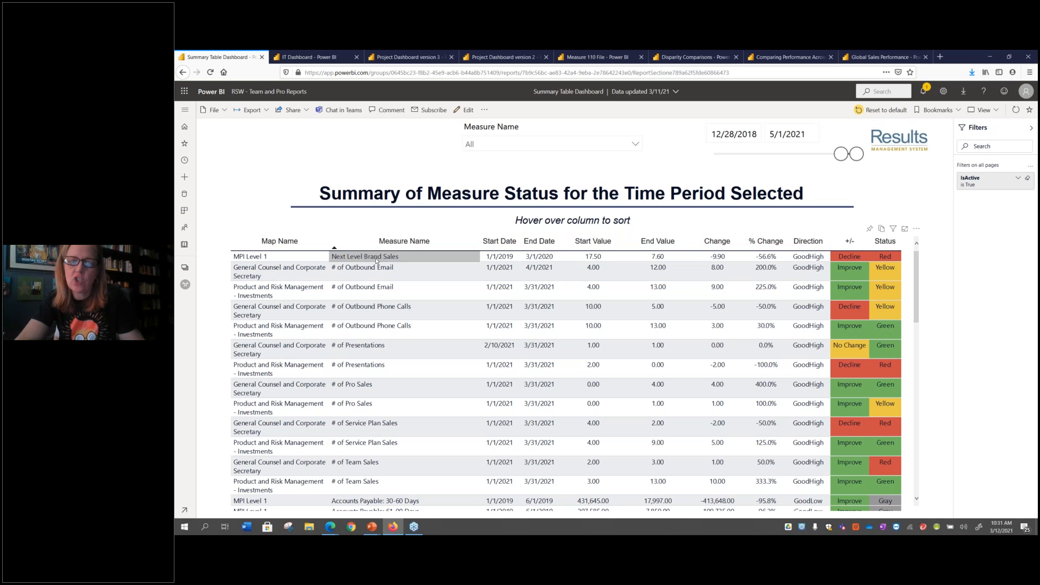
pyautogui.moveTo(376, 260)
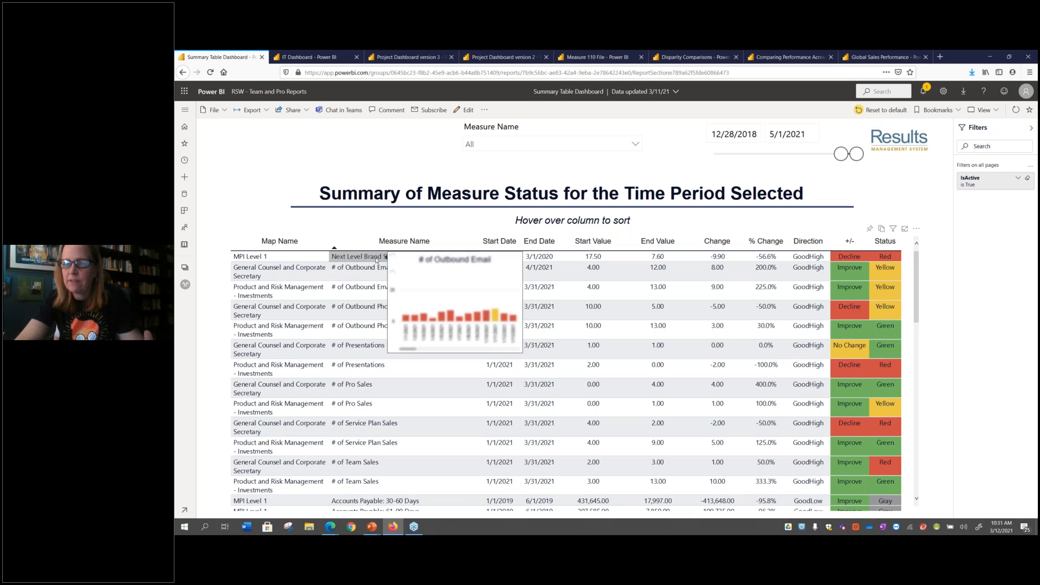
pyautogui.click(377, 260)
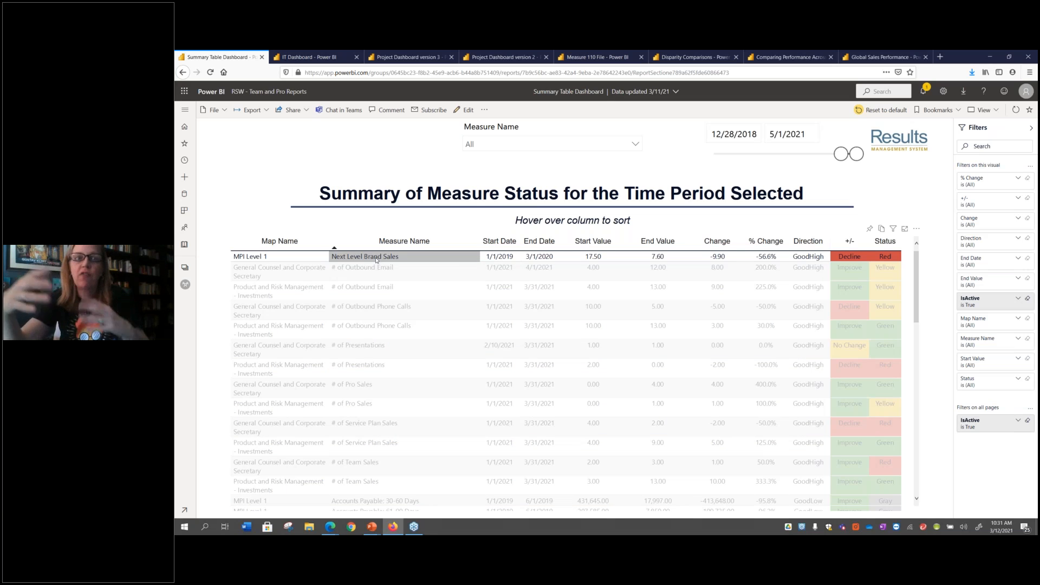
# Look through the IT Dashboard, Project Dashboard version 3, Project Dashboard version 2 and Measure 110 File reports
pyautogui.click(336, 63)
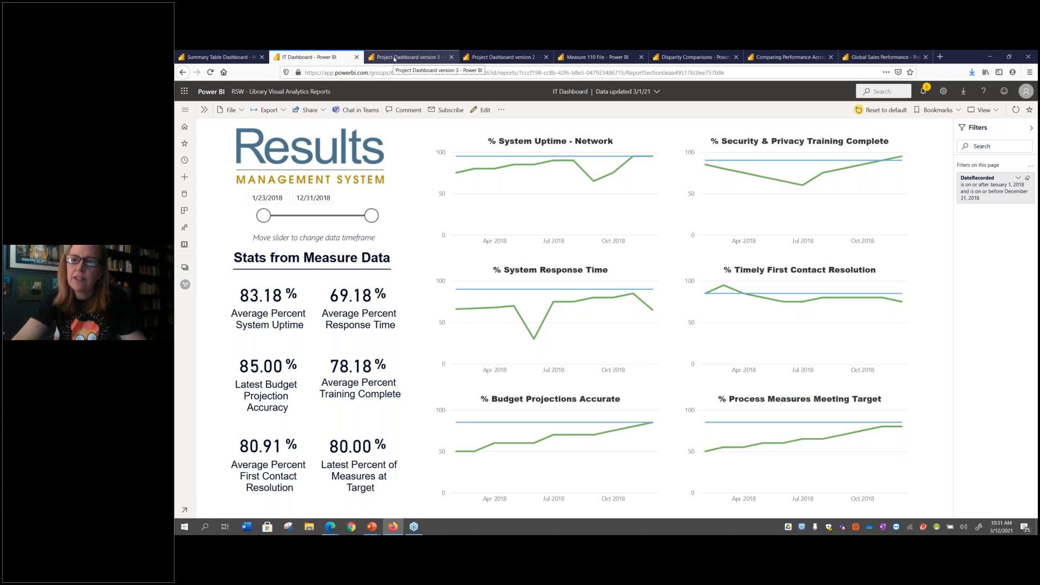
pyautogui.click(393, 58)
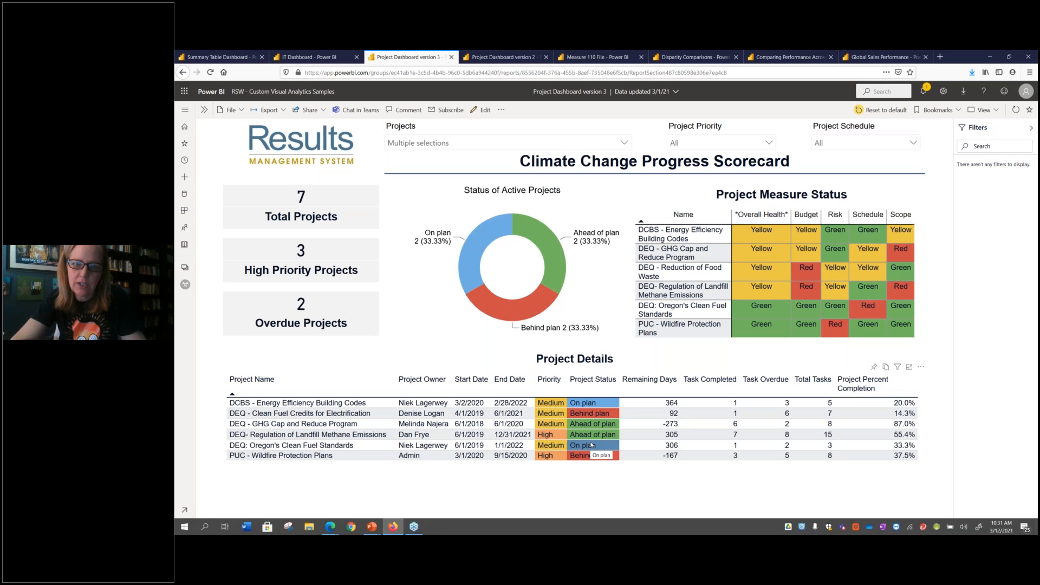
pyautogui.click(527, 58)
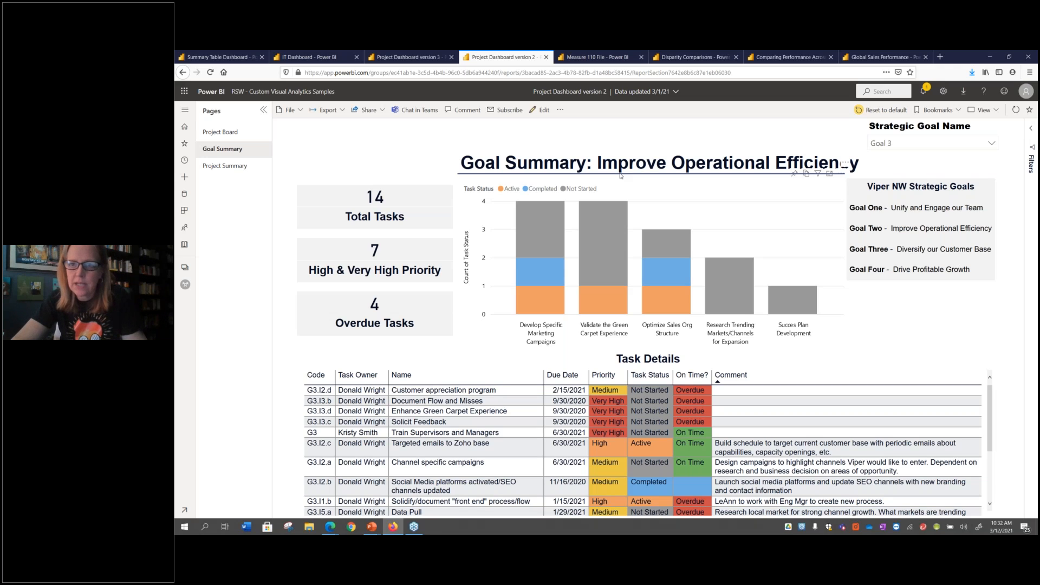
pyautogui.click(603, 58)
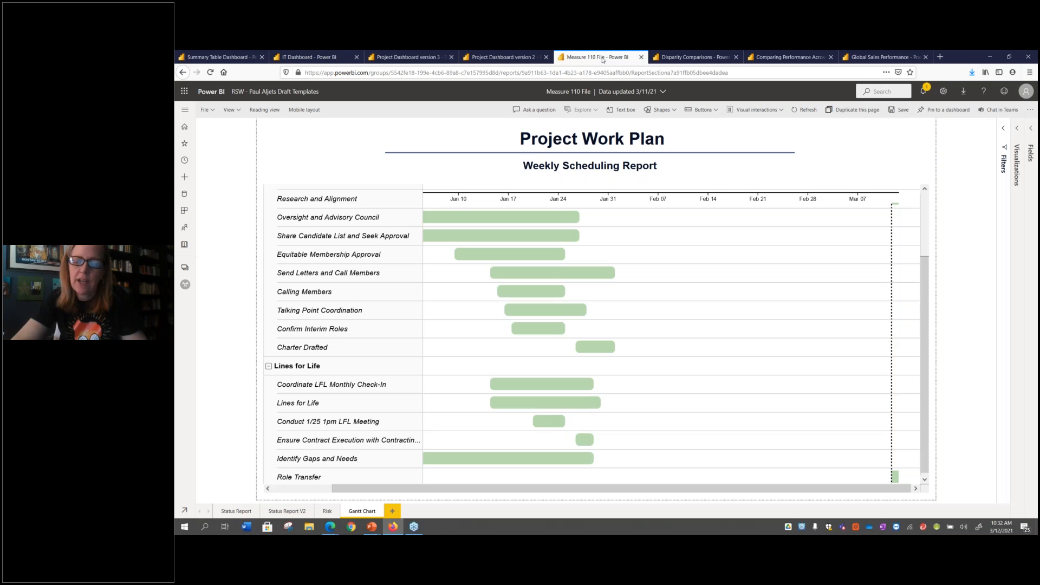
# Examine the 2016 Overall Average in the Disparity Comparisons report and open the report comparing performance across call centers
pyautogui.click(672, 58)
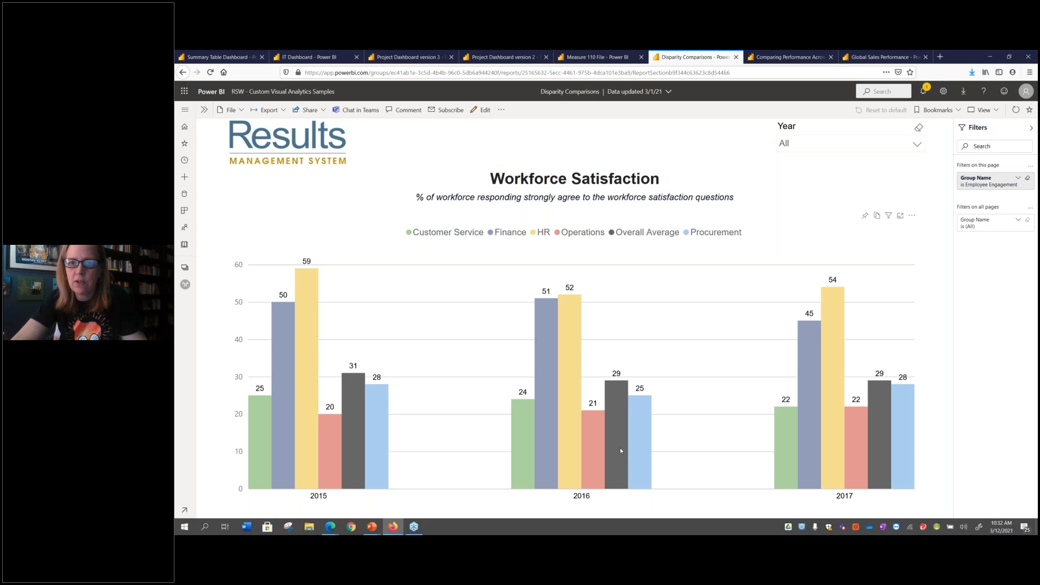
pyautogui.moveTo(620, 451)
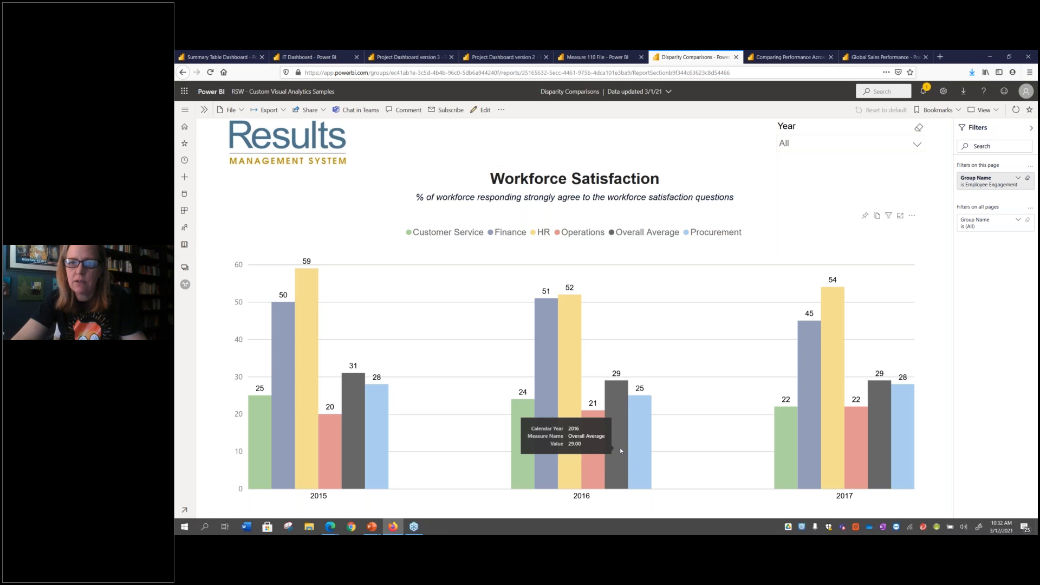
pyautogui.click(784, 59)
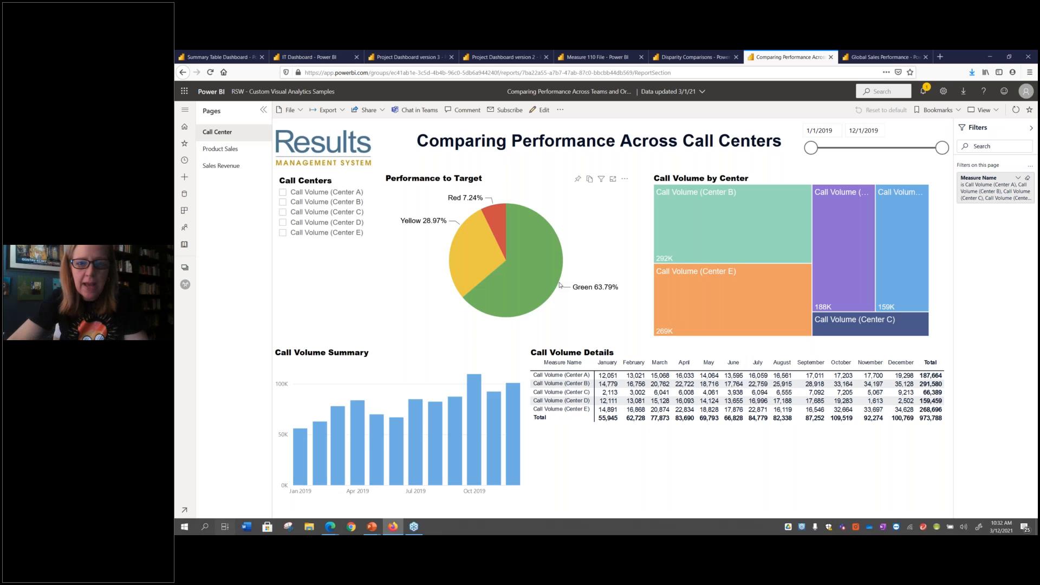
# Switch to the PowerPoint slide show and advance from Tips and Tricks to the Visualizations slide
pyautogui.press('super+Tab')
pyautogui.click(675, 182)
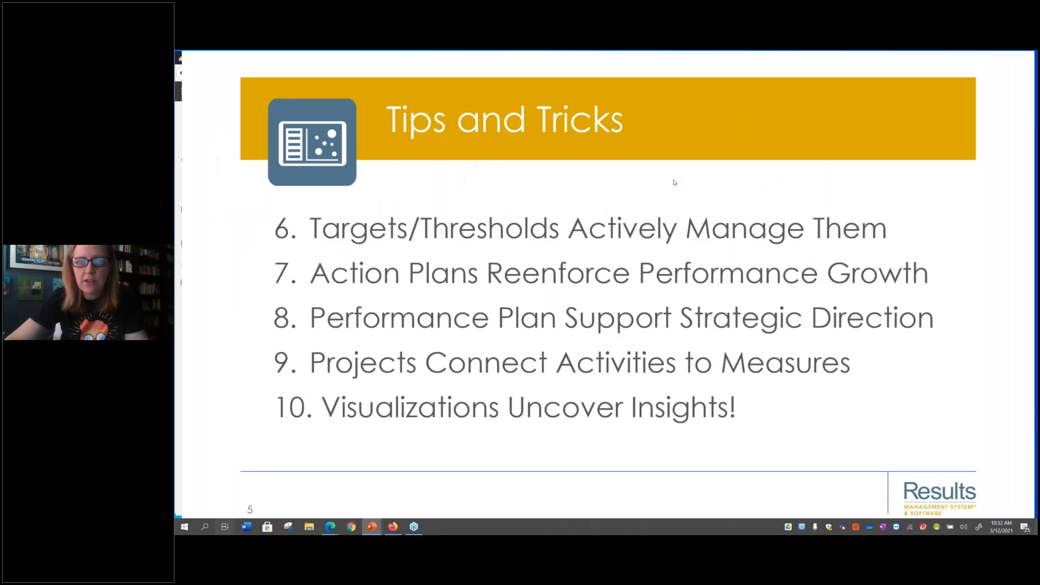
pyautogui.click(674, 182)
pyautogui.press('super+Tab')
pyautogui.click(674, 182)
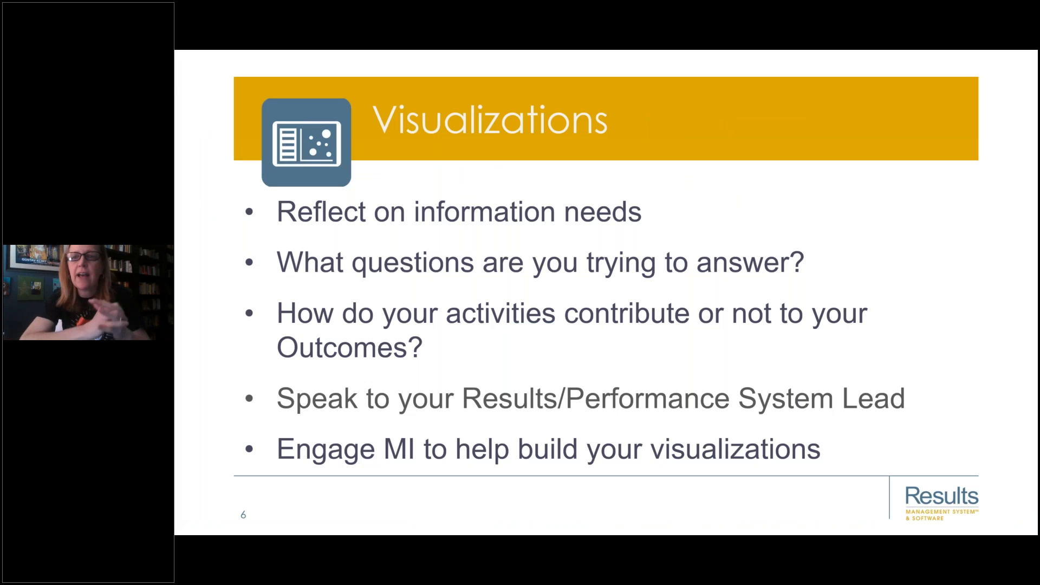